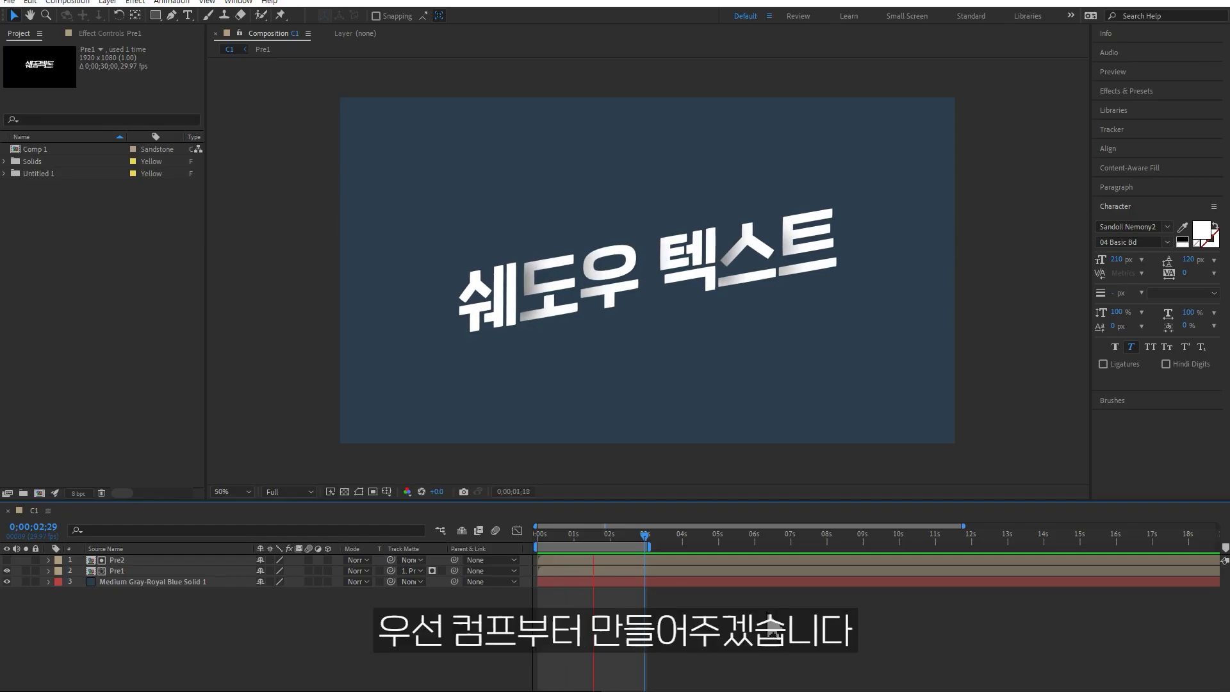
- Stop the preview of the finished tilted 쉐도우 텍스트 example in comp C1
{"action": "key", "text": "space"}
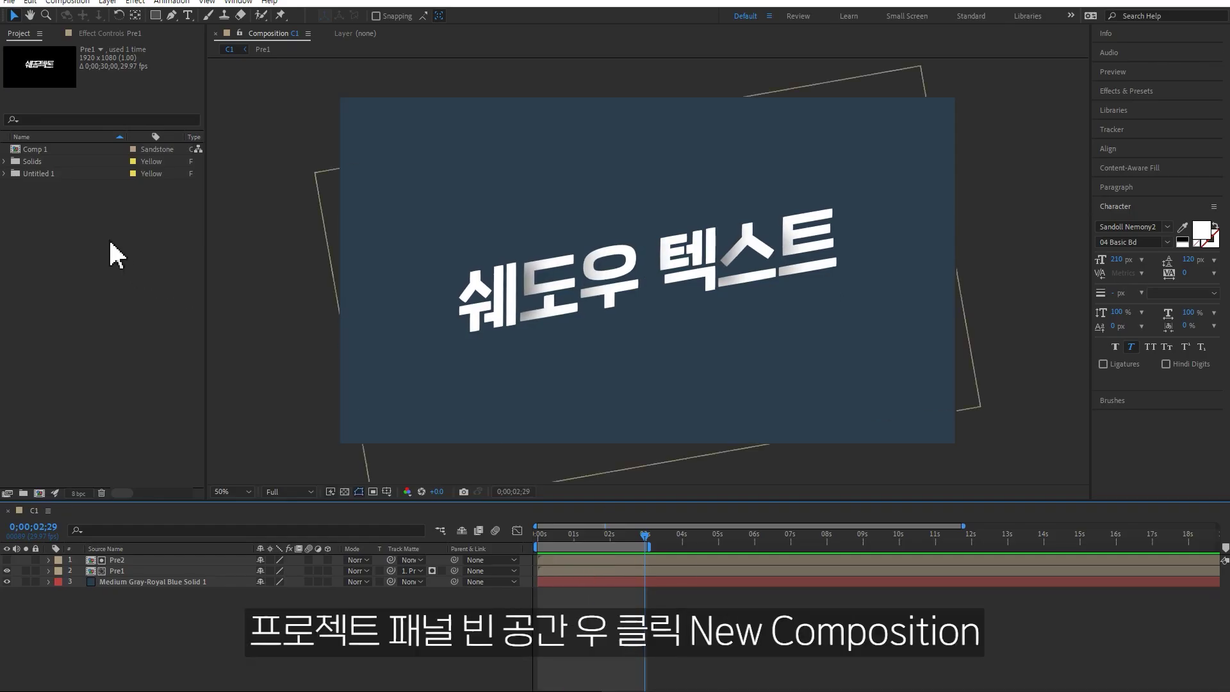
{"action": "right_click", "coordinate": [111, 241]}
- Create Comp 2 from the HD 1920x1080 29.97 fps preset with a 10-second duration
{"action": "left_click", "coordinate": [154, 250]}
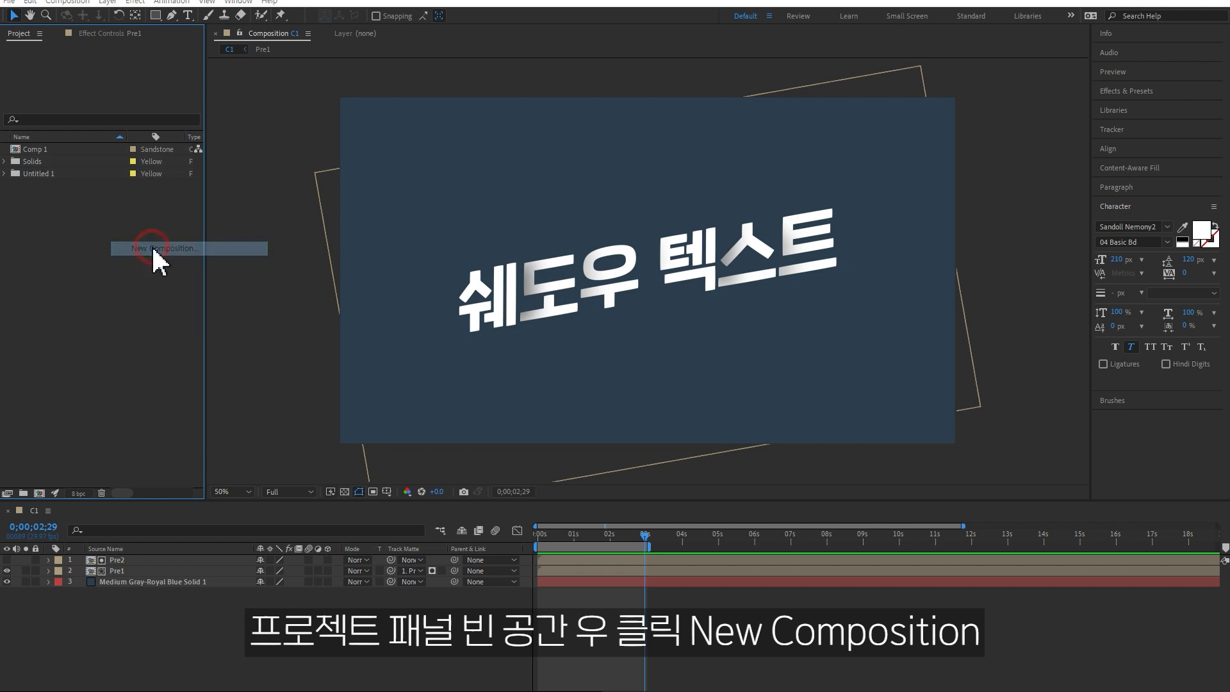
{"action": "left_click", "coordinate": [798, 158]}
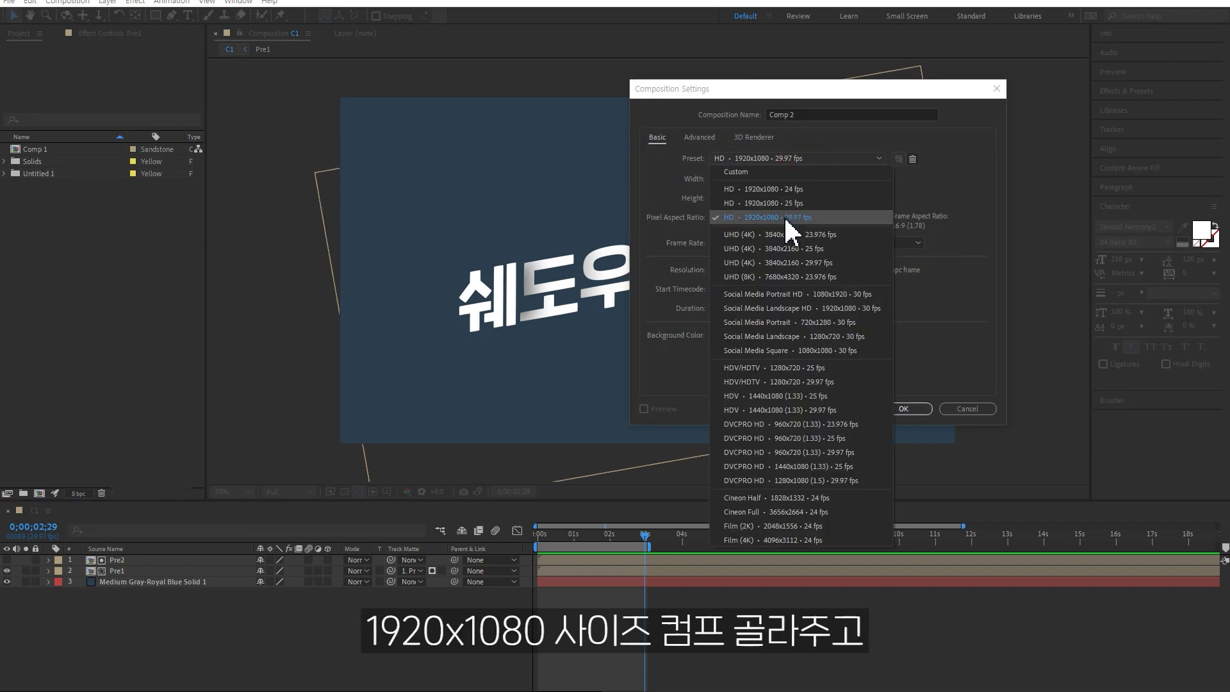
{"action": "left_click", "coordinate": [783, 221]}
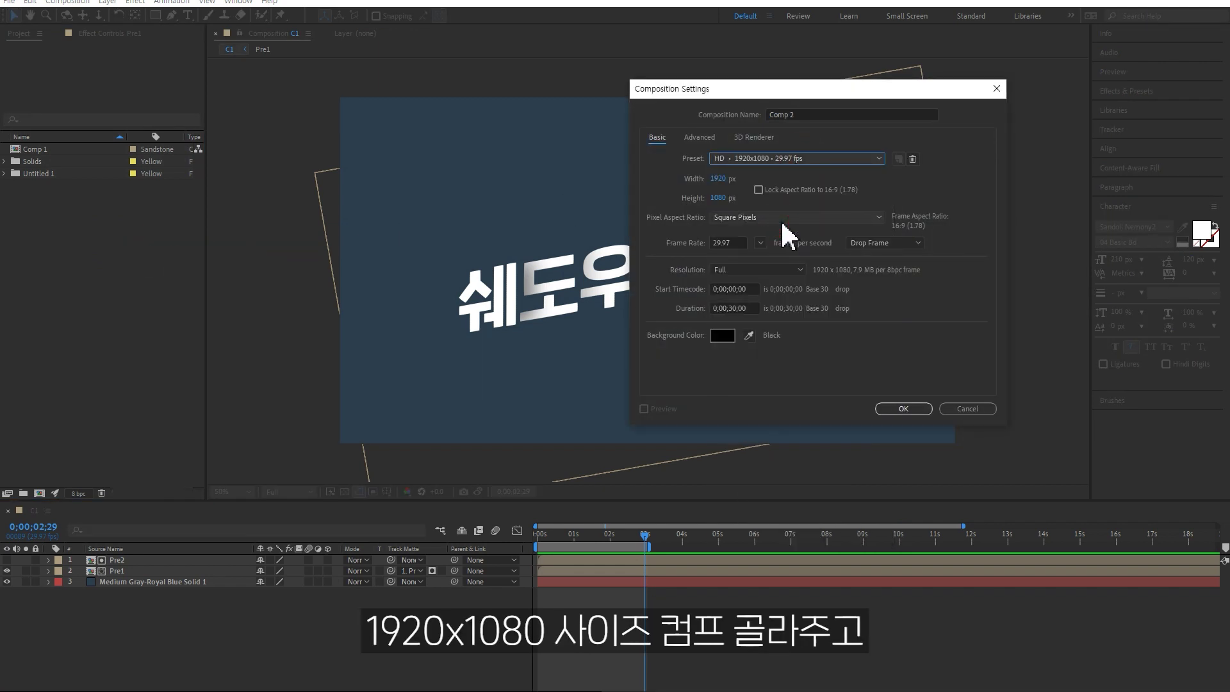
{"action": "left_click_drag", "start_coordinate": [752, 308], "coordinate": [672, 300]}
{"action": "type", "text": "10."}
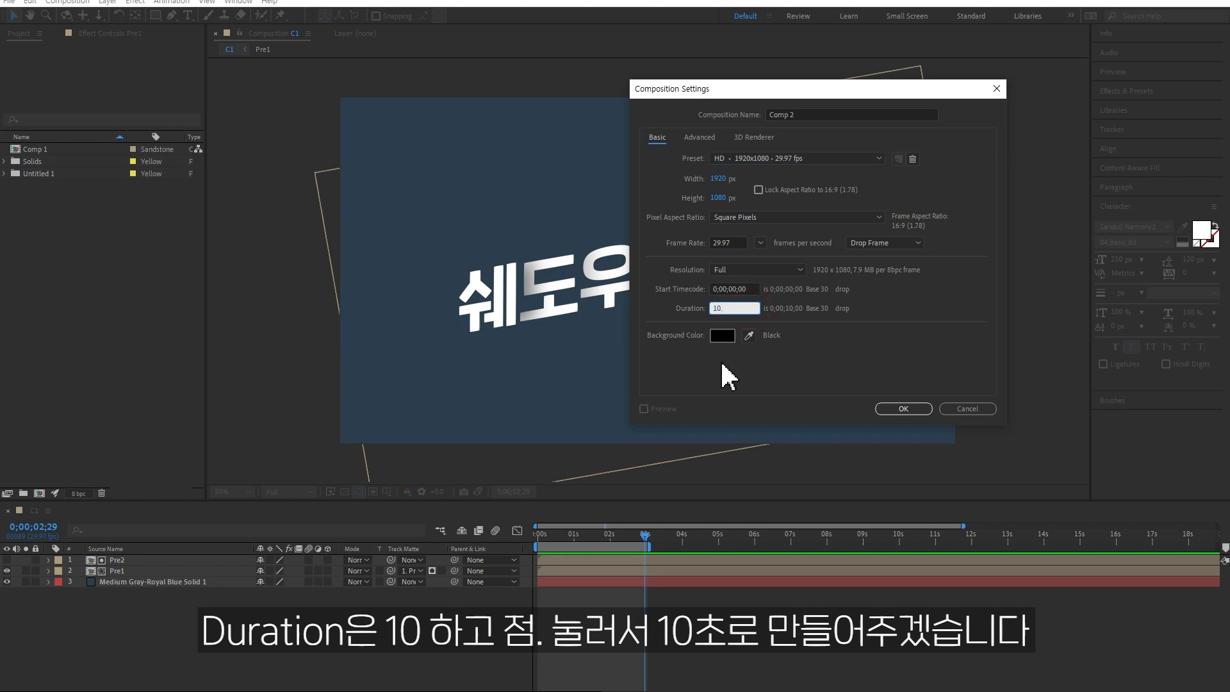
{"action": "key", "text": "Return"}
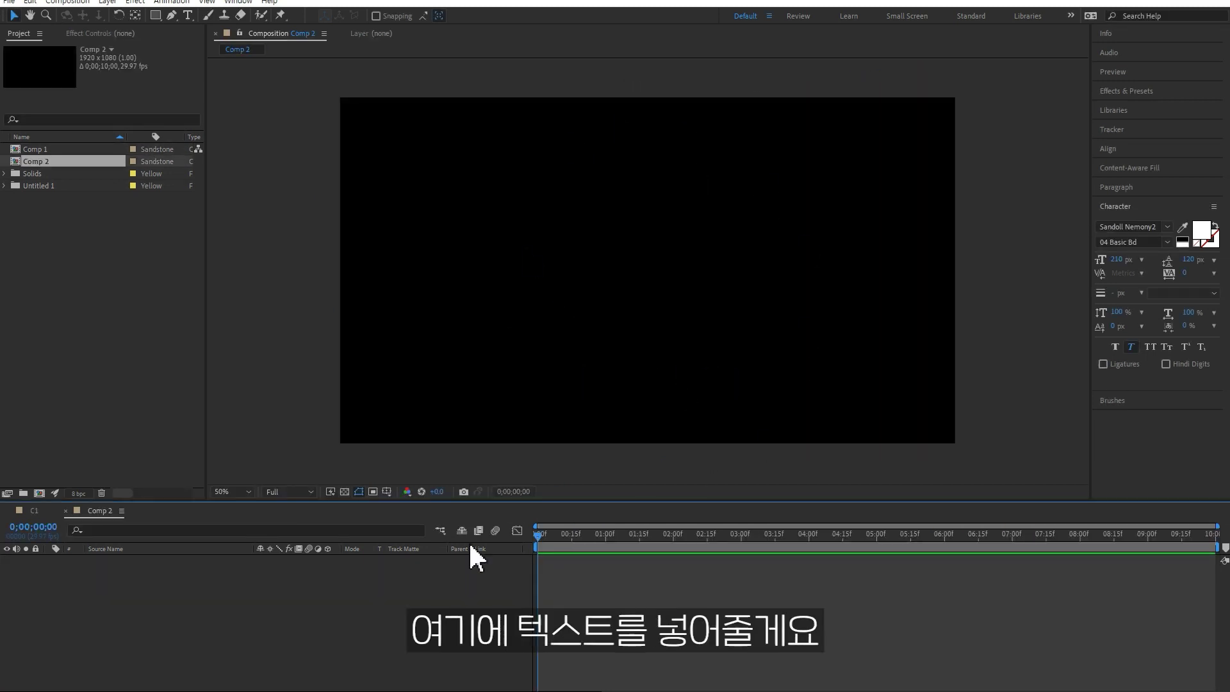
- Add a new text layer reading 쉐도우 텍스트 to Comp 2
{"action": "right_click", "coordinate": [265, 574]}
{"action": "left_click", "coordinate": [355, 417]}
{"action": "left_click", "coordinate": [475, 435]}
{"action": "type", "text": "ㅅ쉐도우 텍스트"}
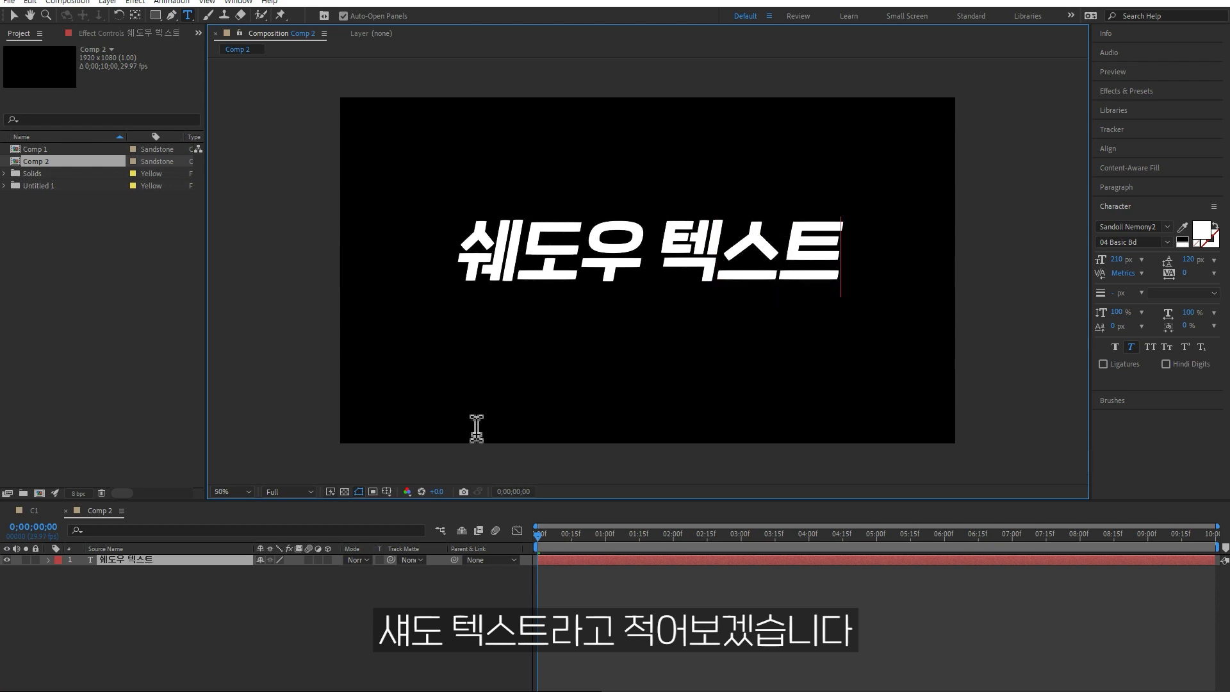
{"action": "left_click", "coordinate": [14, 16]}
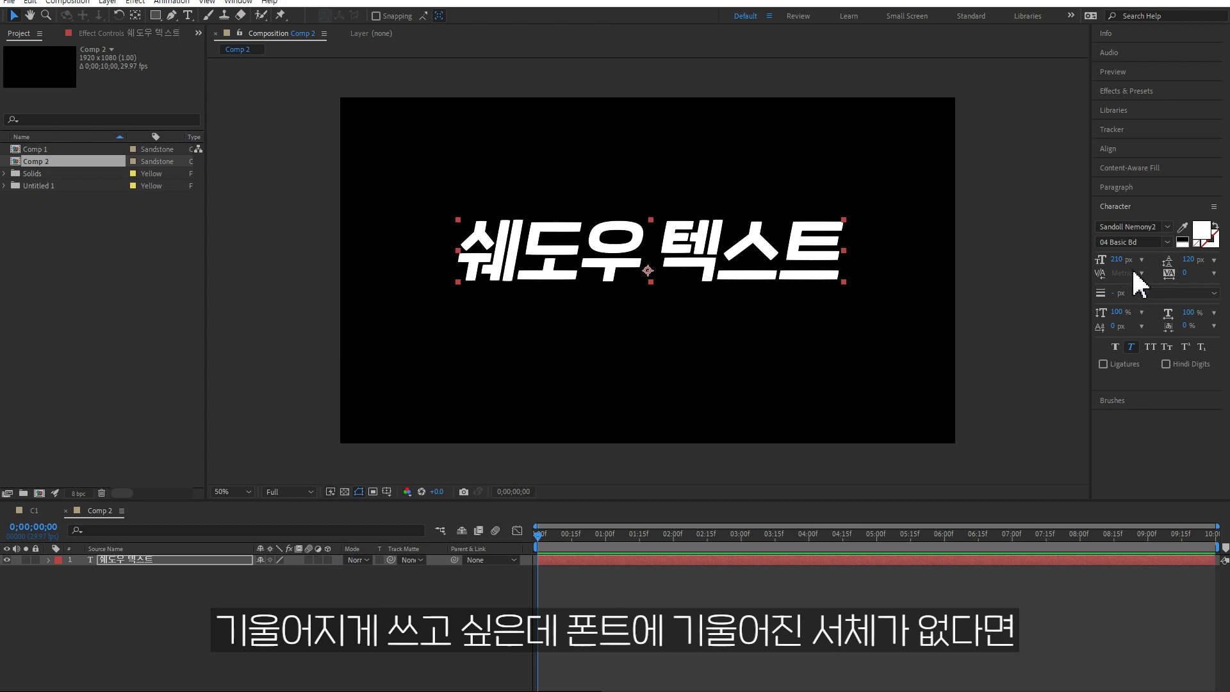
- Apply Faux Italic to the text and move it down toward the frame centre
{"action": "left_click", "coordinate": [1130, 349]}
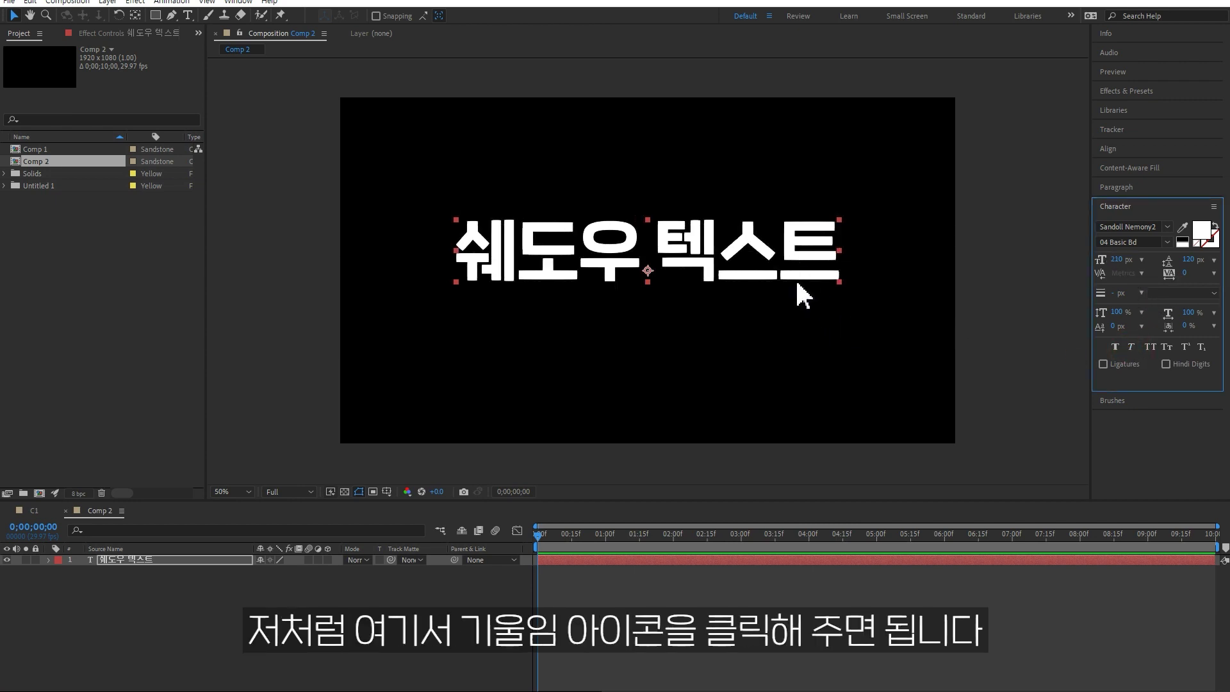
{"action": "left_click", "coordinate": [1130, 349]}
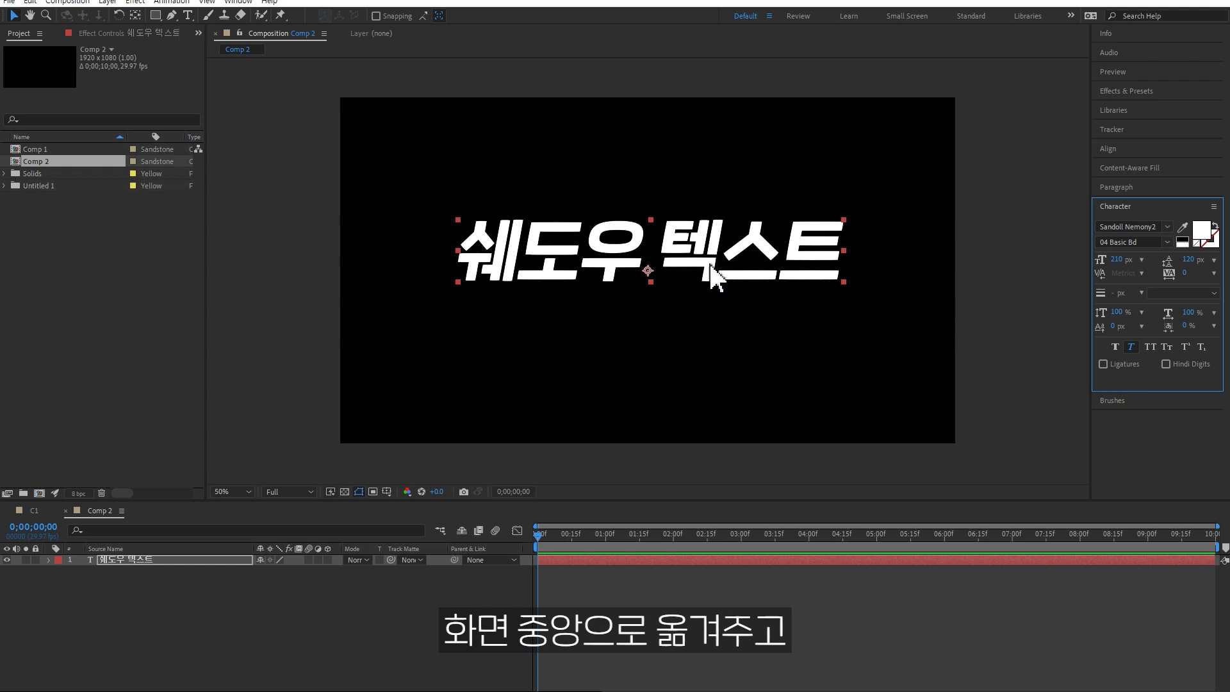
{"action": "left_click_drag", "start_coordinate": [731, 266], "coordinate": [738, 285]}
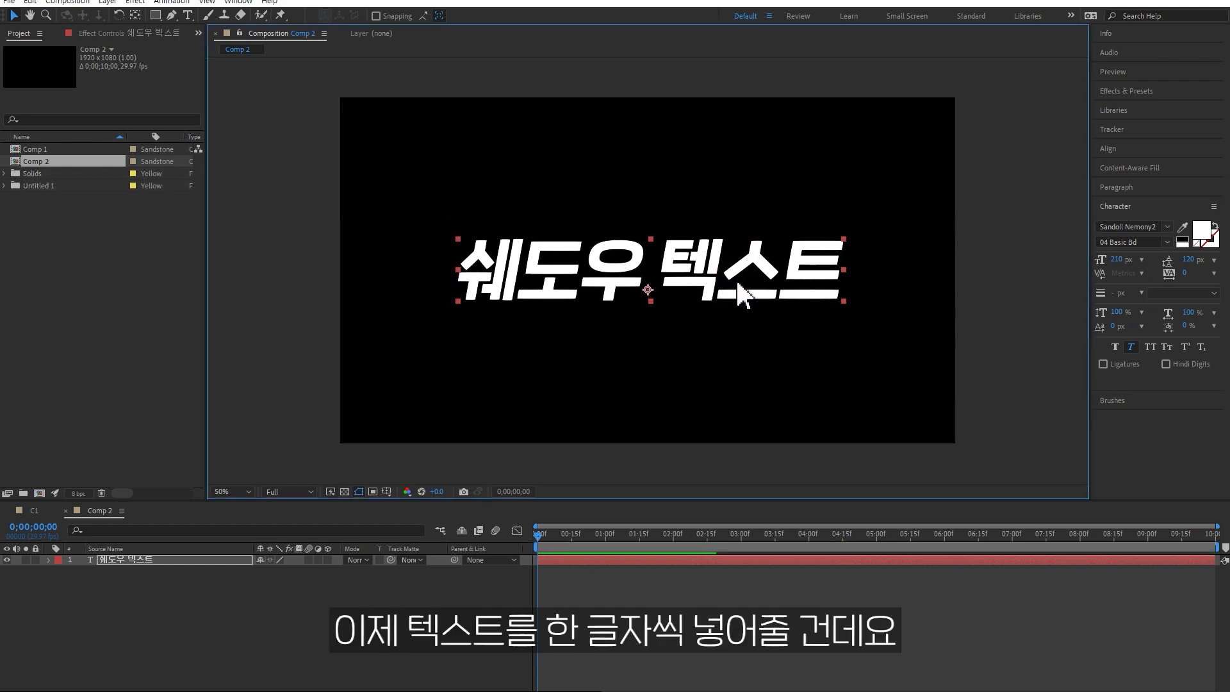
- Duplicate the text layer into seven copies and set the bottom copy's opacity to 40%
{"action": "left_click", "coordinate": [152, 559]}
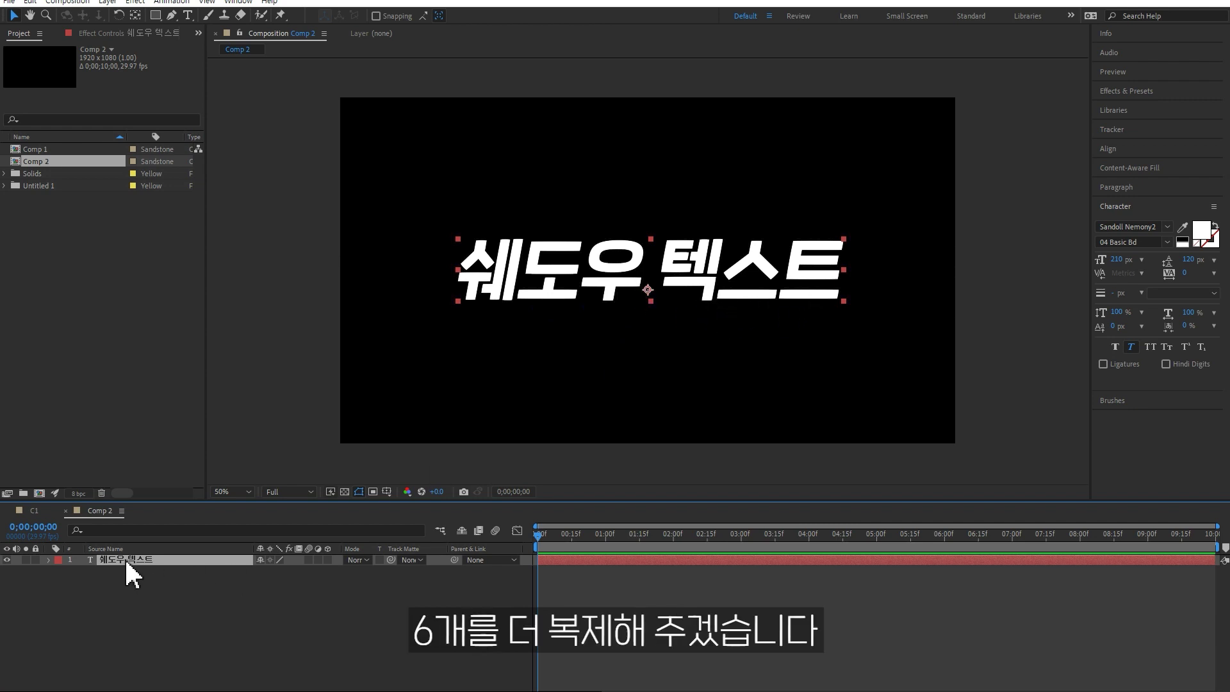
{"action": "key", "text": "ctrl+d"}
{"action": "key", "text": "ctrl+d"}
{"action": "key", "text": "ctrl+d"}
{"action": "key", "text": "ctrl+d"}
{"action": "key", "text": "ctrl+d"}
{"action": "key", "text": "ctrl+d"}
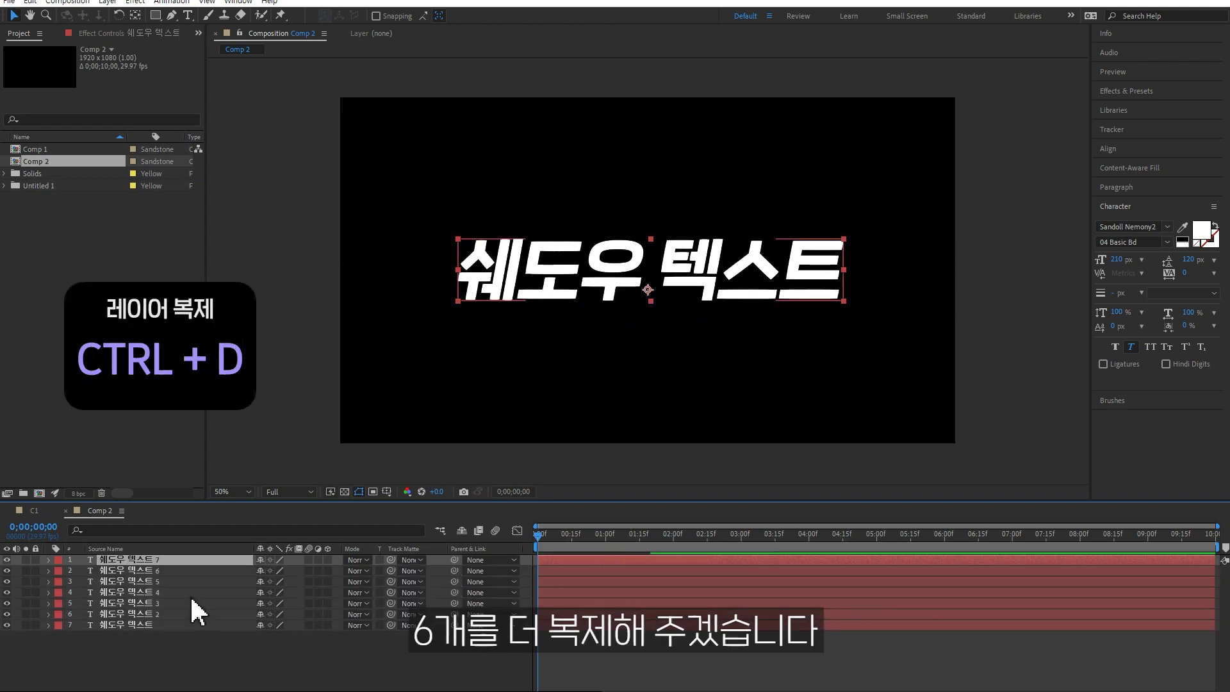
{"action": "left_click", "coordinate": [132, 626]}
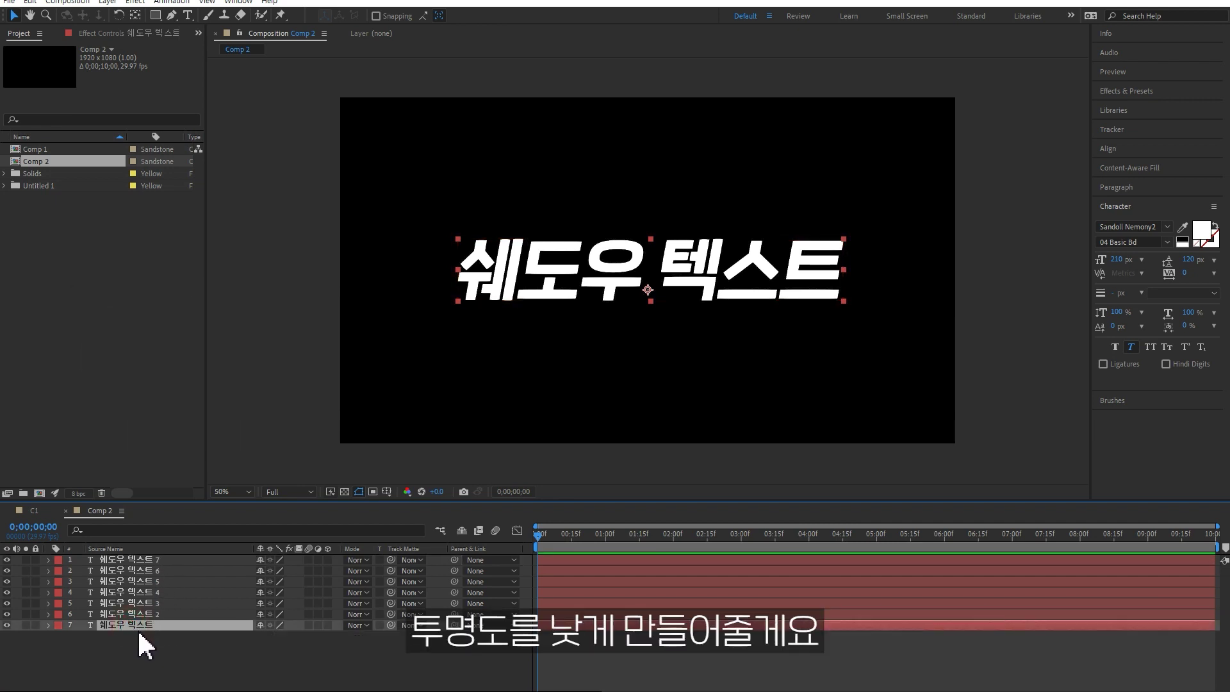
{"action": "key", "text": "t"}
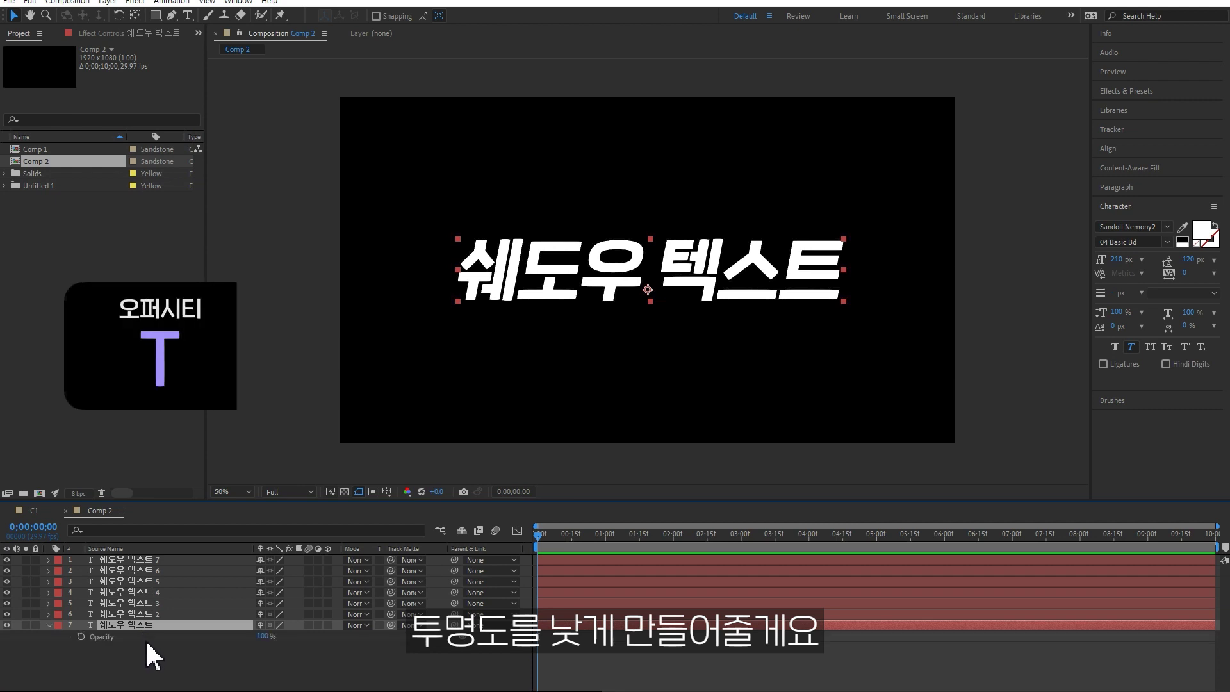
{"action": "left_click", "coordinate": [264, 638]}
{"action": "type", "text": "40"}
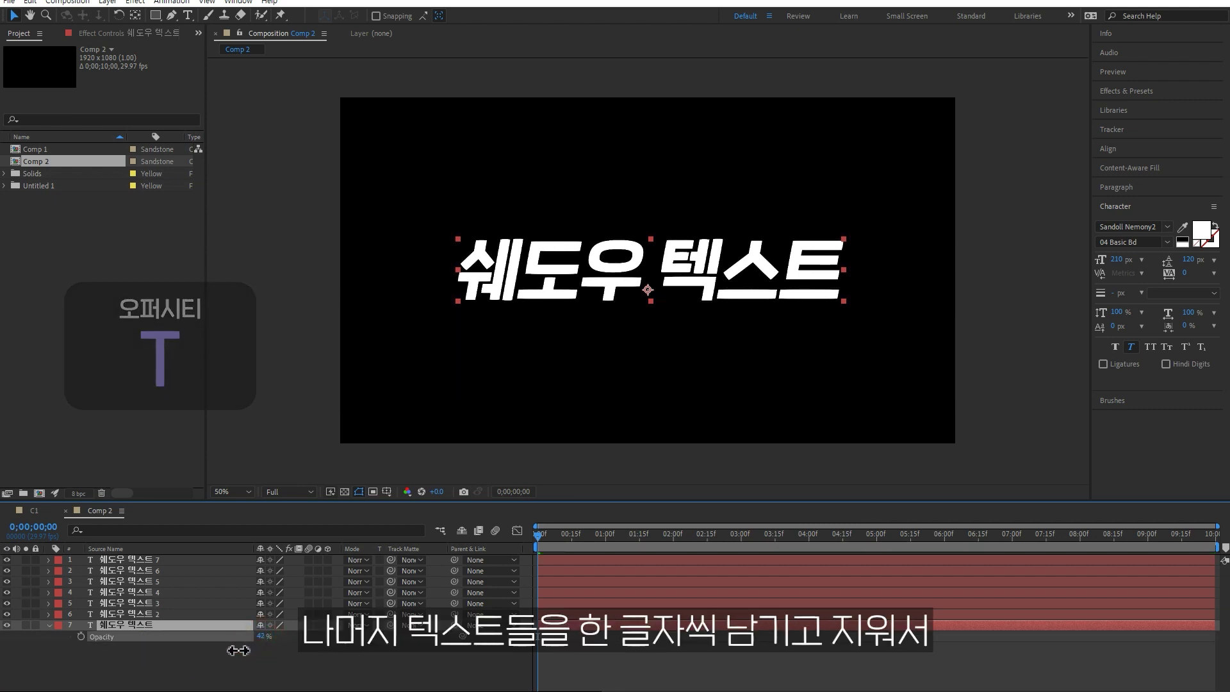
{"action": "key", "text": "Return"}
- Select text layers 1–6 and drag them down and to the right
{"action": "left_click", "coordinate": [186, 614]}
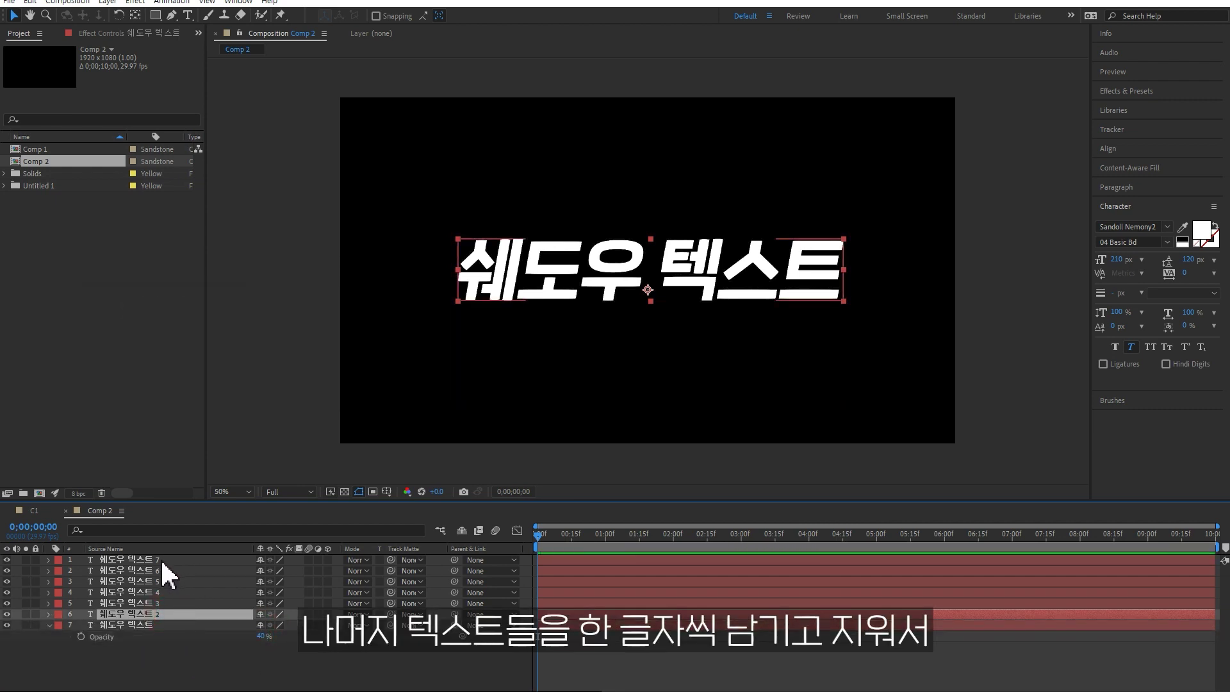
{"action": "left_click", "coordinate": [160, 561], "text": "shift"}
{"action": "left_click_drag", "start_coordinate": [725, 269], "coordinate": [749, 371]}
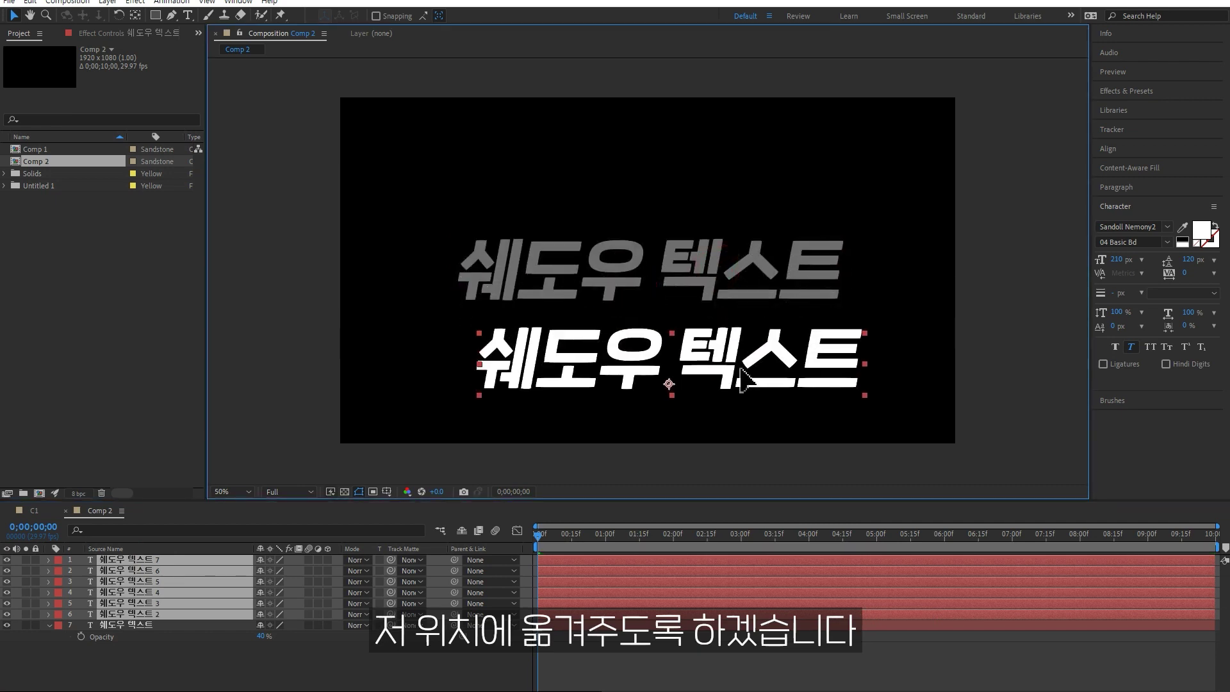
- Move the top copy to the frame's top and cut its text down to 쉐
{"action": "left_click", "coordinate": [195, 657]}
{"action": "left_click", "coordinate": [149, 559]}
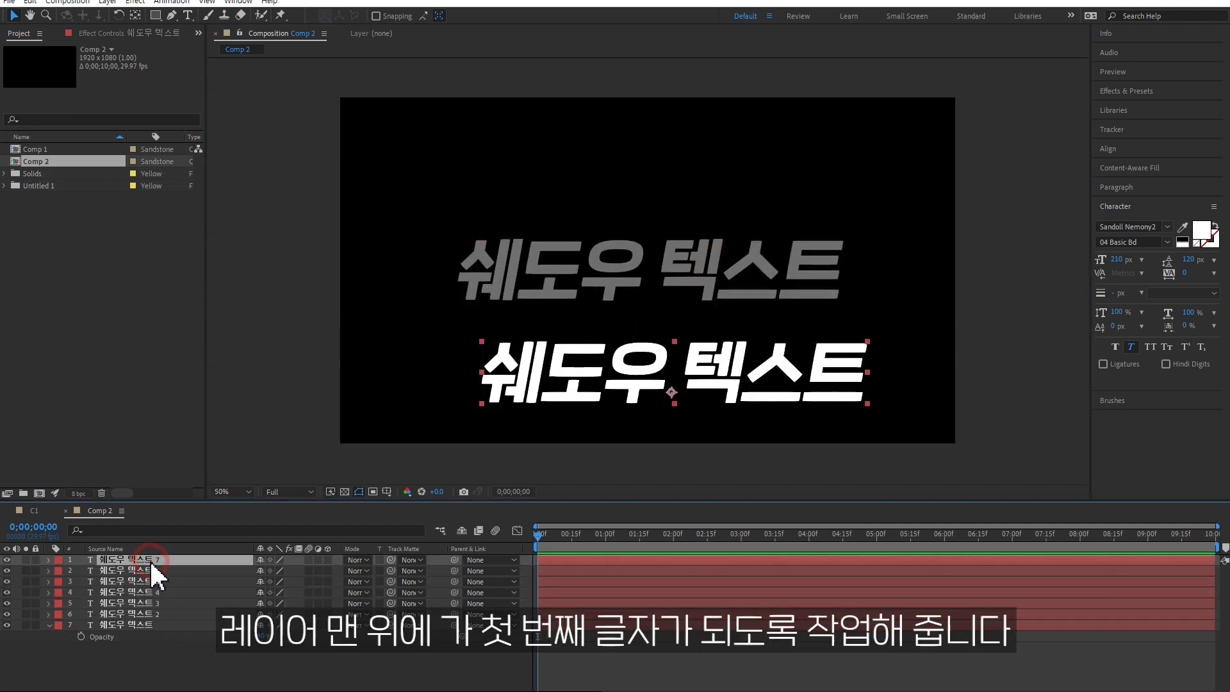
{"action": "left_click_drag", "start_coordinate": [681, 378], "coordinate": [642, 189]}
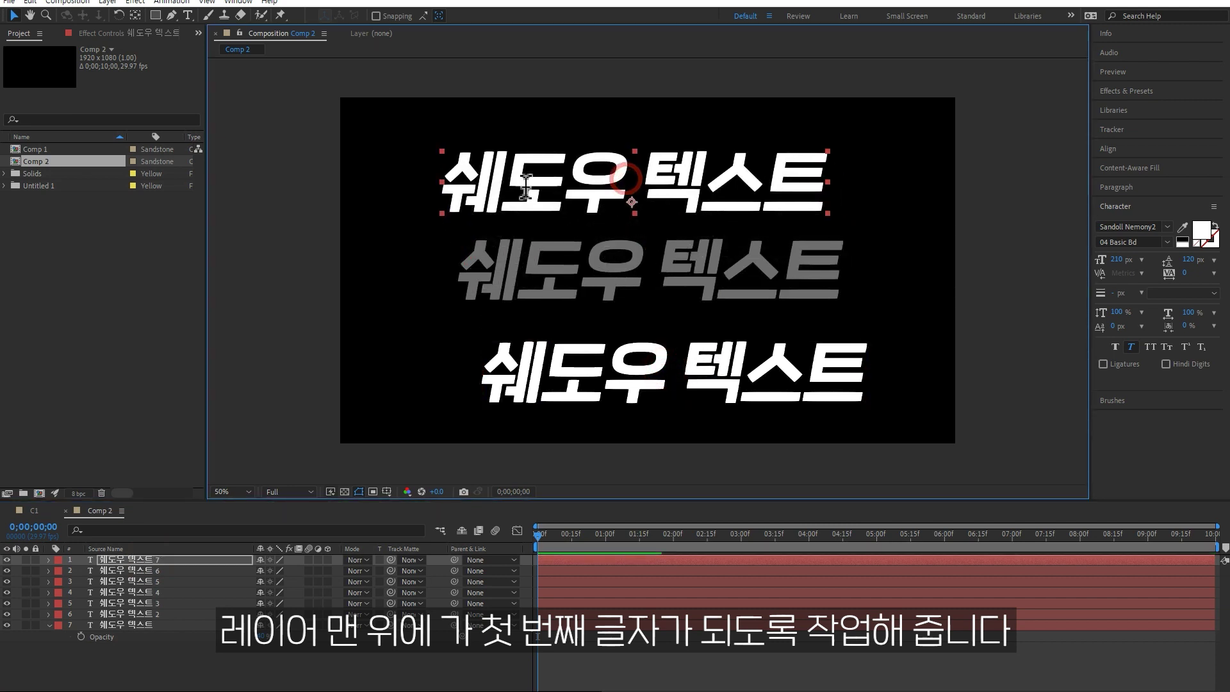
{"action": "double_click", "coordinate": [793, 196]}
{"action": "left_click_drag", "start_coordinate": [792, 196], "coordinate": [662, 225]}
{"action": "key", "text": "BackSpace"}
{"action": "left_click", "coordinate": [144, 570]}
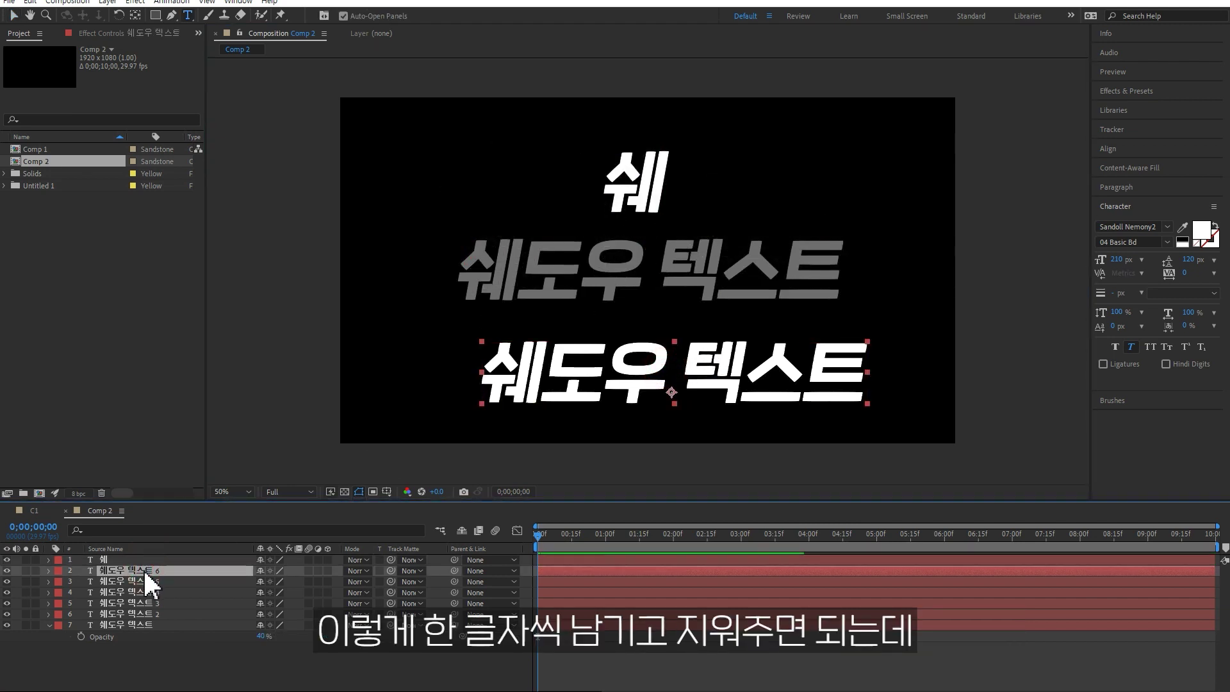
- Move the second copy into the upper frame and reduce its text to 도
{"action": "left_click", "coordinate": [13, 15]}
{"action": "left_click_drag", "start_coordinate": [687, 394], "coordinate": [750, 250]}
{"action": "key", "text": "ctrl+t"}
{"action": "left_click_drag", "start_coordinate": [929, 231], "coordinate": [637, 231]}
{"action": "key", "text": "BackSpace"}
{"action": "key", "text": "BackSpace"}
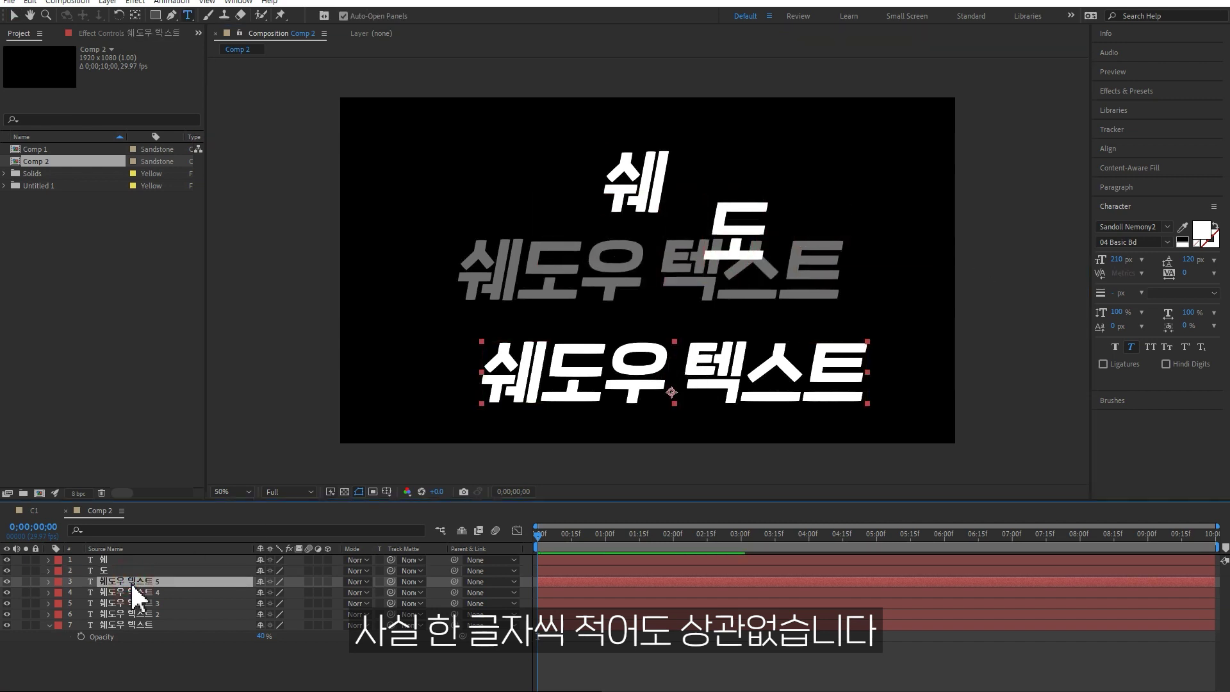
- Change the third and fourth copies to 우 and 텍 and reposition them
{"action": "double_click", "coordinate": [129, 582]}
{"action": "type", "text": "우"}
{"action": "left_click", "coordinate": [13, 14]}
{"action": "left_click_drag", "start_coordinate": [672, 362], "coordinate": [622, 272]}
{"action": "double_click", "coordinate": [137, 593]}
{"action": "type", "text": "텍"}
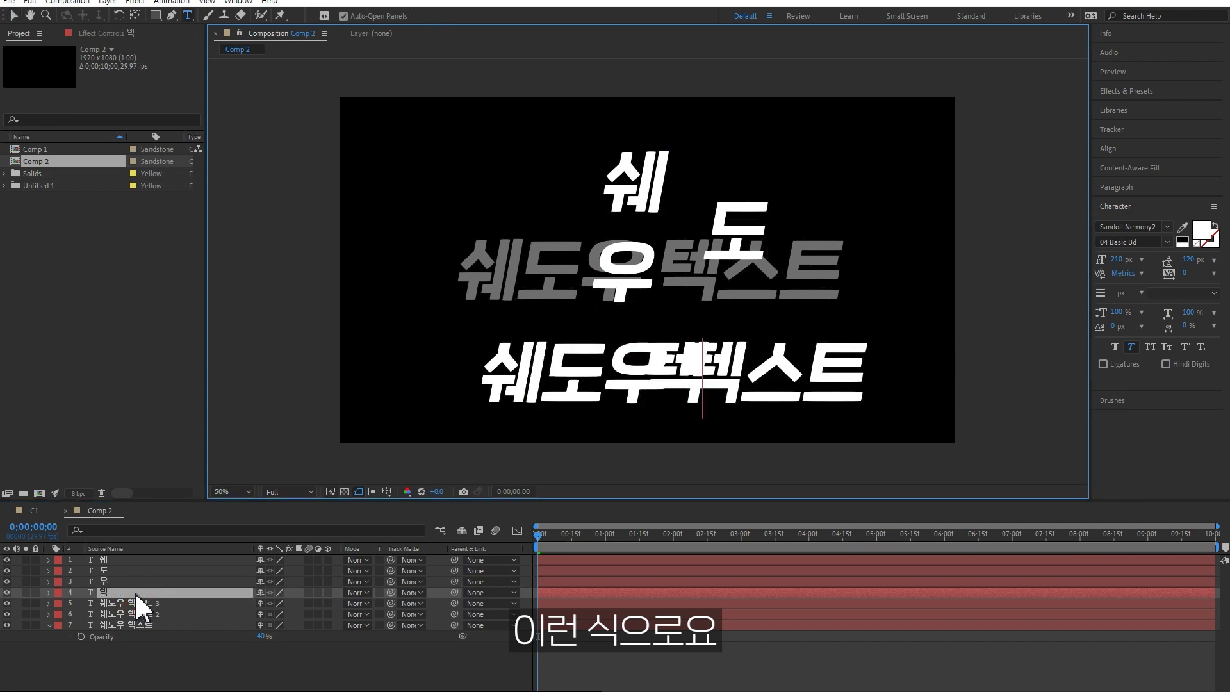
{"action": "left_click", "coordinate": [13, 14]}
{"action": "left_click_drag", "start_coordinate": [676, 372], "coordinate": [723, 312]}
- Change the fifth and sixth copies to 스 and 트, placing 트 beside 스
{"action": "double_click", "coordinate": [142, 604]}
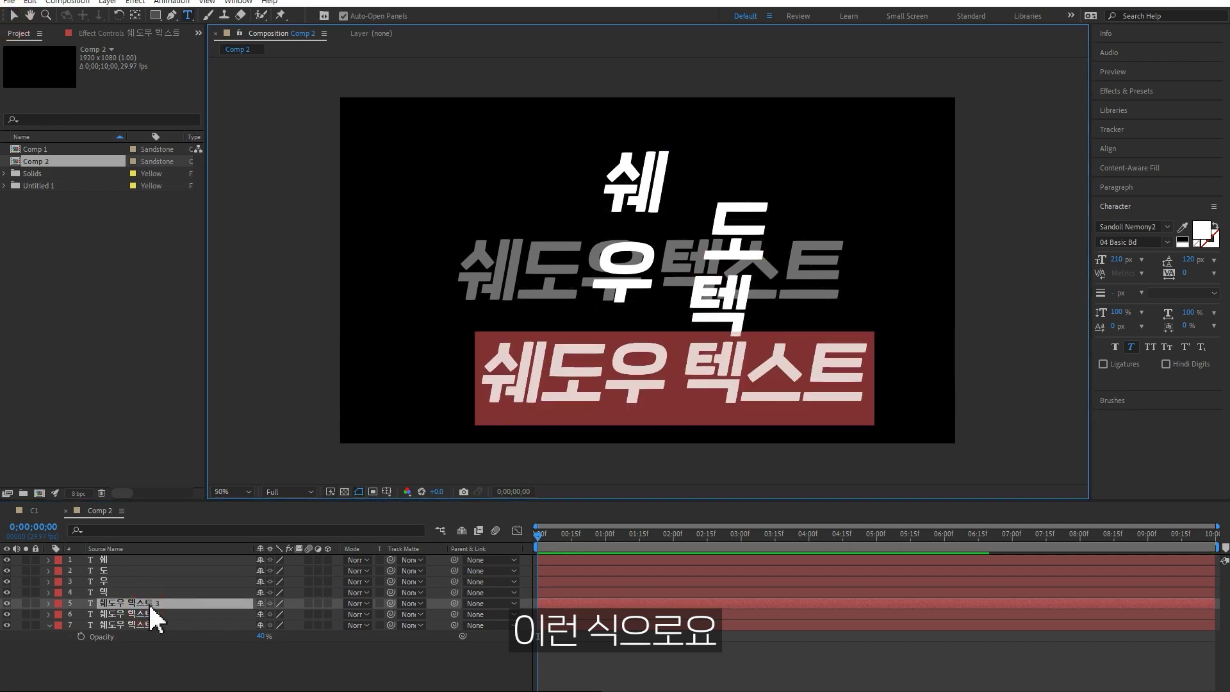
{"action": "type", "text": "스"}
{"action": "double_click", "coordinate": [137, 615]}
{"action": "type", "text": "트"}
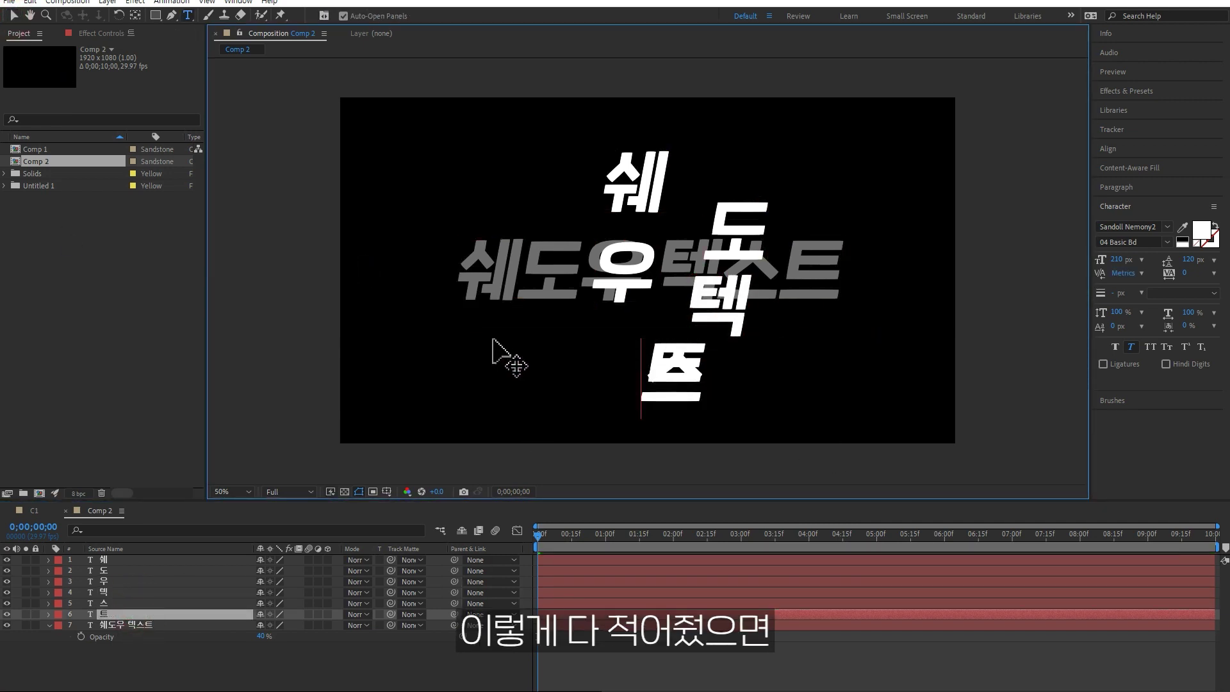
{"action": "left_click", "coordinate": [13, 14]}
{"action": "left_click_drag", "start_coordinate": [677, 387], "coordinate": [783, 388]}
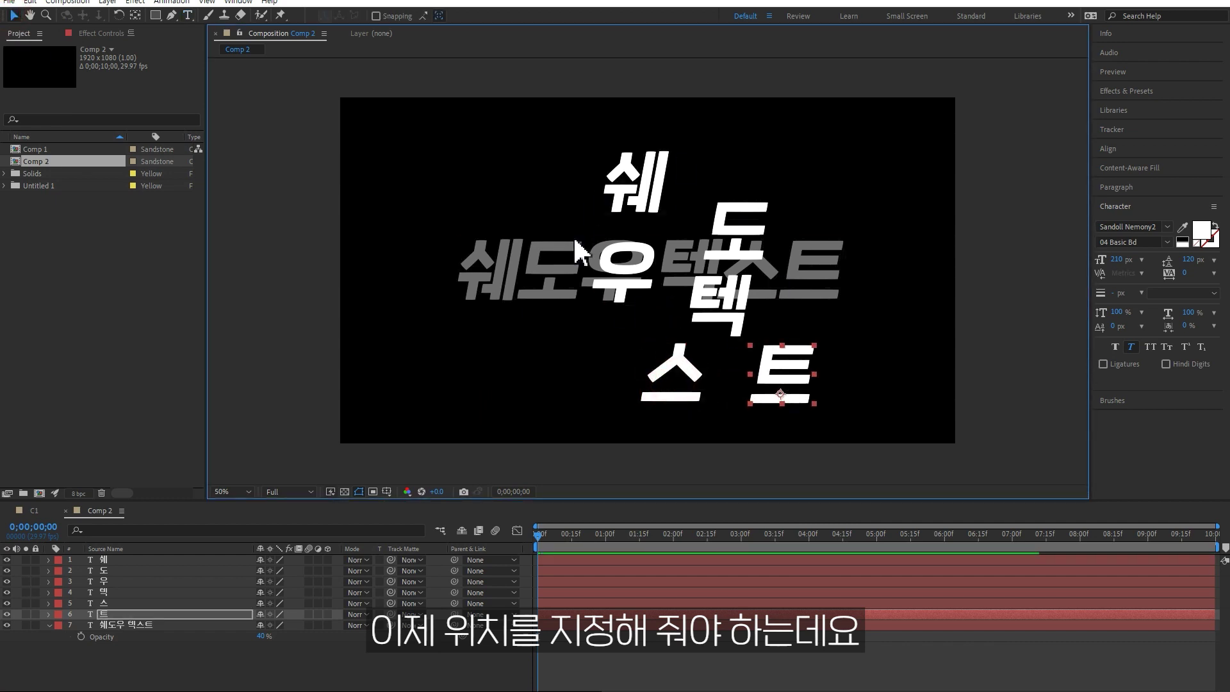
{"action": "left_click", "coordinate": [119, 558]}
- Align the six letter layers' vertical centres and drag them up onto the grey text line
{"action": "left_click", "coordinate": [125, 614], "text": "shift"}
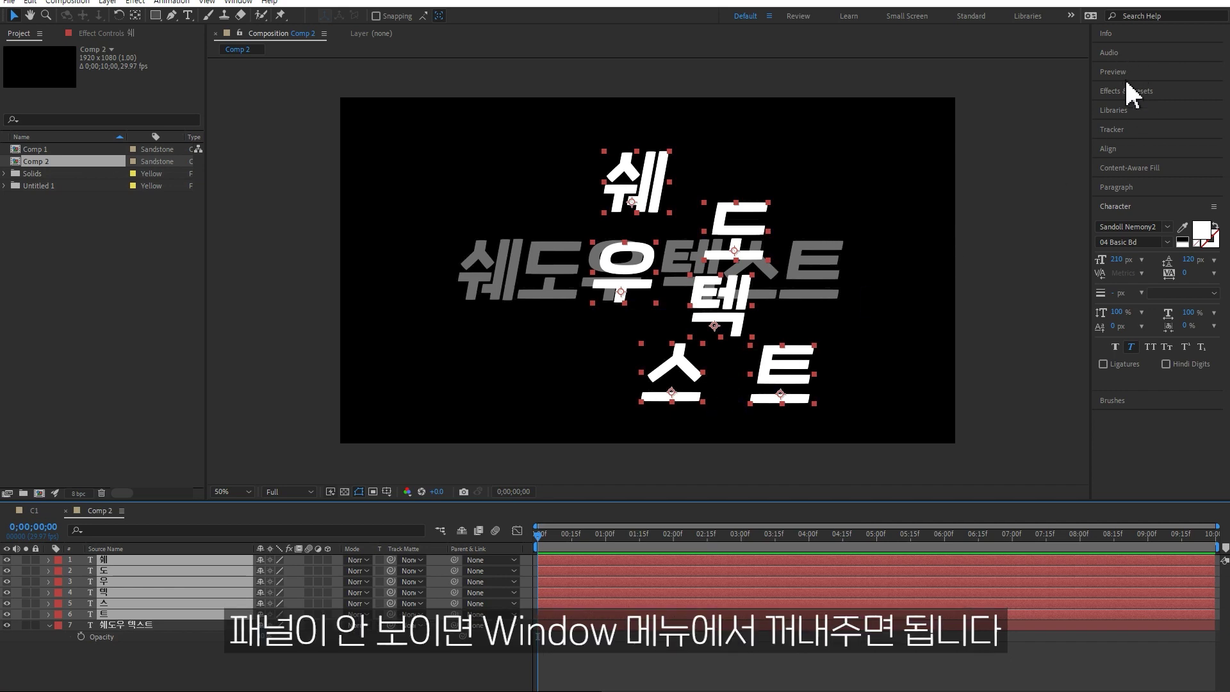
{"action": "left_click", "coordinate": [1115, 150]}
{"action": "left_click", "coordinate": [238, 2]}
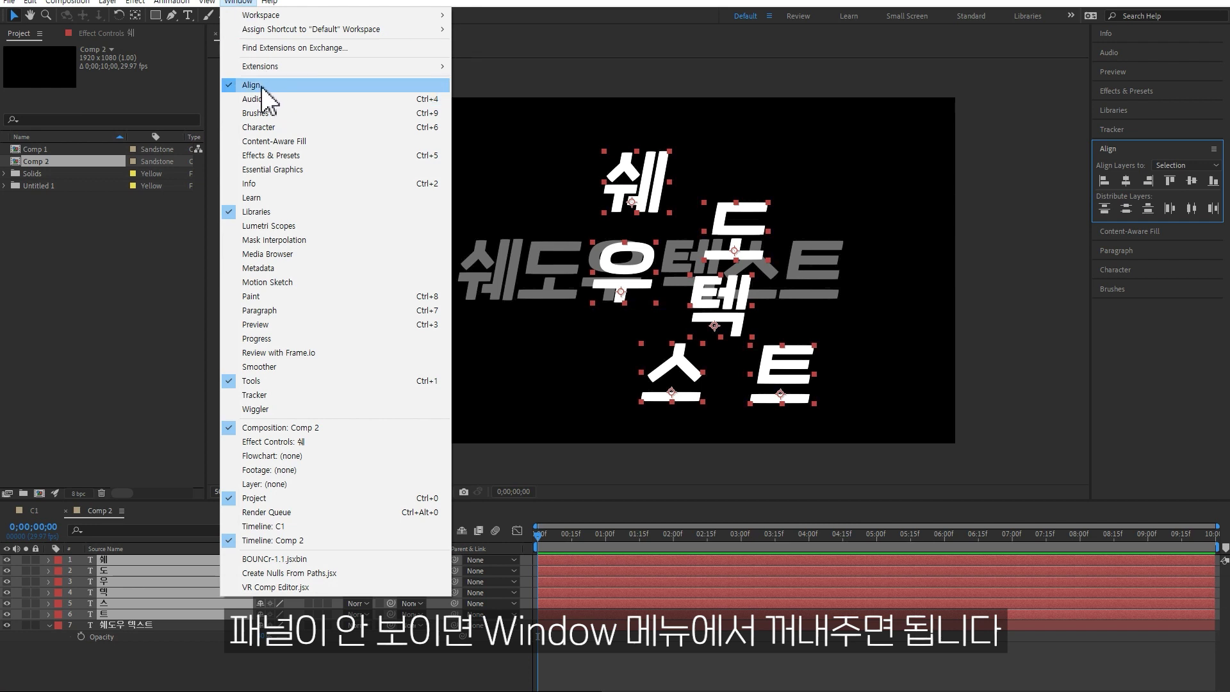
{"action": "left_click", "coordinate": [1153, 164]}
{"action": "left_click", "coordinate": [1115, 149]}
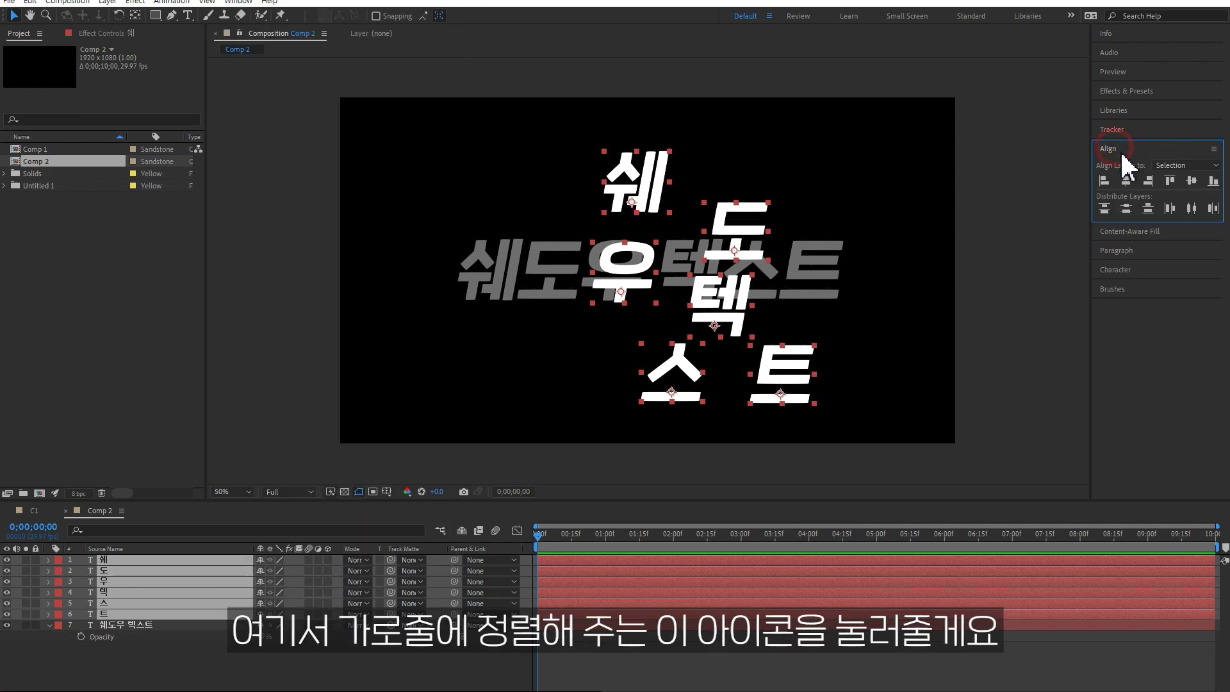
{"action": "left_click", "coordinate": [1193, 182]}
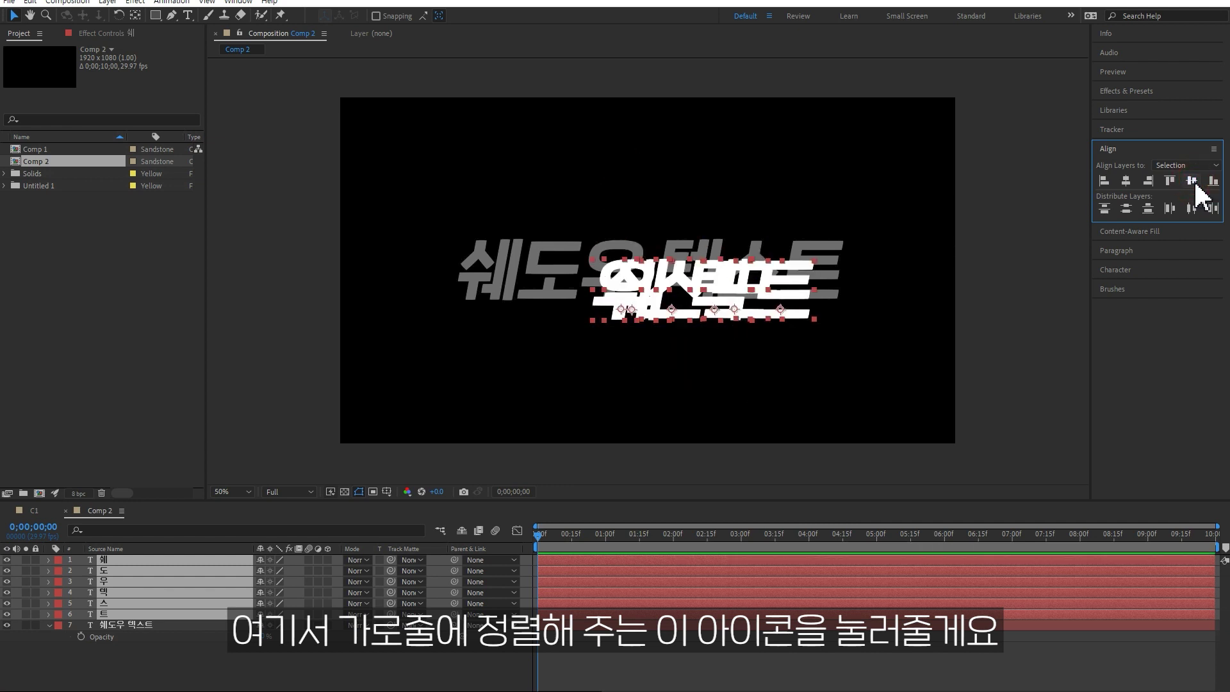
{"action": "left_click_drag", "start_coordinate": [775, 298], "coordinate": [791, 273]}
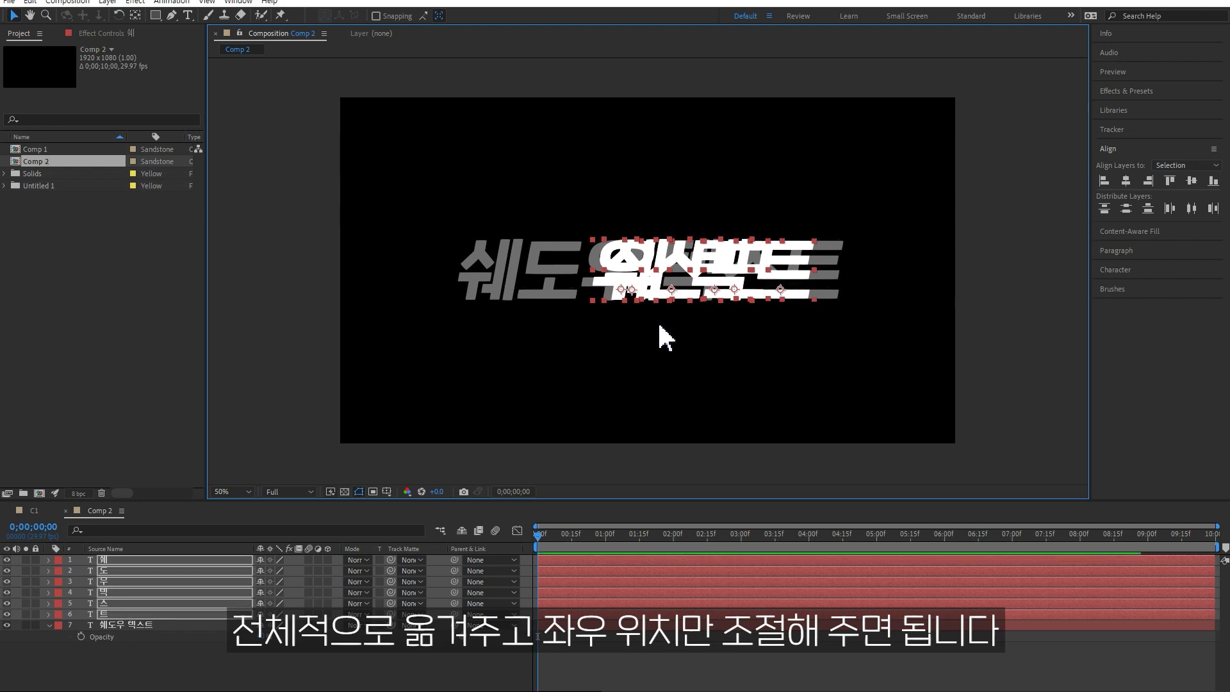
- Drag 쉐, 도, 우, 텍 and 트 exactly onto their matching grey letters
{"action": "left_click", "coordinate": [154, 559]}
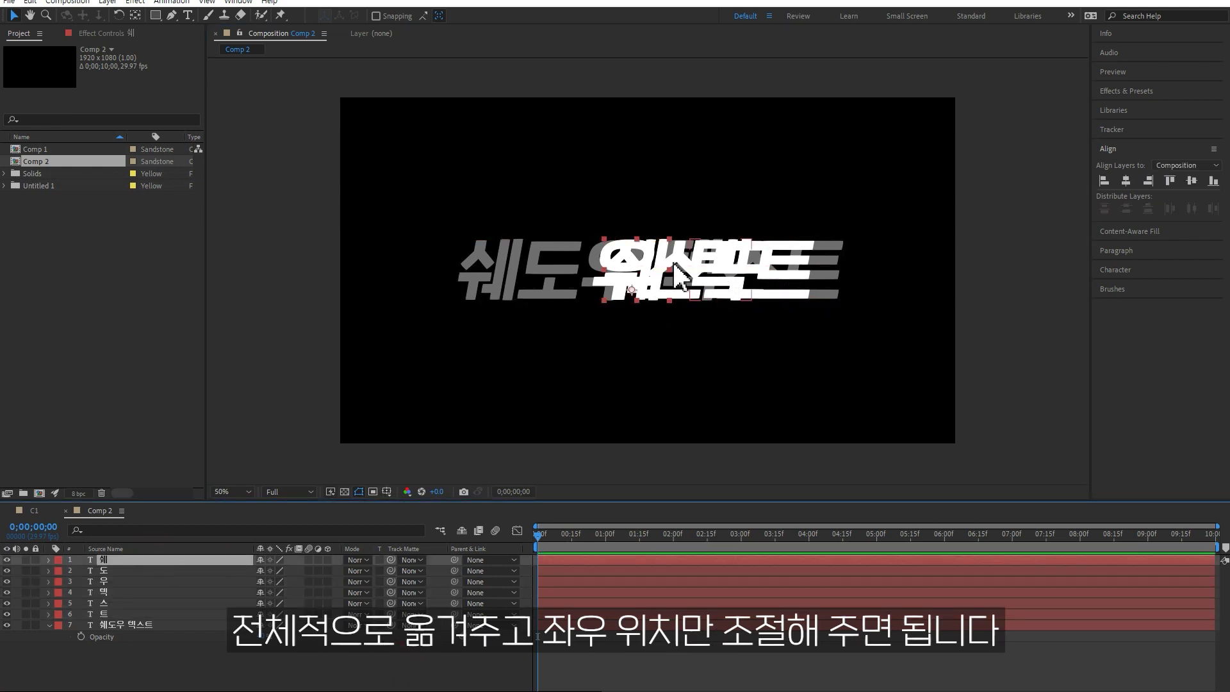
{"action": "left_click_drag", "start_coordinate": [679, 272], "coordinate": [535, 273]}
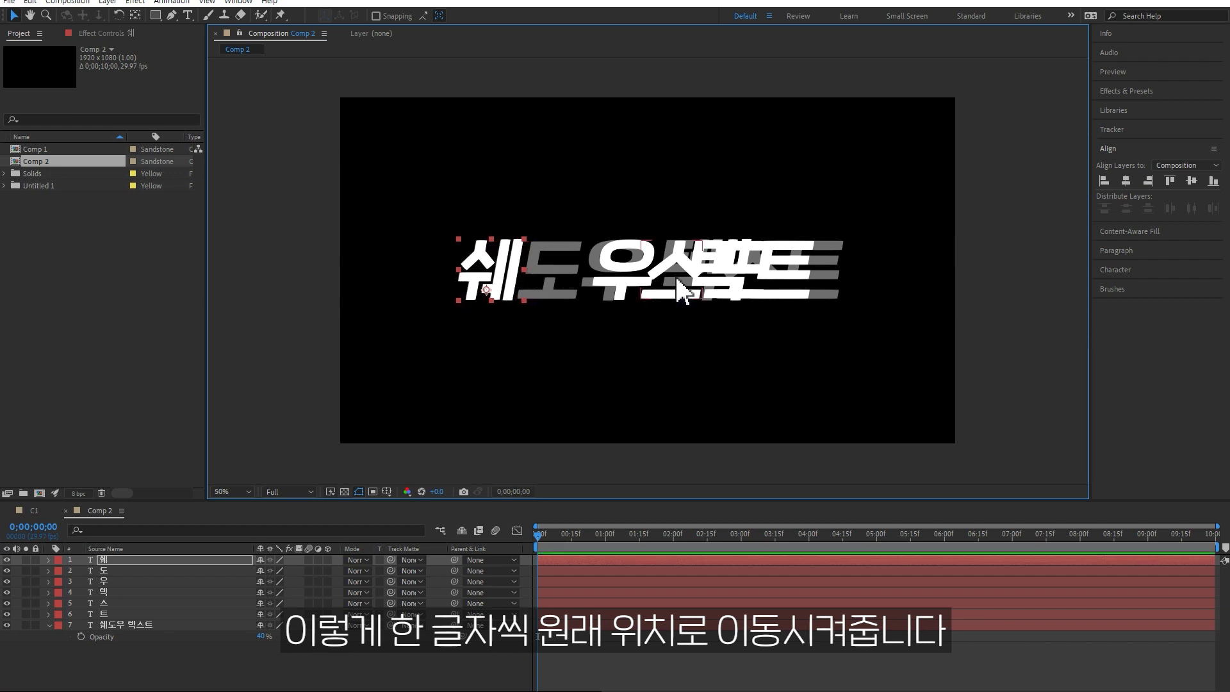
{"action": "left_click", "coordinate": [136, 571]}
{"action": "left_click_drag", "start_coordinate": [739, 268], "coordinate": [553, 266]}
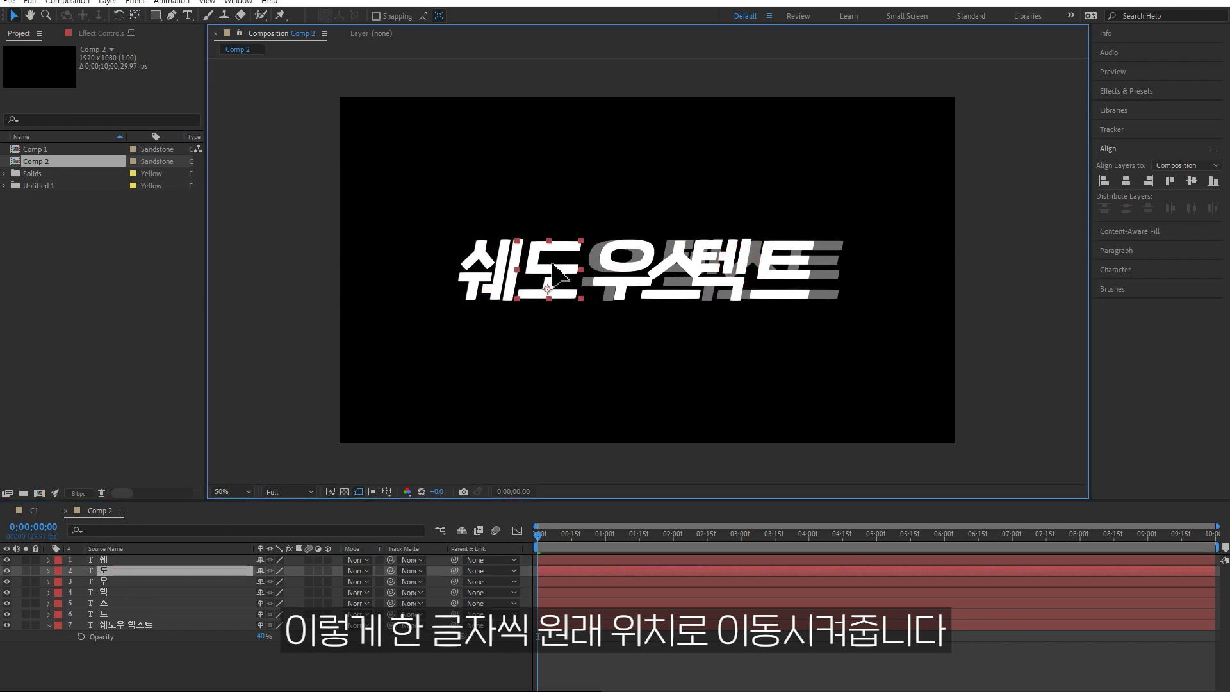
{"action": "left_click", "coordinate": [135, 581]}
{"action": "left_click_drag", "start_coordinate": [641, 278], "coordinate": [621, 282]}
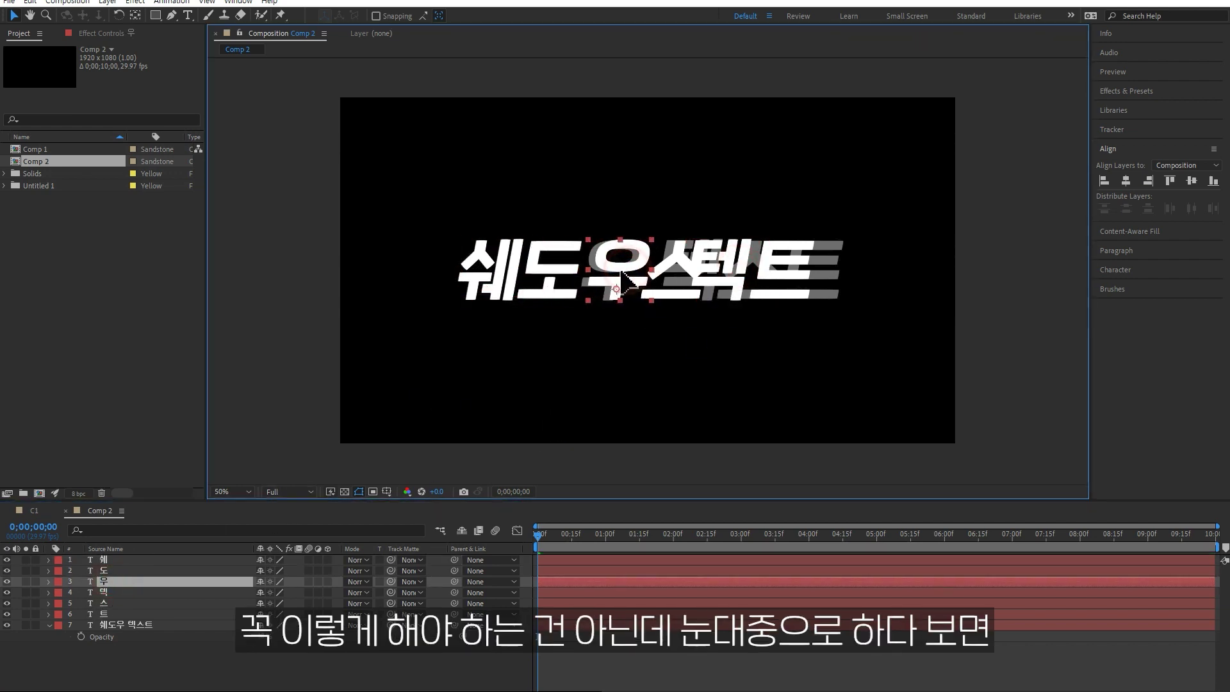
{"action": "mouse_move", "coordinate": [705, 294]}
{"action": "left_mouse_down"}
{"action": "mouse_move", "coordinate": [663, 295]}
{"action": "mouse_move", "coordinate": [730, 301]}
{"action": "left_mouse_up"}
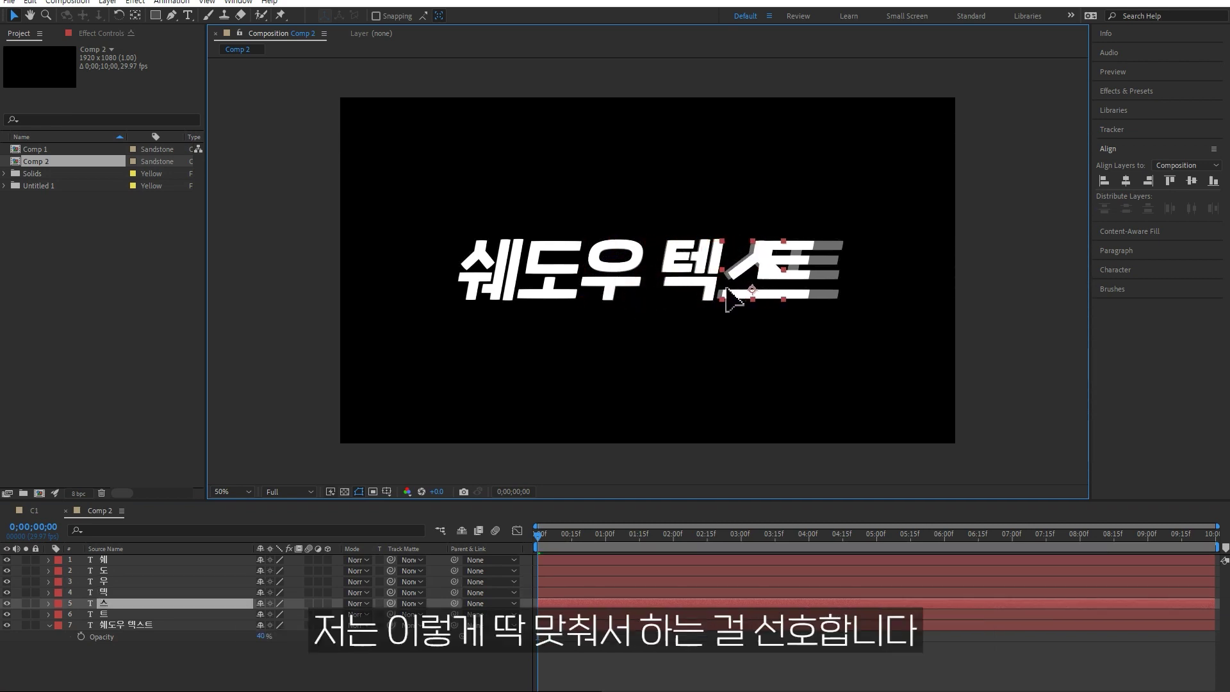
{"action": "mouse_move", "coordinate": [816, 294]}
{"action": "left_mouse_down"}
{"action": "mouse_move", "coordinate": [801, 287]}
{"action": "mouse_move", "coordinate": [823, 279]}
{"action": "left_mouse_up"}
{"action": "left_click", "coordinate": [129, 625]}
- Delete the original full-text layer and set the current time to 0;00;01;10
{"action": "key", "text": "Delete"}
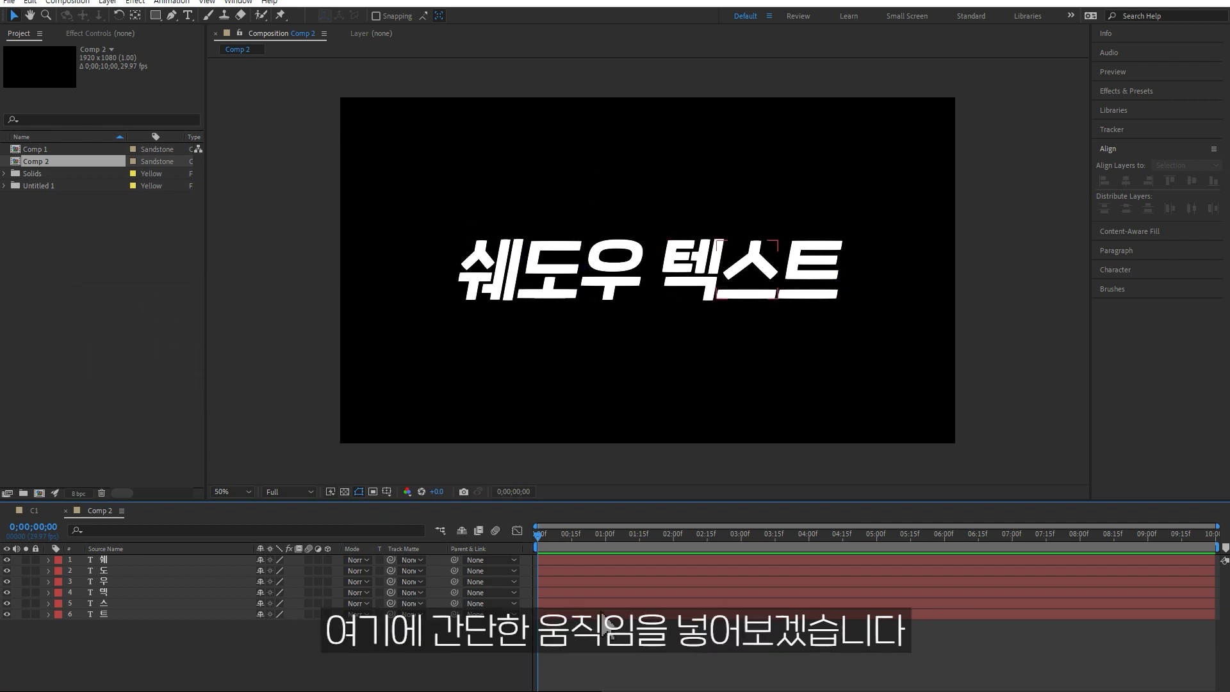
{"action": "left_click_drag", "start_coordinate": [542, 538], "coordinate": [638, 538]}
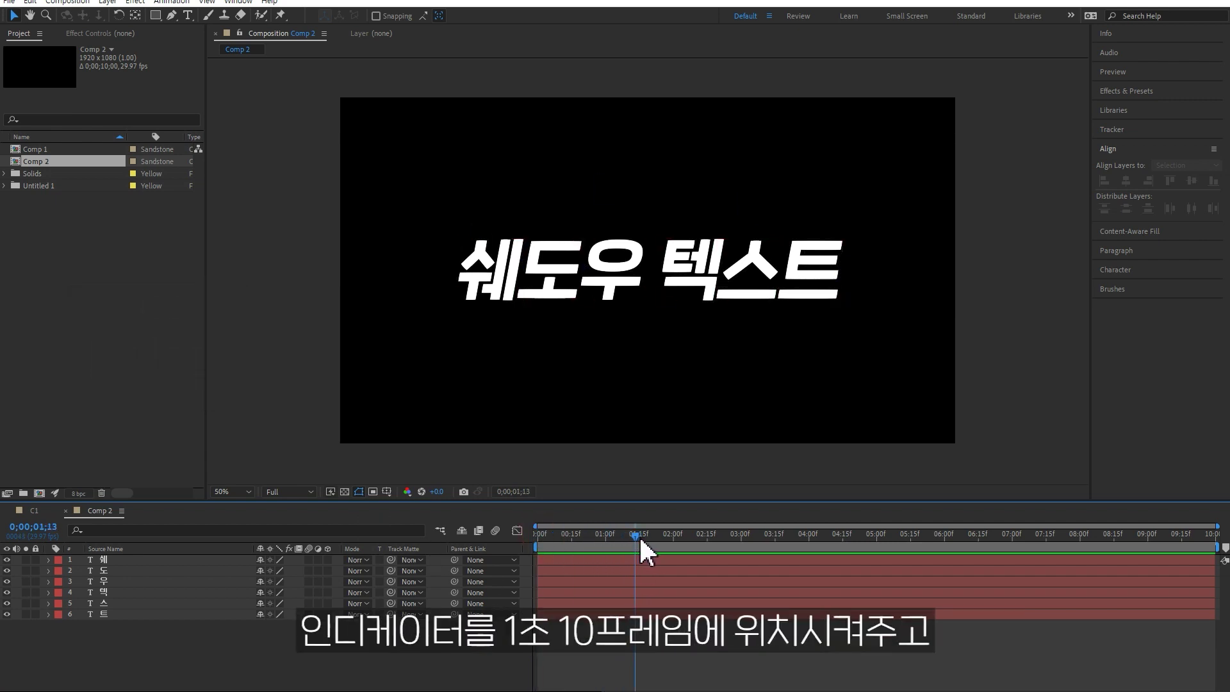
{"action": "left_click_drag", "start_coordinate": [637, 536], "coordinate": [632, 536]}
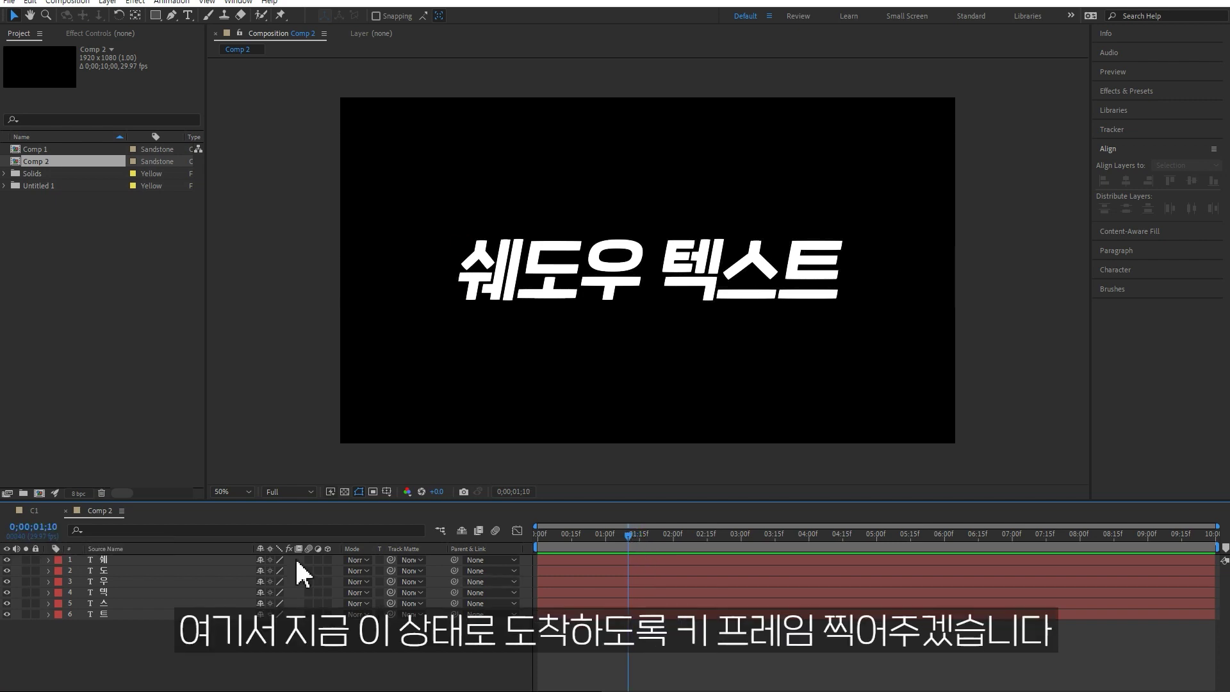
- Select all six letter layers and set a Position keyframe at 0;00;01;10
{"action": "left_click", "coordinate": [549, 560]}
{"action": "key", "text": "ctrl+a"}
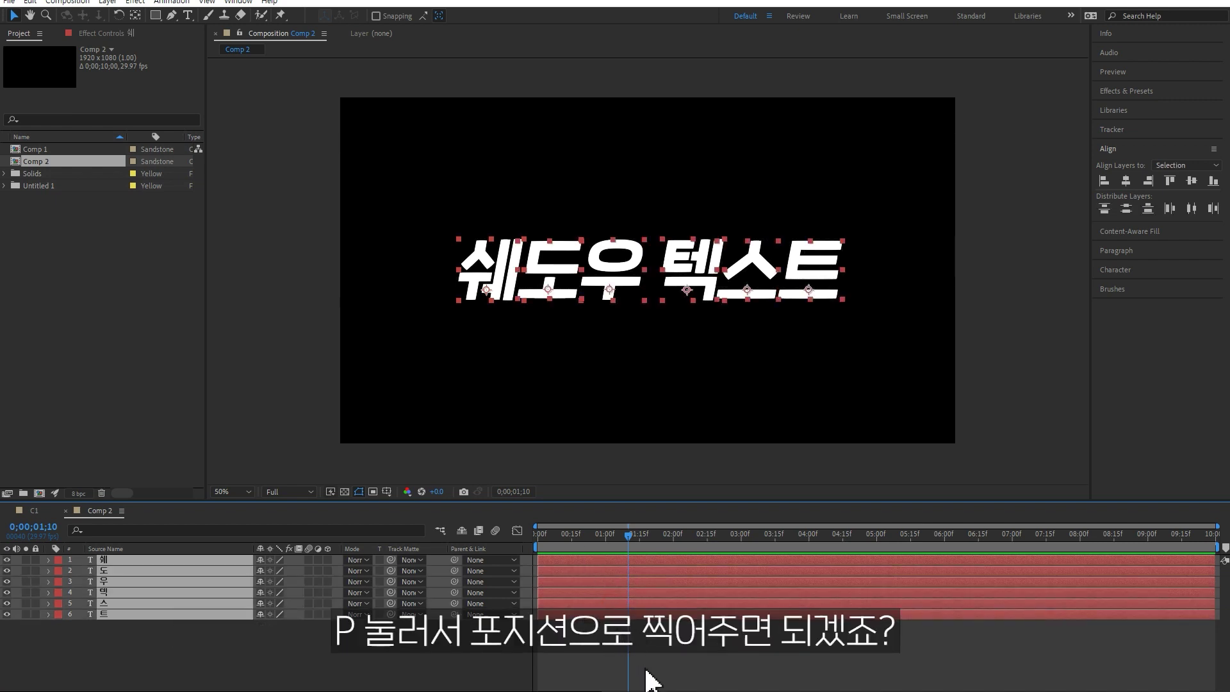
{"action": "key", "text": "p"}
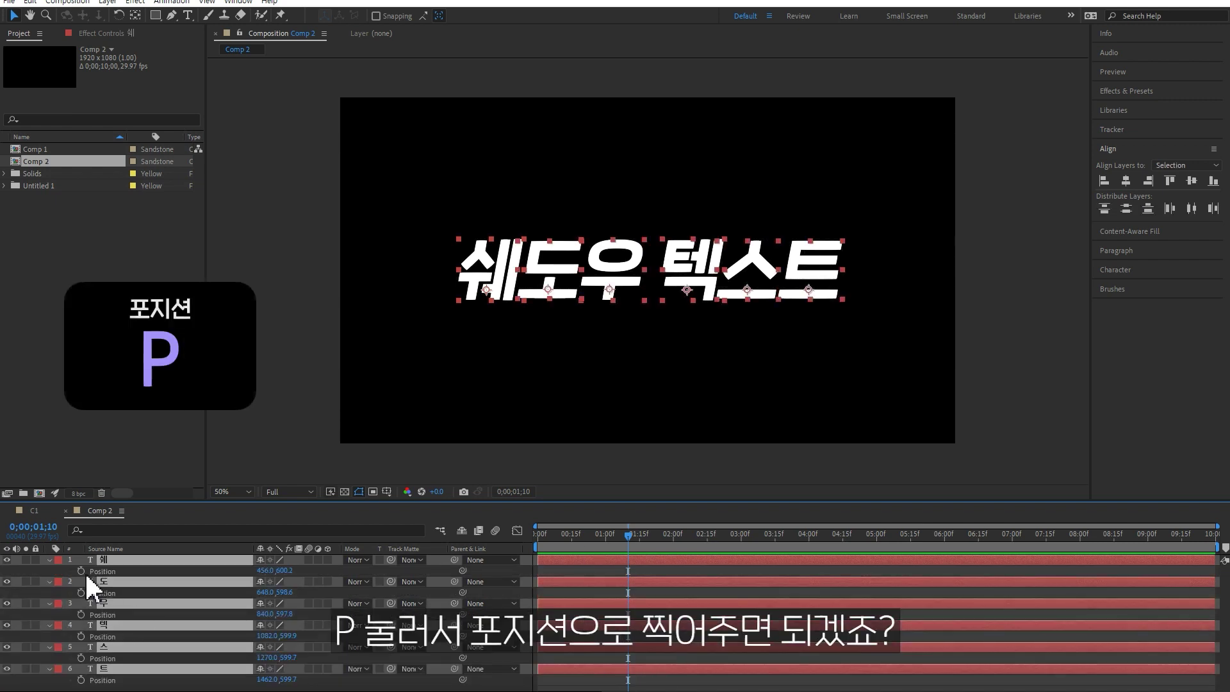
{"action": "left_click", "coordinate": [81, 571]}
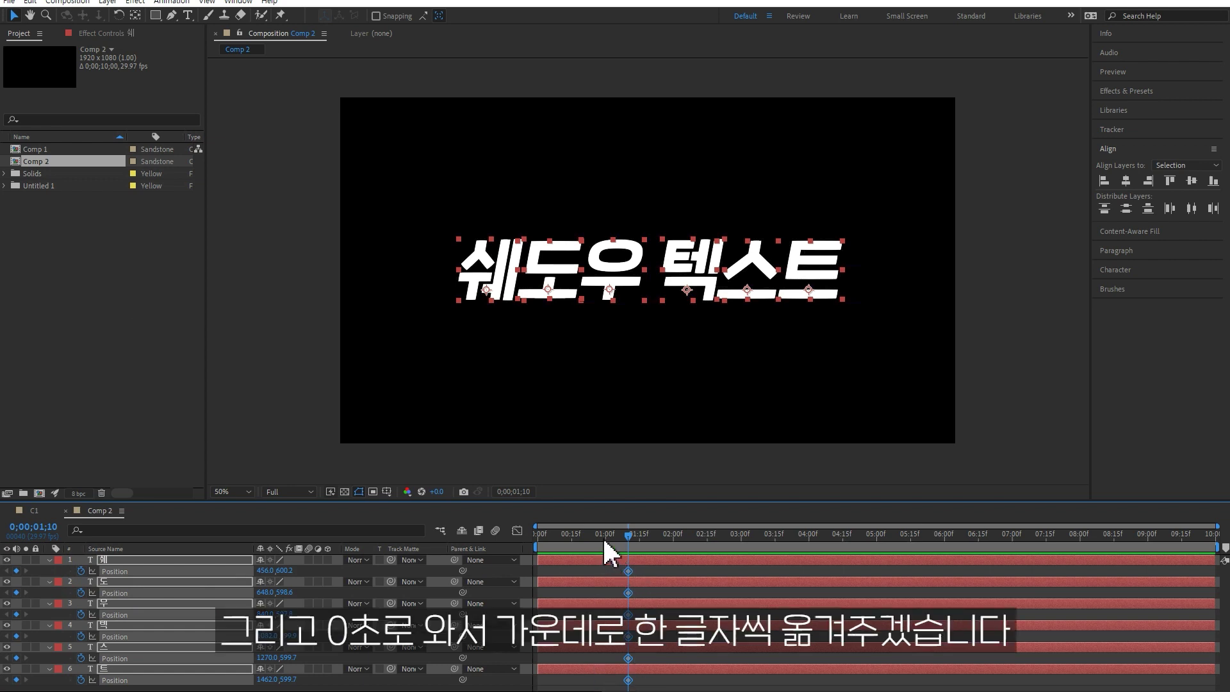
- At 0 seconds, drag 우, 텍, 스, 트, 도 and 쉐 in toward the centre
{"action": "left_click", "coordinate": [567, 574]}
{"action": "left_click_drag", "start_coordinate": [608, 282], "coordinate": [675, 275]}
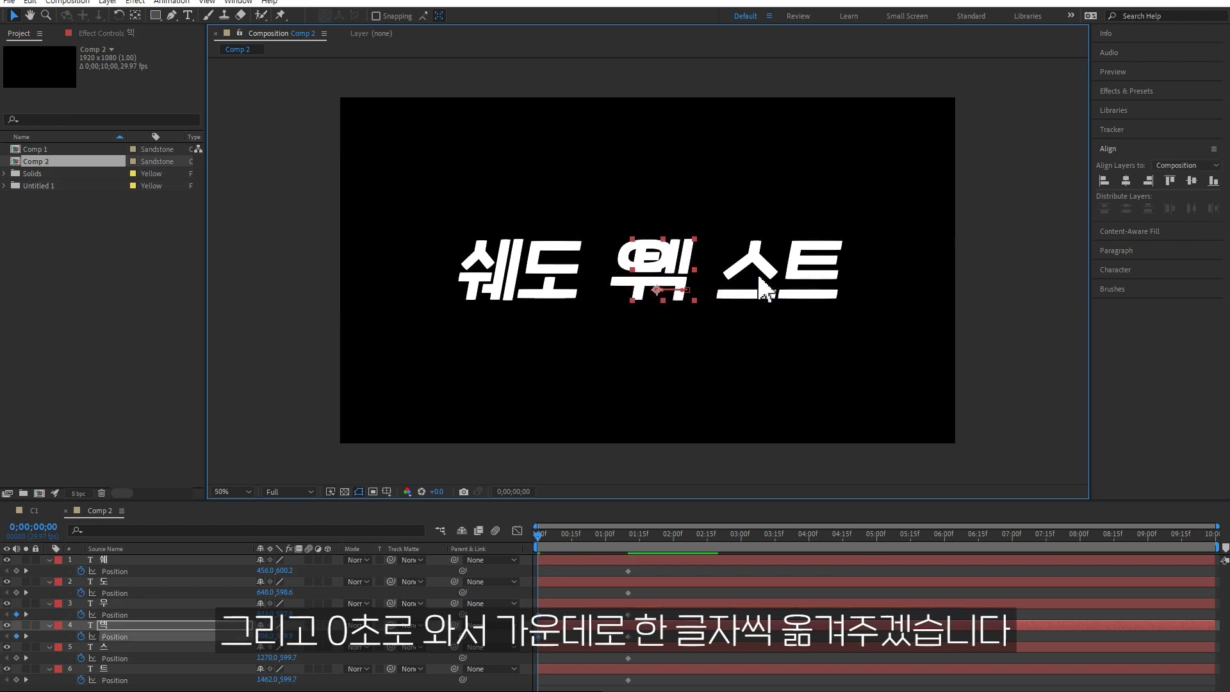
{"action": "left_click_drag", "start_coordinate": [762, 289], "coordinate": [691, 290]}
{"action": "left_click_drag", "start_coordinate": [812, 291], "coordinate": [699, 292]}
{"action": "left_click_drag", "start_coordinate": [555, 285], "coordinate": [626, 285]}
{"action": "left_click_drag", "start_coordinate": [501, 292], "coordinate": [605, 291]}
{"action": "key", "text": "space"}
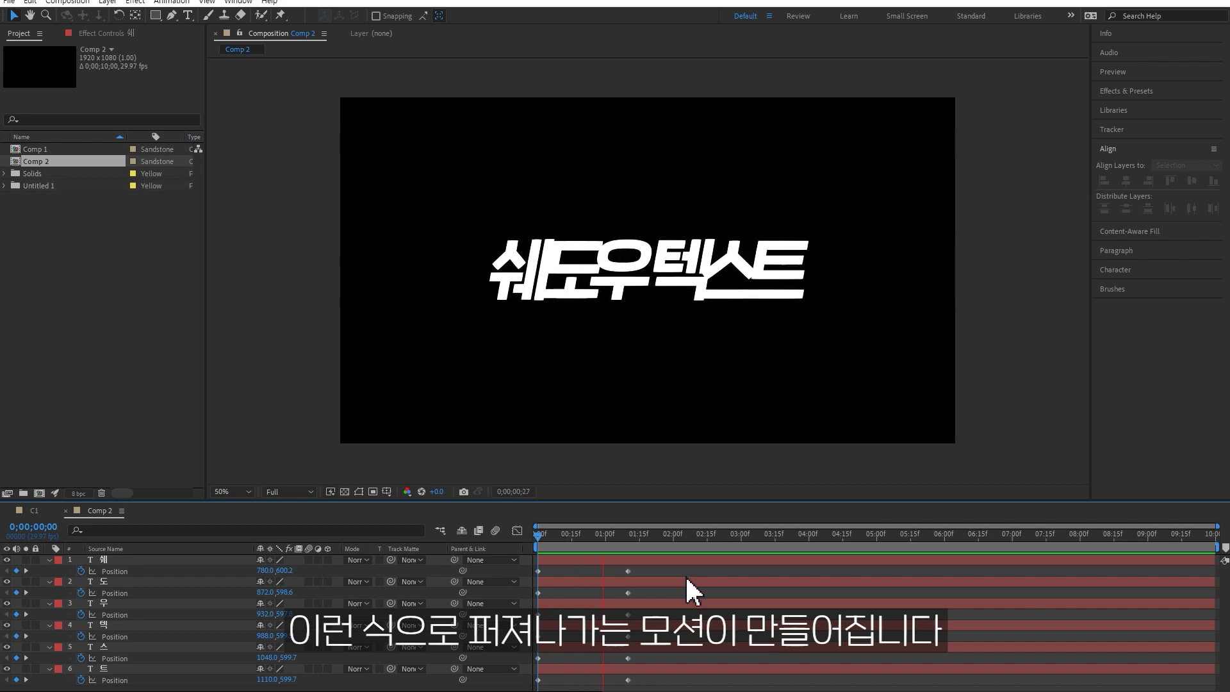
- Apply Easy Ease to the letters' ending Position keyframes and stretch the speed-graph influence to about 85%
{"action": "left_click_drag", "start_coordinate": [666, 566], "coordinate": [609, 689]}
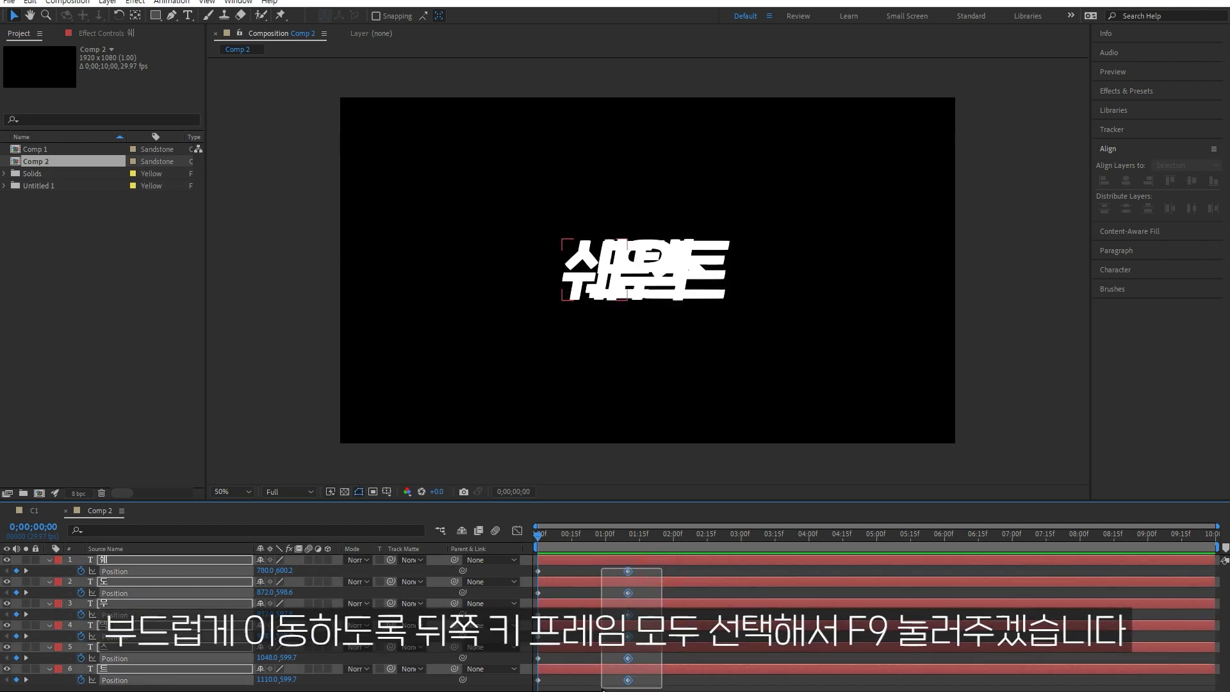
{"action": "key", "text": "F9"}
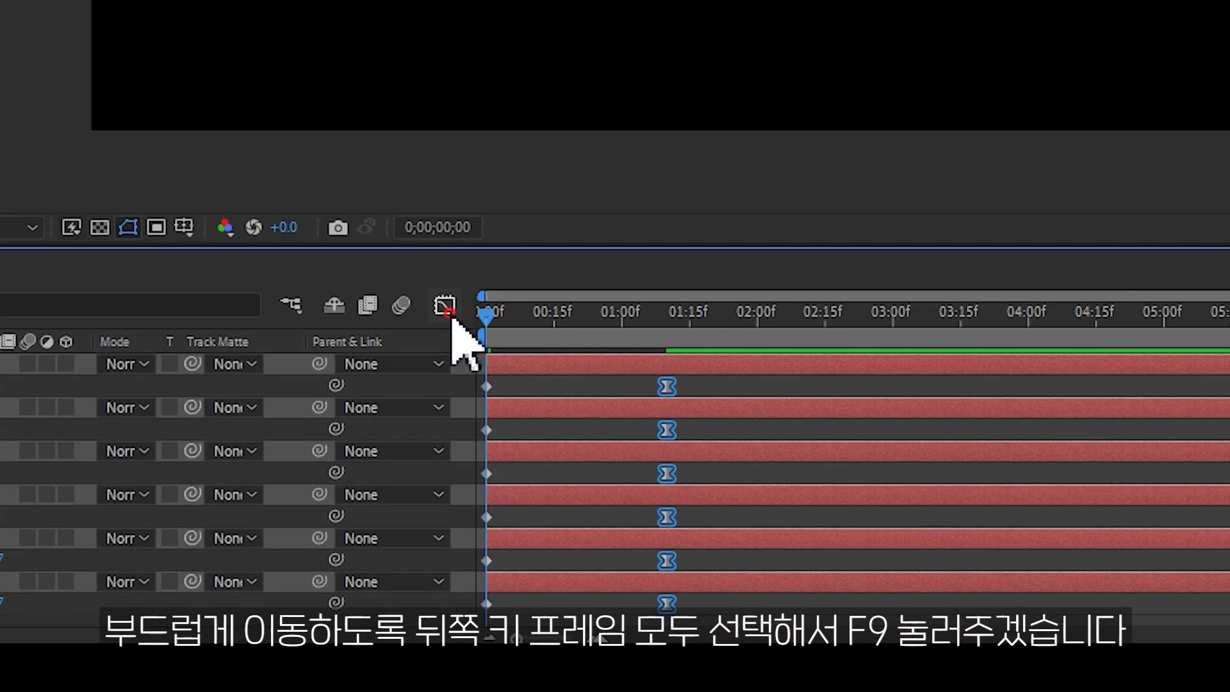
{"action": "left_click", "coordinate": [517, 531]}
{"action": "right_click", "coordinate": [766, 466]}
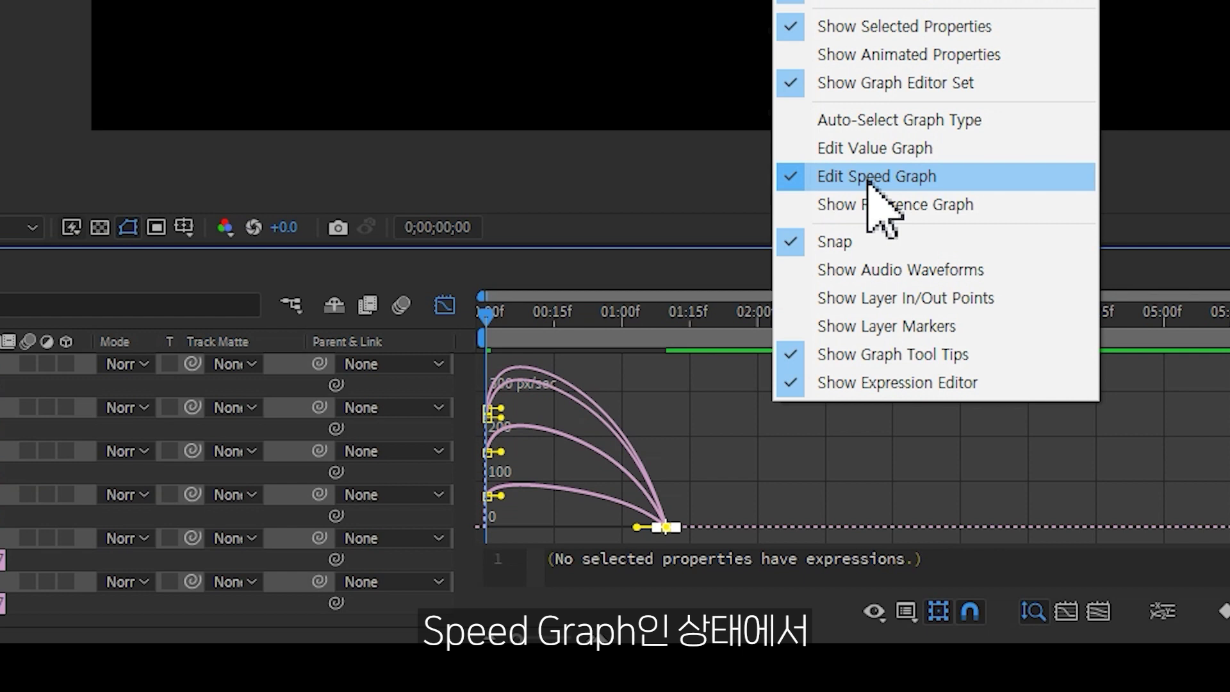
{"action": "left_click_drag", "start_coordinate": [638, 527], "coordinate": [483, 521]}
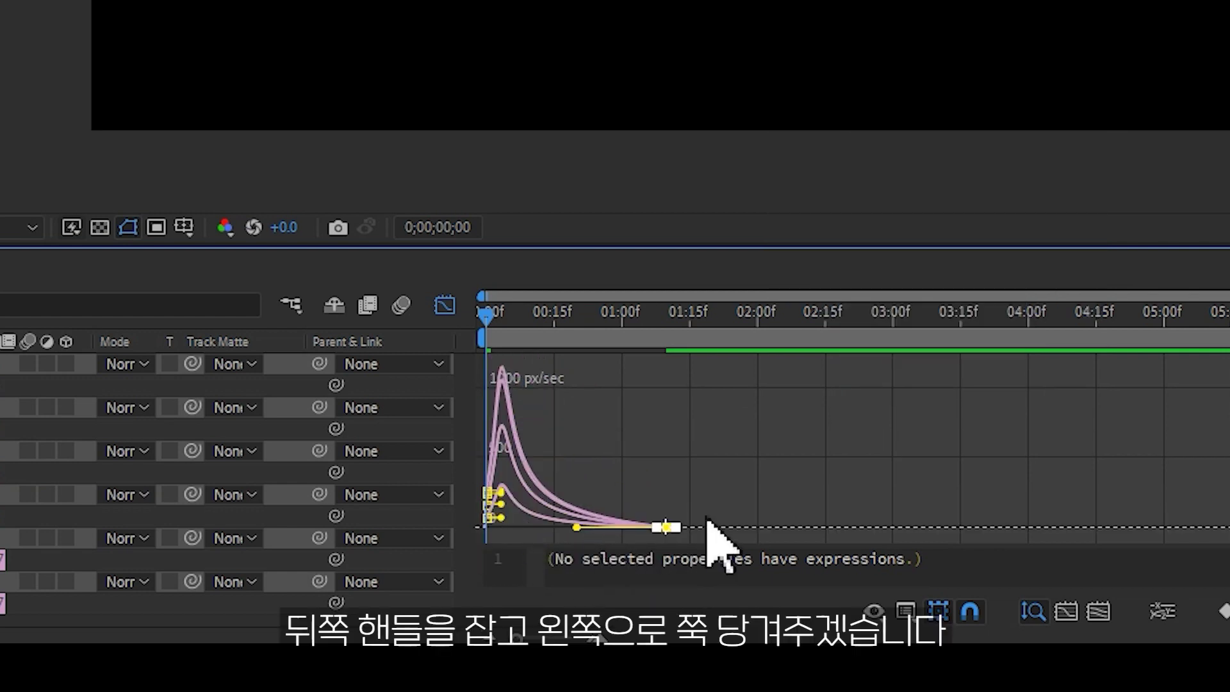
- Return to the layer bar view and preview the letters gliding to rest
{"action": "left_click", "coordinate": [443, 305]}
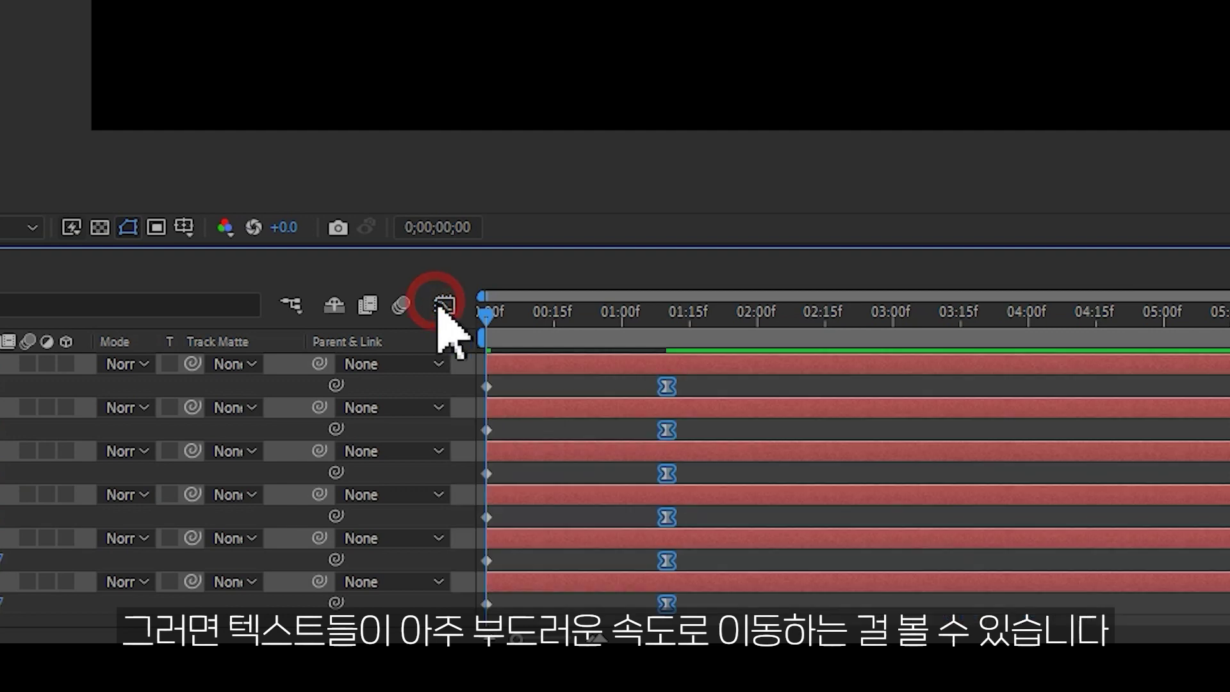
{"action": "left_click", "coordinate": [715, 556]}
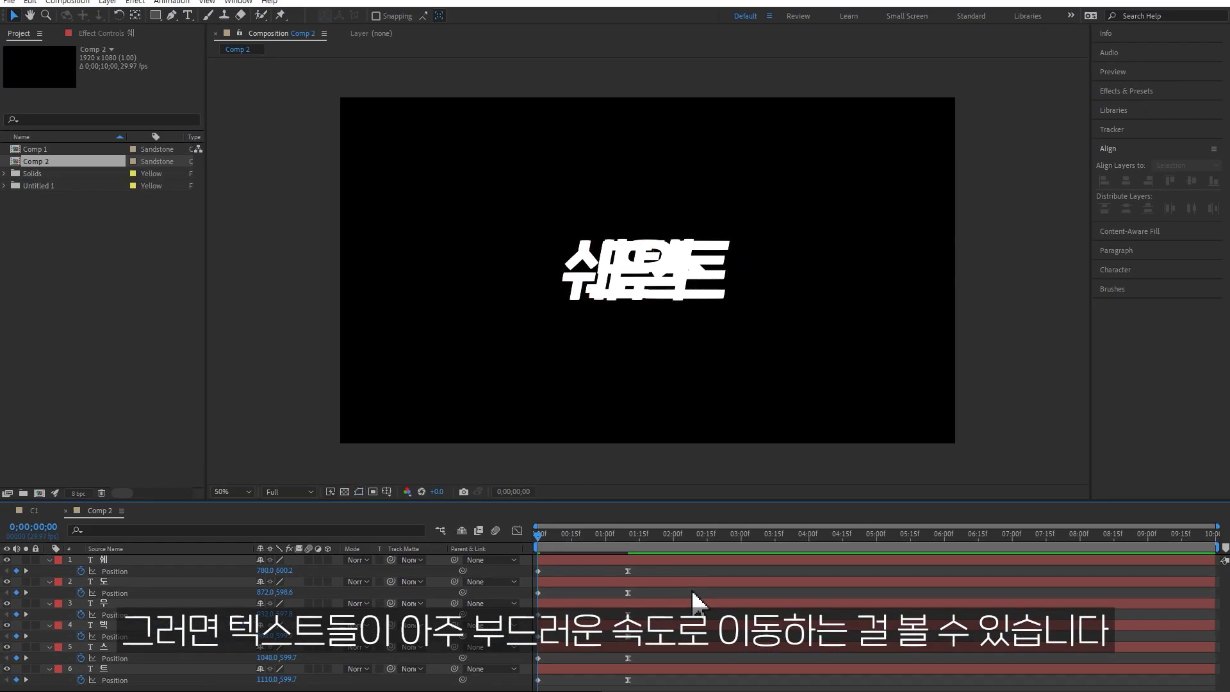
{"action": "key", "text": "space"}
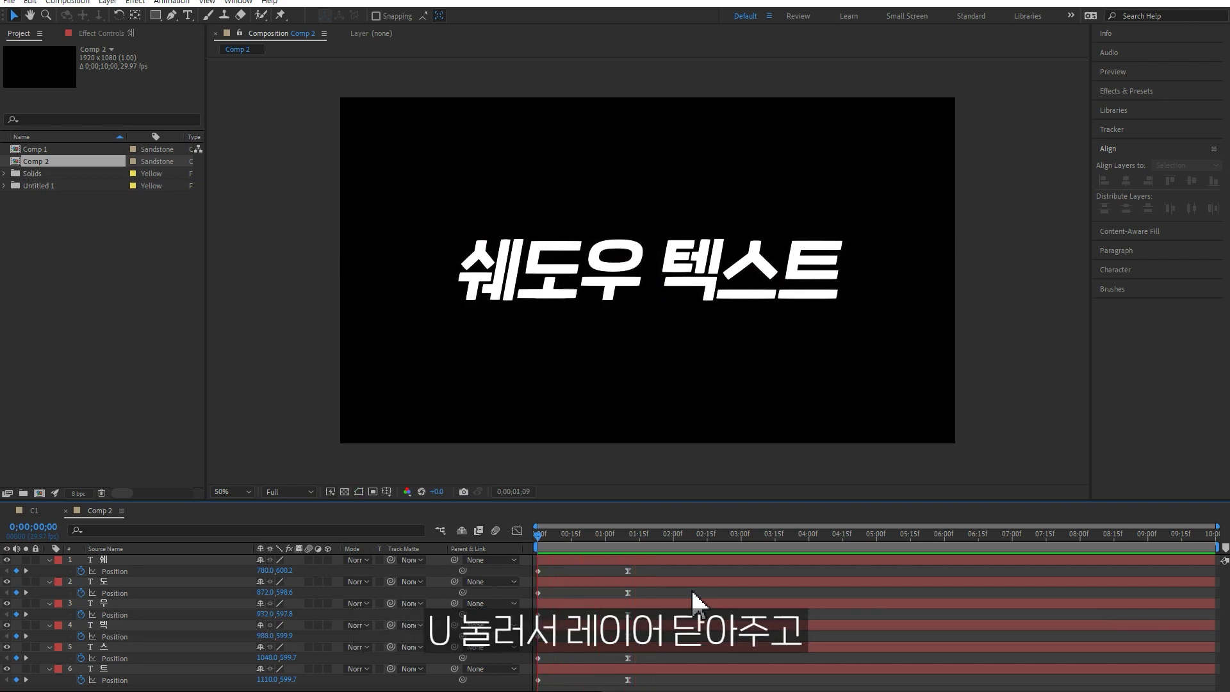
{"action": "key", "text": "space"}
- Create a new full-frame solid coloured light blue (6999C1)
{"action": "key", "text": "u"}
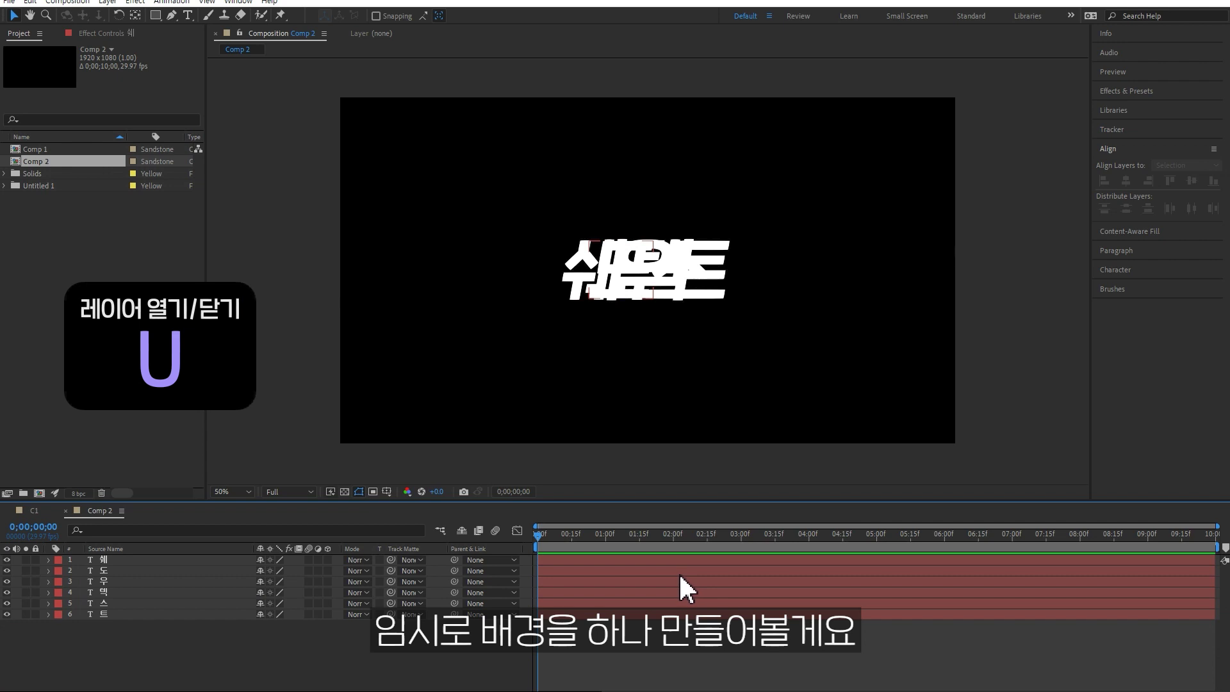
{"action": "right_click", "coordinate": [172, 633]}
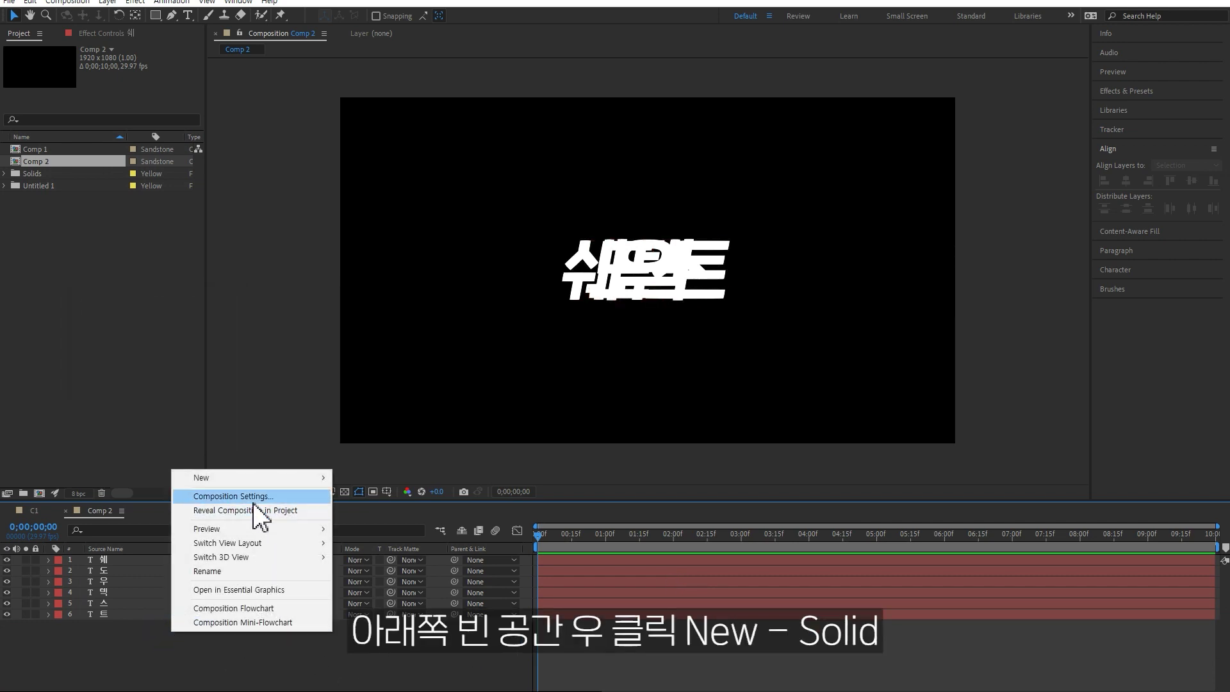
{"action": "mouse_move", "coordinate": [244, 478]}
{"action": "left_click", "coordinate": [378, 511]}
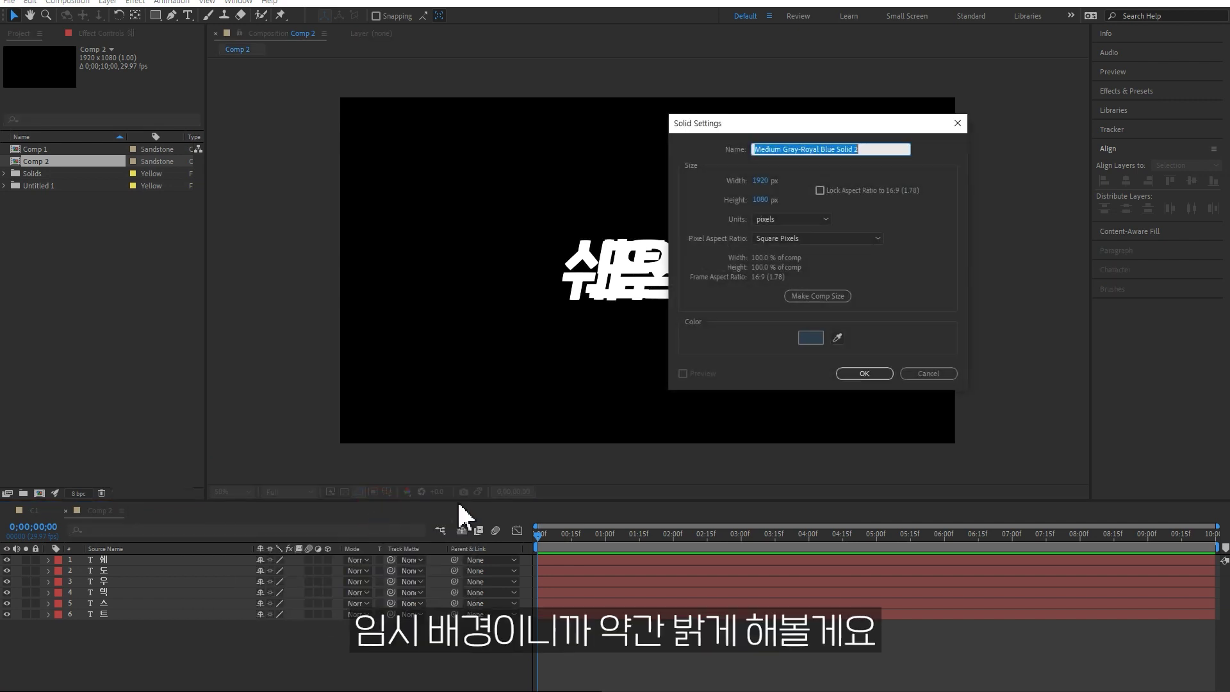
{"action": "left_click", "coordinate": [821, 338]}
{"action": "left_click", "coordinate": [867, 286]}
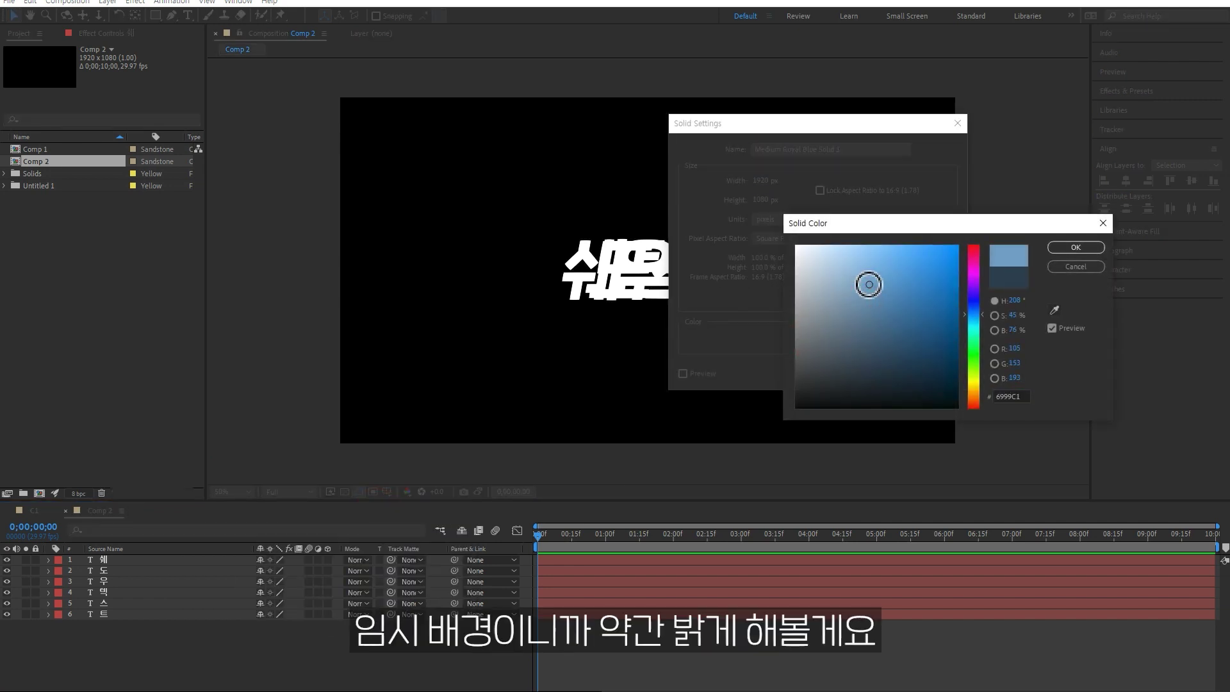
{"action": "key", "text": "Return"}
{"action": "left_click", "coordinate": [862, 368]}
- Move the blue solid beneath all the letter layers and set the time to about 28 frames
{"action": "left_click_drag", "start_coordinate": [234, 557], "coordinate": [229, 634]}
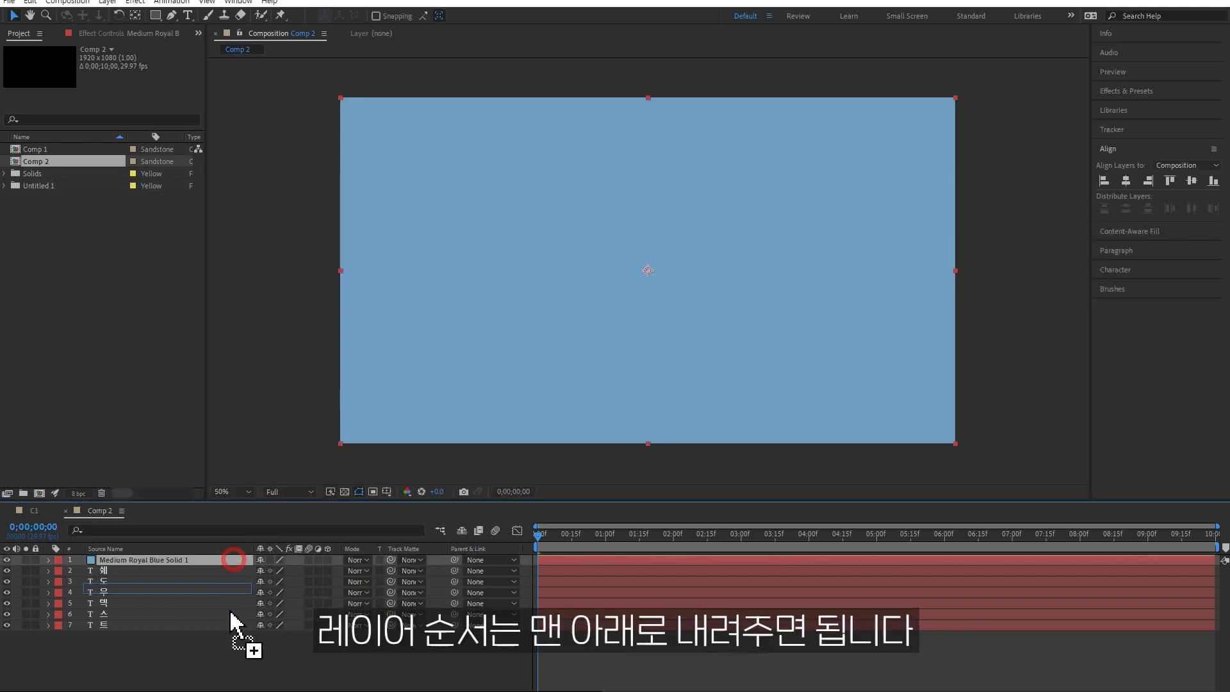
{"action": "left_click", "coordinate": [232, 650]}
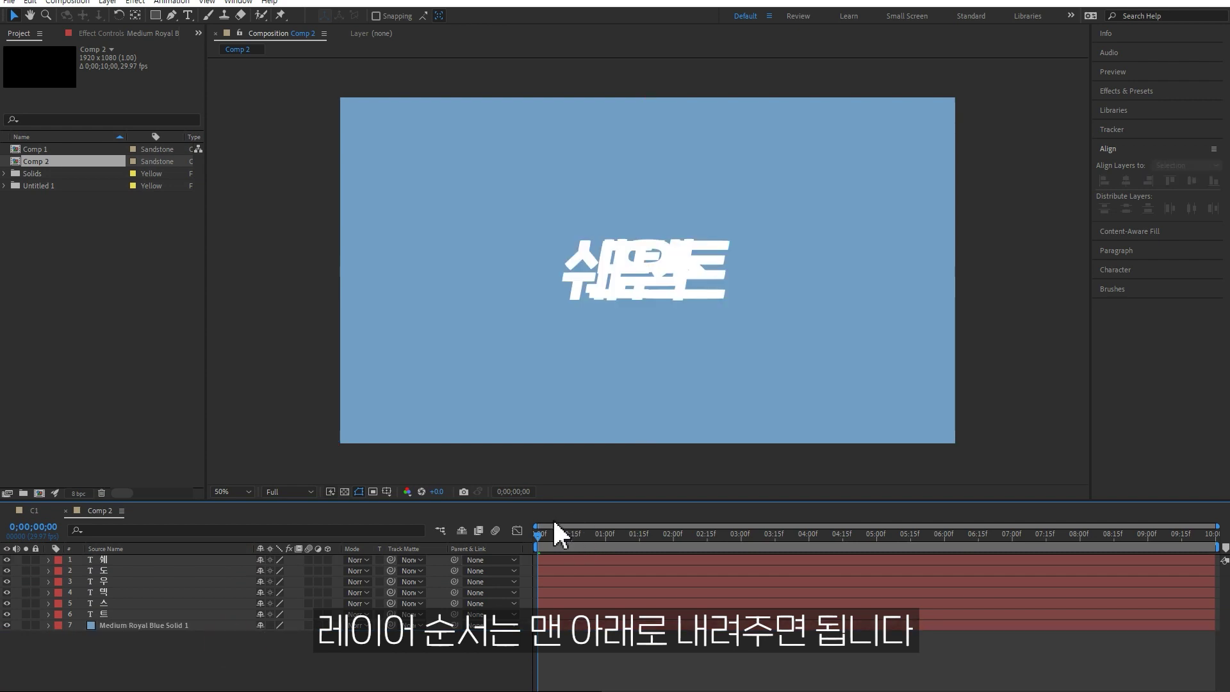
{"action": "left_click_drag", "start_coordinate": [551, 528], "coordinate": [633, 533]}
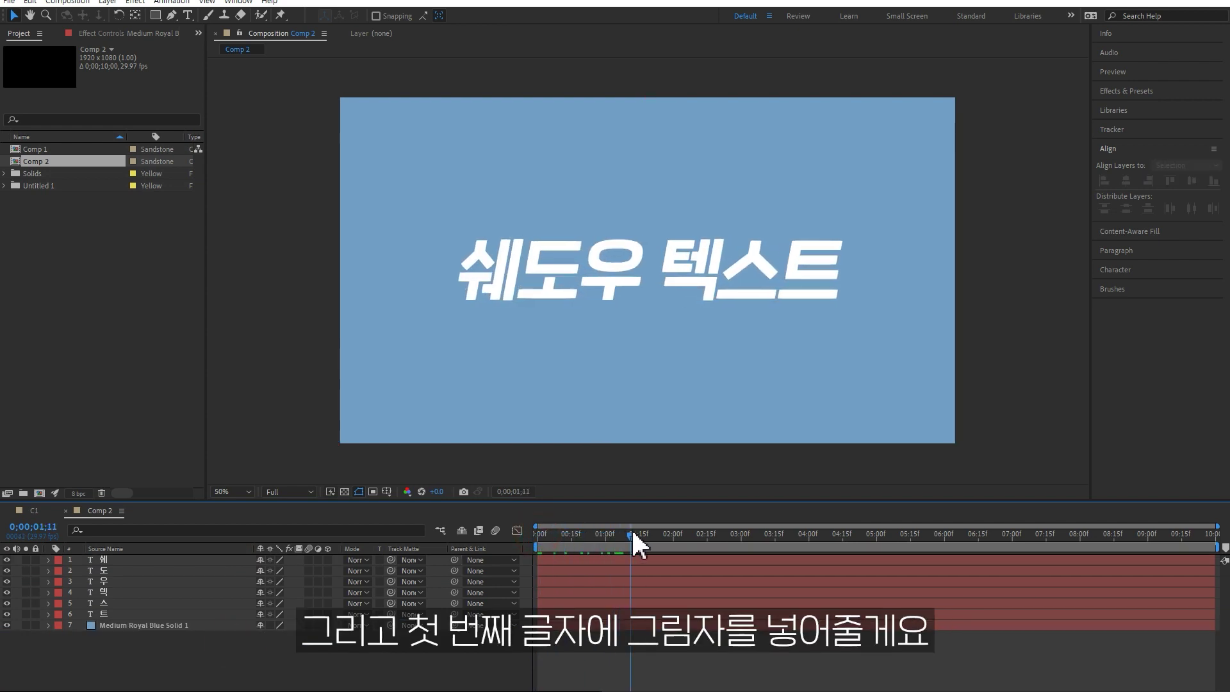
- With the 쉐 layer selected, search Effects & Presets for 'drop s' and apply Perspective > Drop Shadow
{"action": "left_click", "coordinate": [485, 273]}
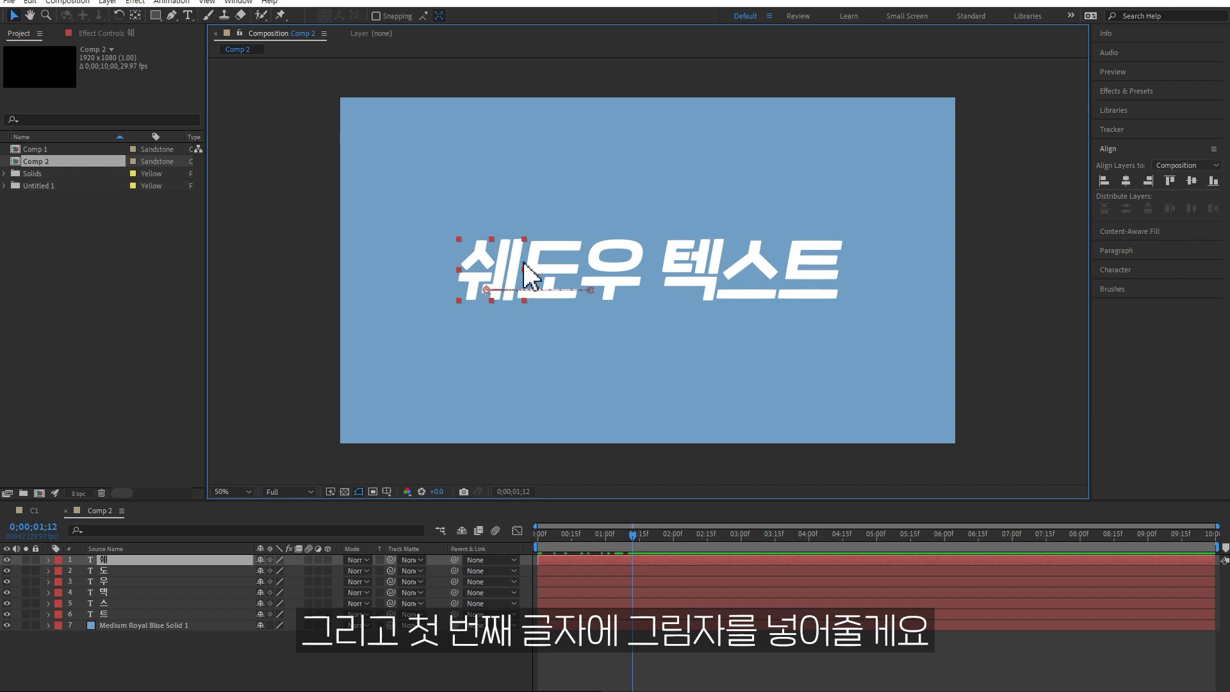
{"action": "left_click", "coordinate": [1141, 93]}
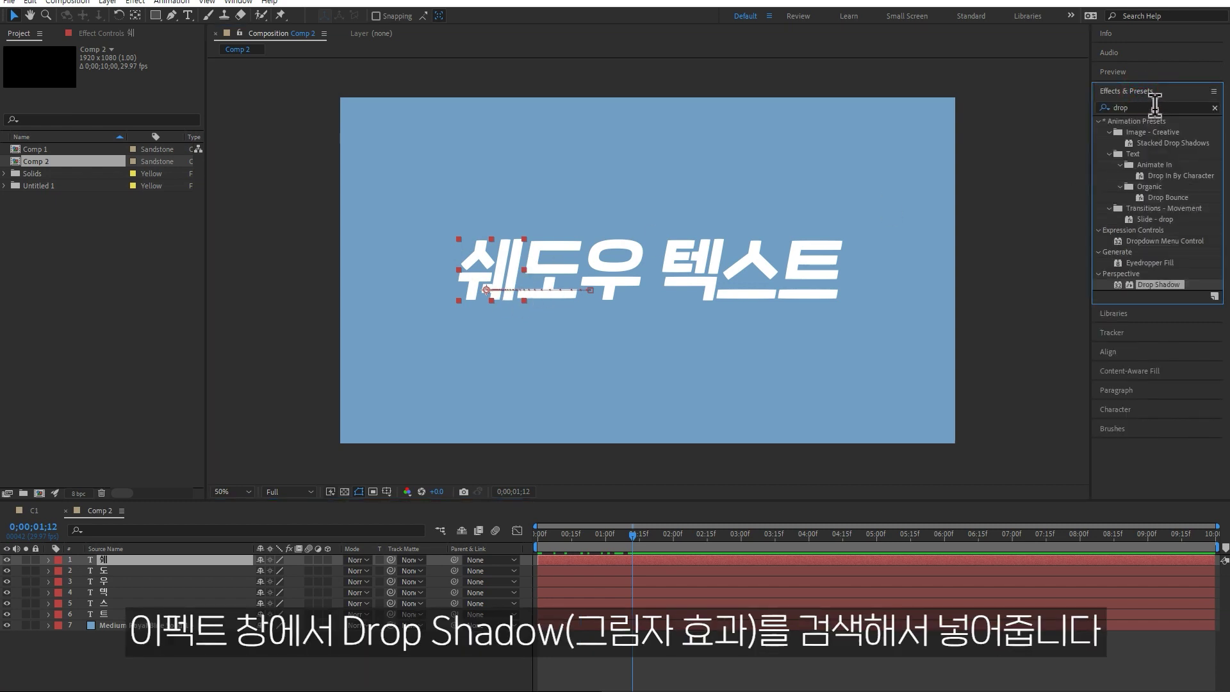
{"action": "left_click", "coordinate": [1155, 105]}
{"action": "type", "text": "drop"}
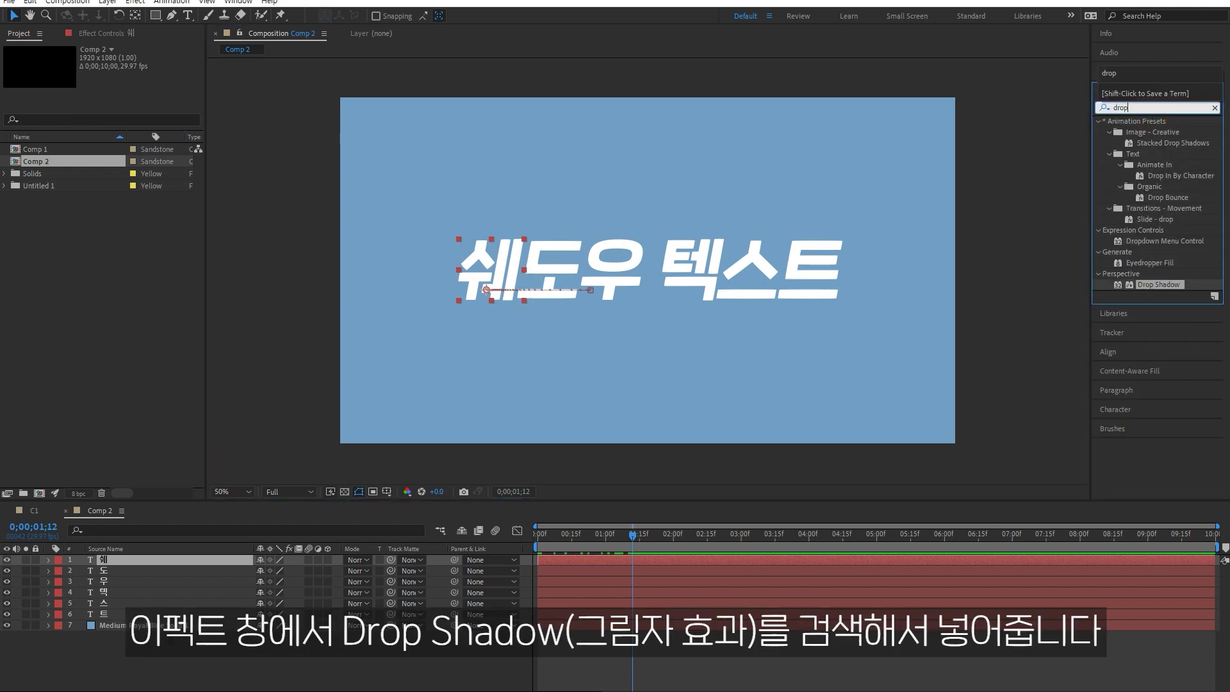
{"action": "type", "text": " s"}
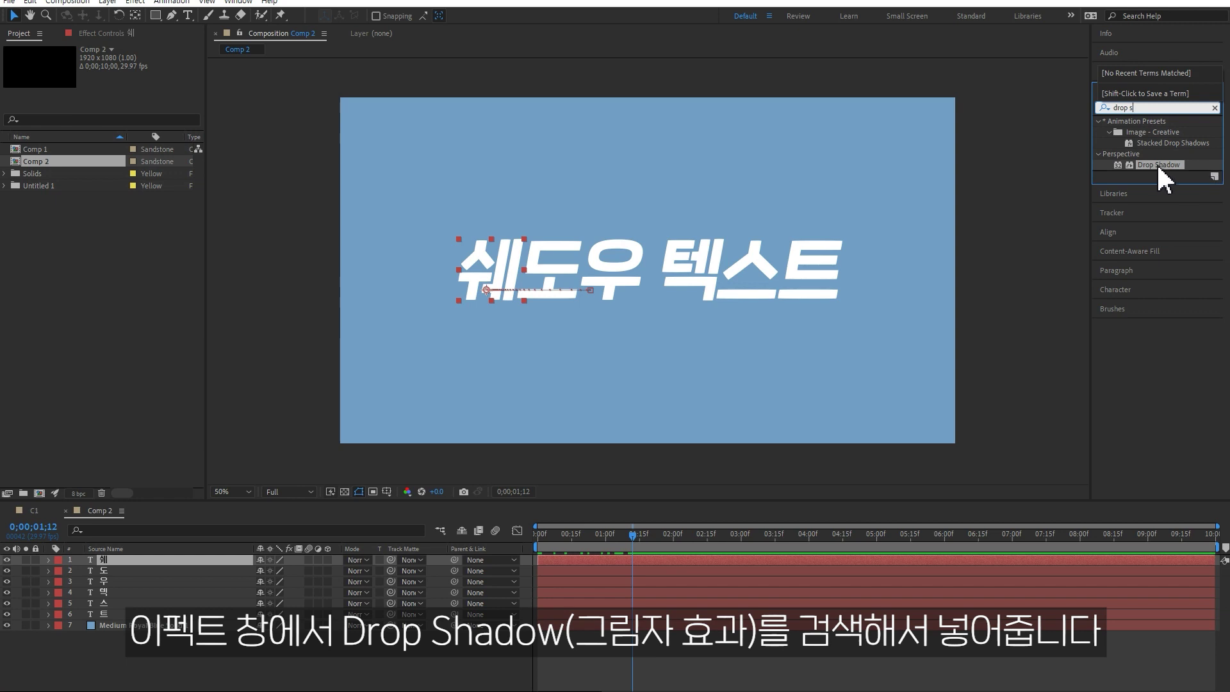
{"action": "double_click", "coordinate": [1158, 166]}
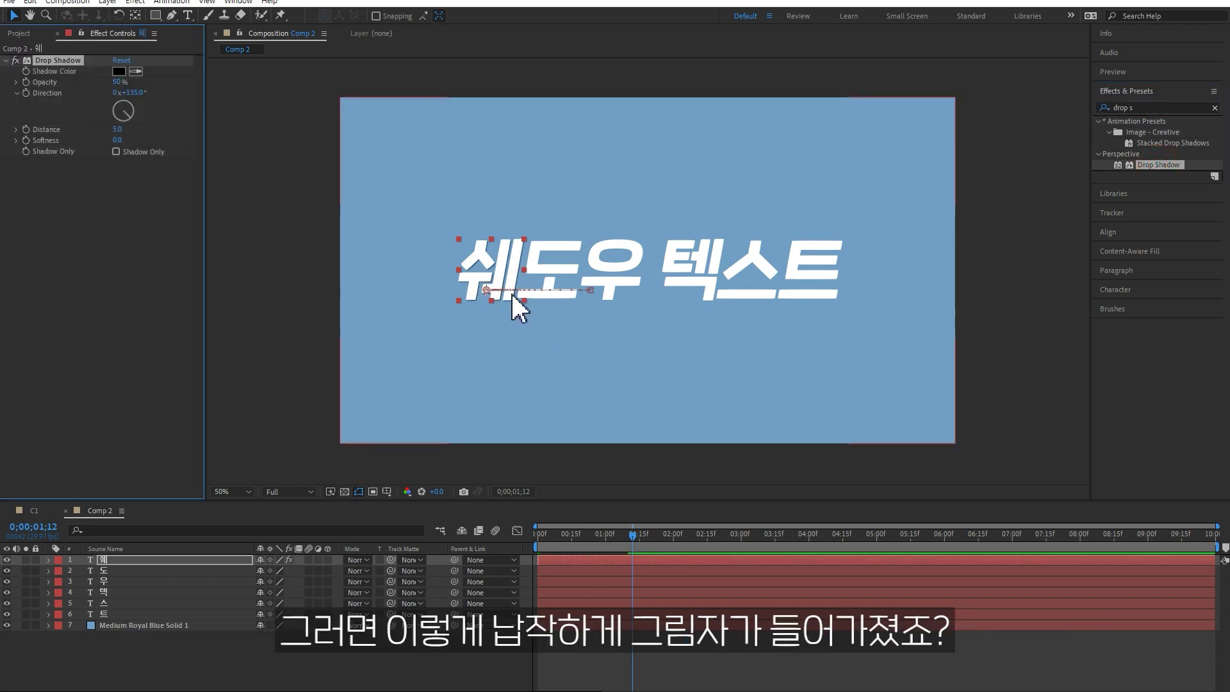
- Set 쉐's Drop Shadow to 90° direction, 62 distance, 105 softness and 75% opacity
{"action": "left_click_drag", "start_coordinate": [118, 129], "coordinate": [169, 133]}
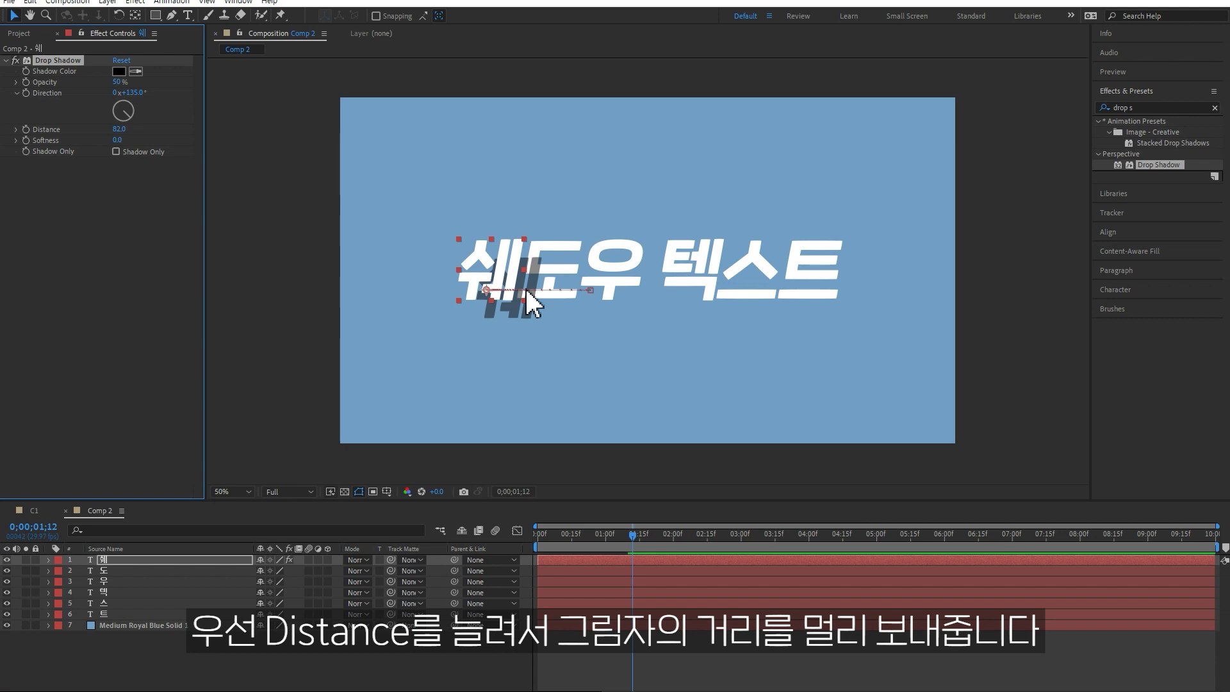
{"action": "left_click_drag", "start_coordinate": [132, 93], "coordinate": [108, 95]}
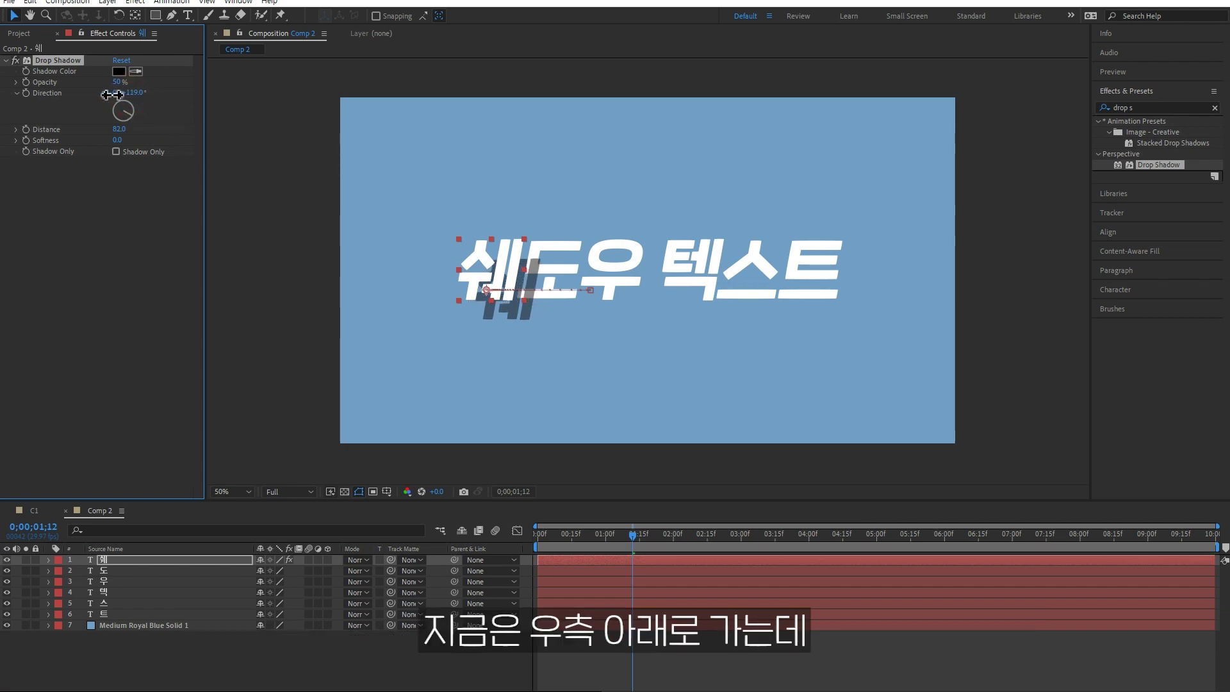
{"action": "left_click", "coordinate": [132, 92]}
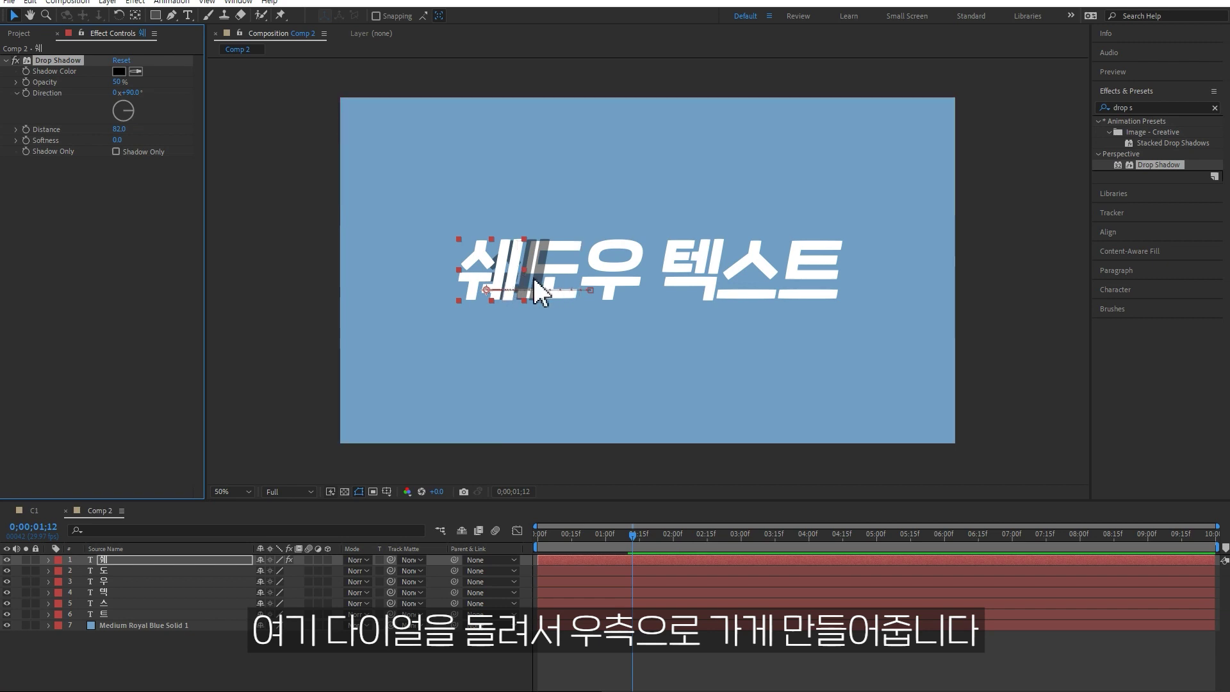
{"action": "left_click_drag", "start_coordinate": [118, 140], "coordinate": [158, 138]}
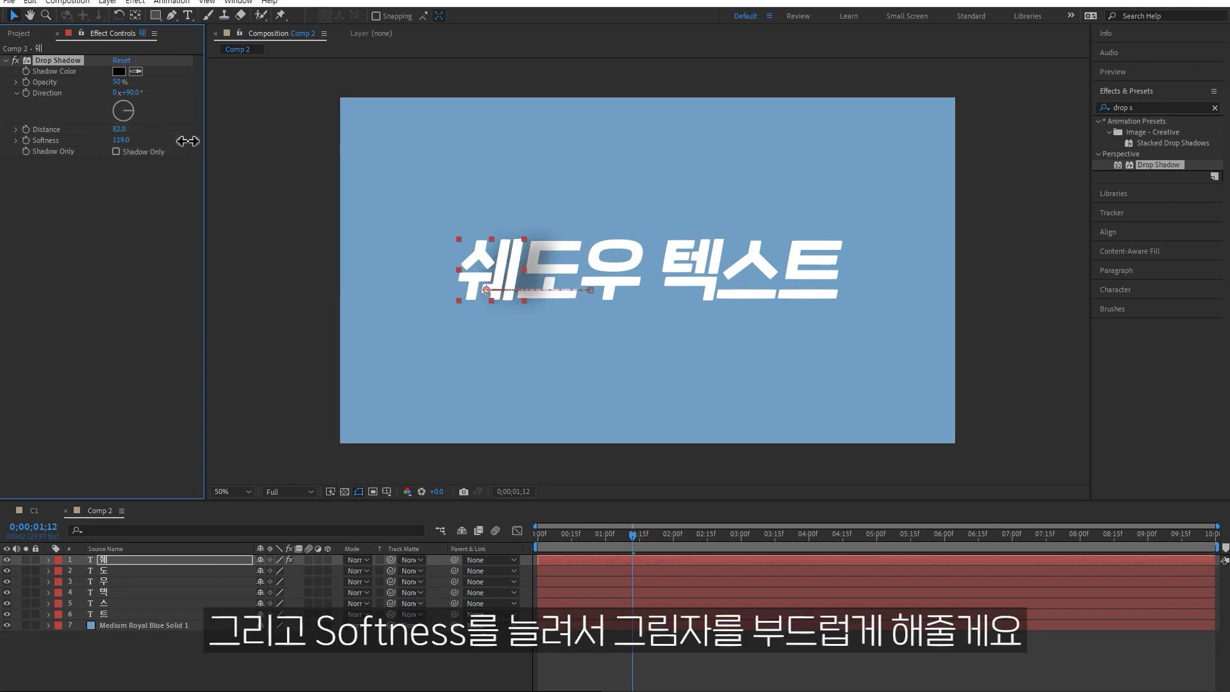
{"action": "left_click_drag", "start_coordinate": [159, 137], "coordinate": [193, 138]}
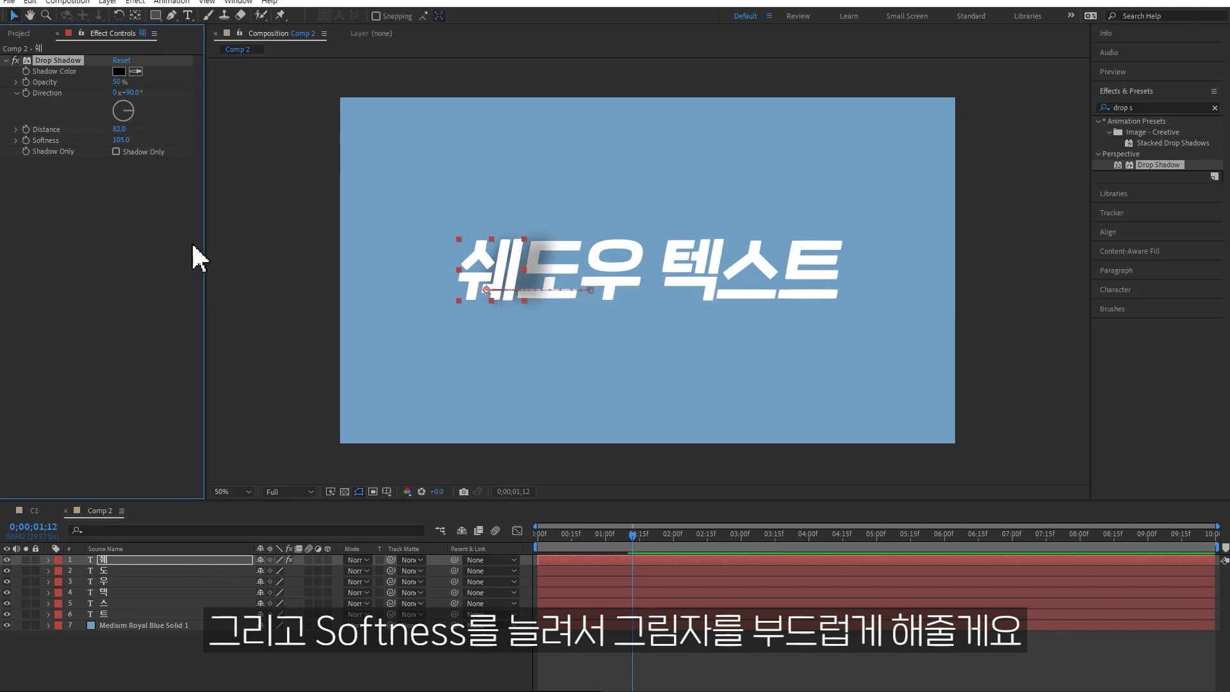
{"action": "mouse_move", "coordinate": [119, 129]}
{"action": "left_mouse_down"}
{"action": "mouse_move", "coordinate": [89, 131]}
{"action": "mouse_move", "coordinate": [109, 132]}
{"action": "left_mouse_up"}
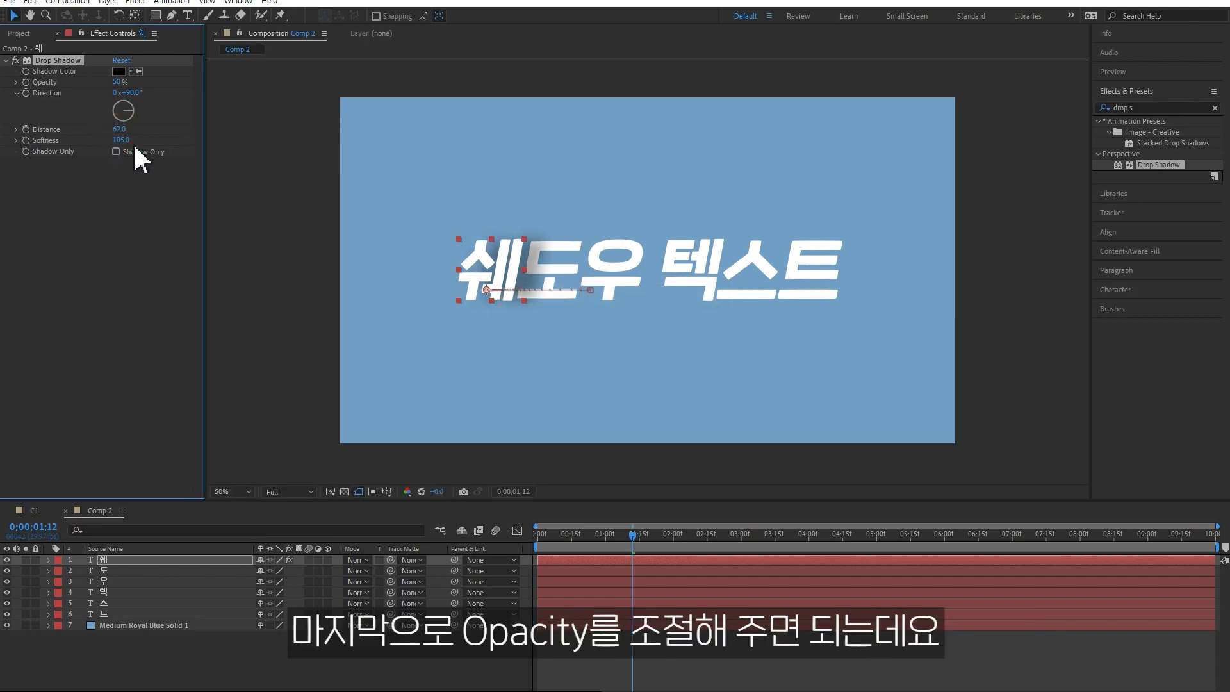
{"action": "mouse_move", "coordinate": [120, 82]}
{"action": "left_mouse_down"}
{"action": "mouse_move", "coordinate": [280, 88]}
{"action": "mouse_move", "coordinate": [223, 87]}
{"action": "left_mouse_up"}
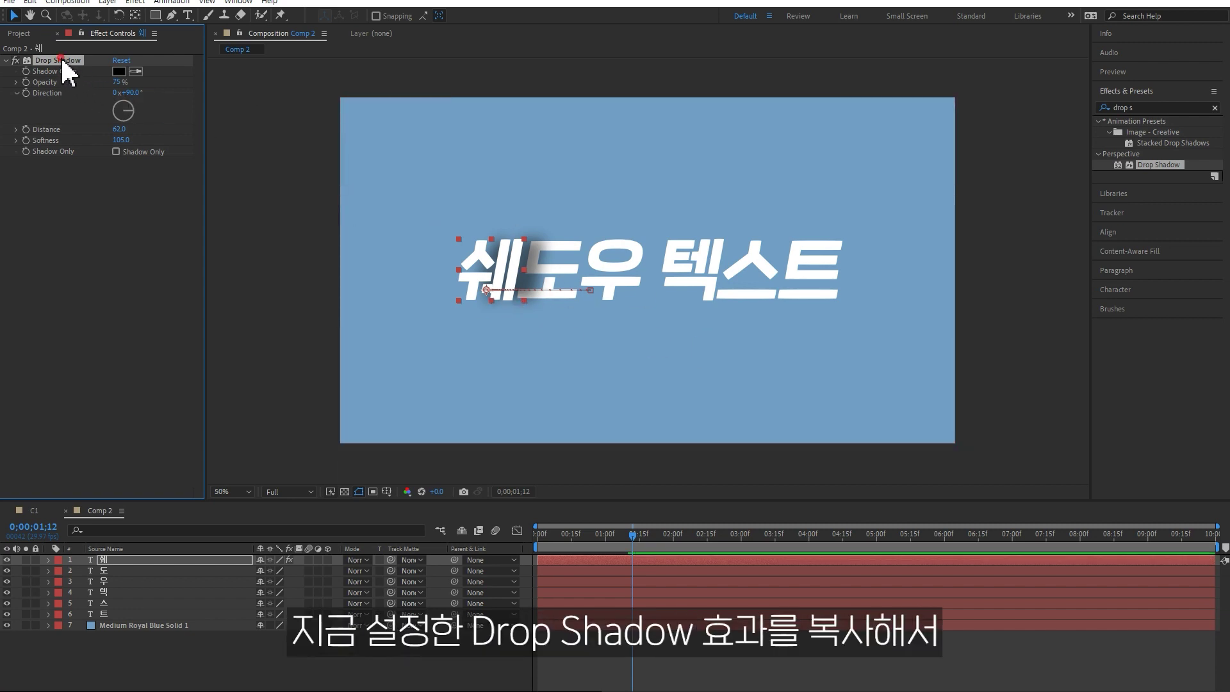
- Copy 쉐's Drop Shadow and paste it onto 도, 우, 텍 and 스, then preview the animation
{"action": "key", "text": "ctrl+c"}
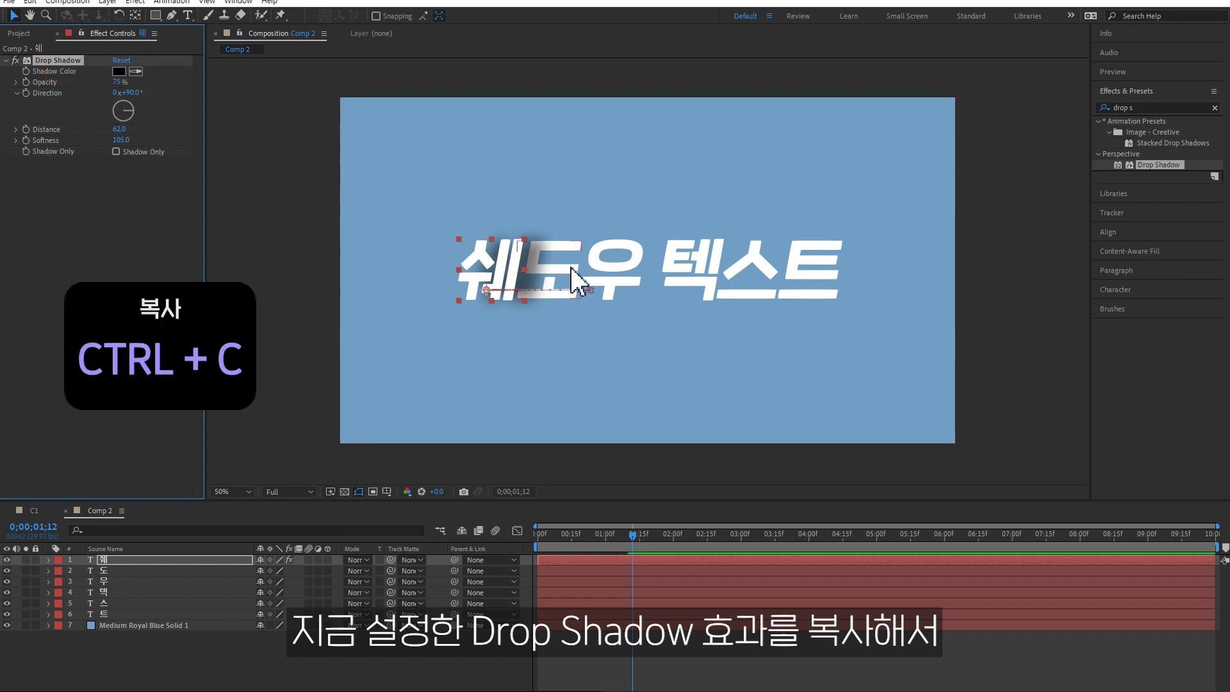
{"action": "left_click", "coordinate": [571, 267]}
{"action": "key", "text": "ctrl+v"}
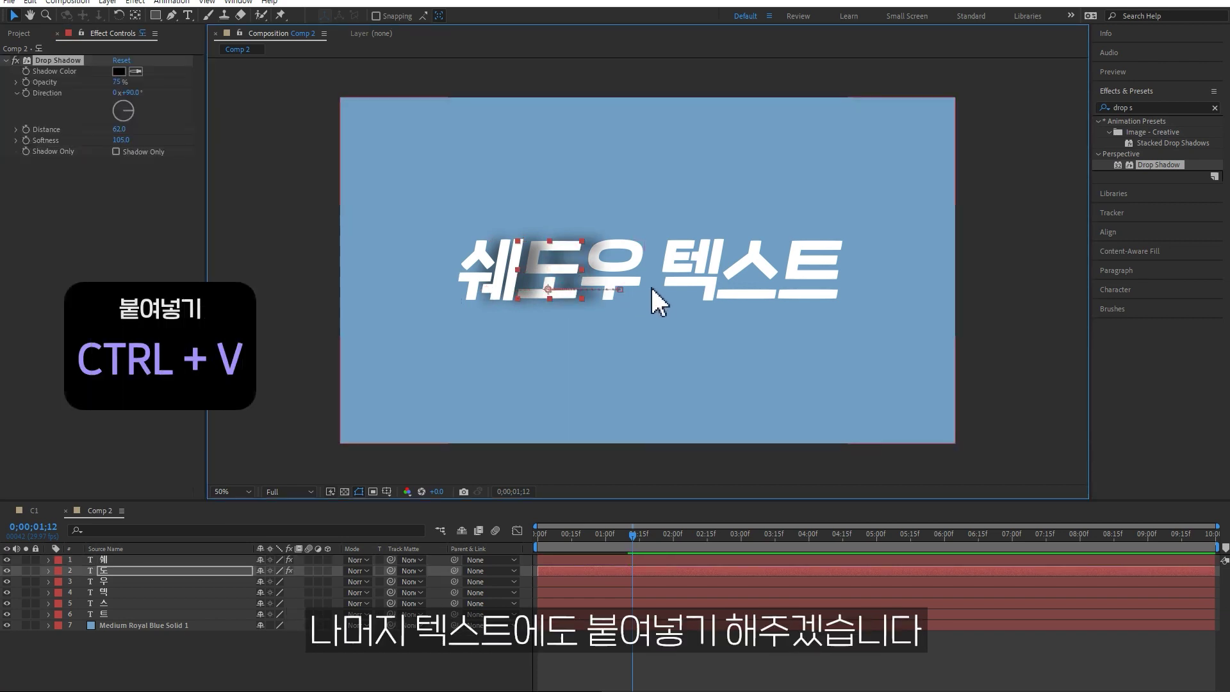
{"action": "left_click", "coordinate": [629, 269]}
{"action": "key", "text": "ctrl+v"}
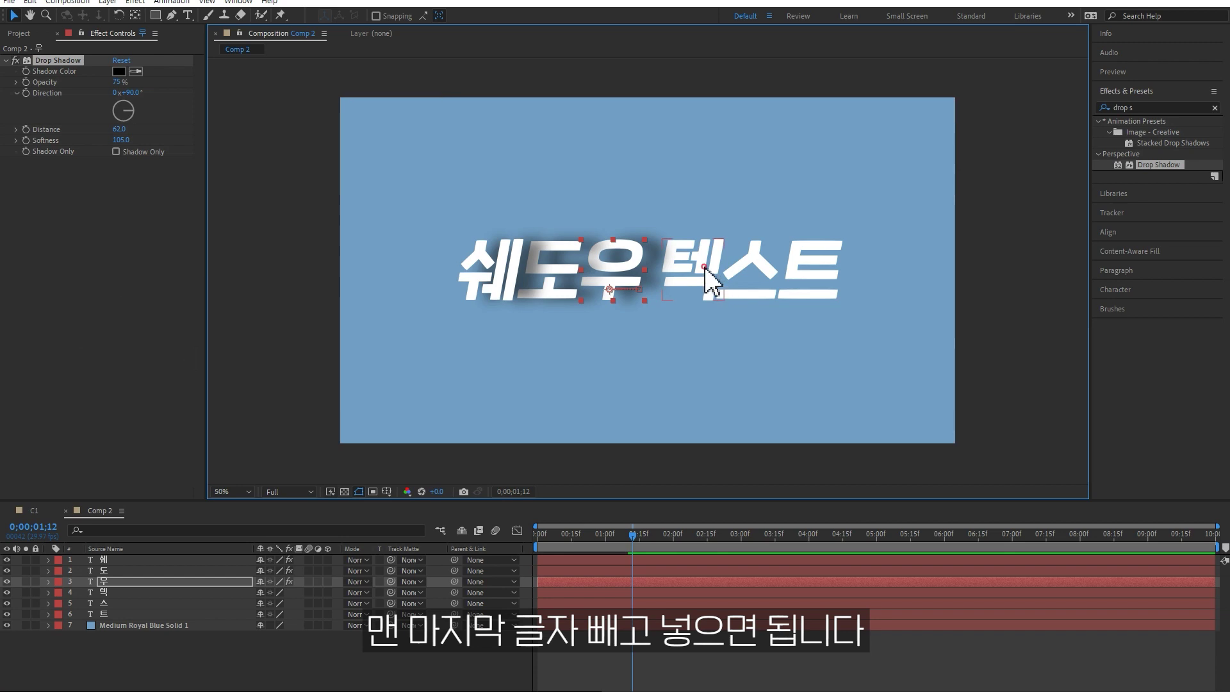
{"action": "left_click", "coordinate": [705, 269]}
{"action": "key", "text": "ctrl+v"}
{"action": "left_click", "coordinate": [762, 275]}
{"action": "key", "text": "ctrl+v"}
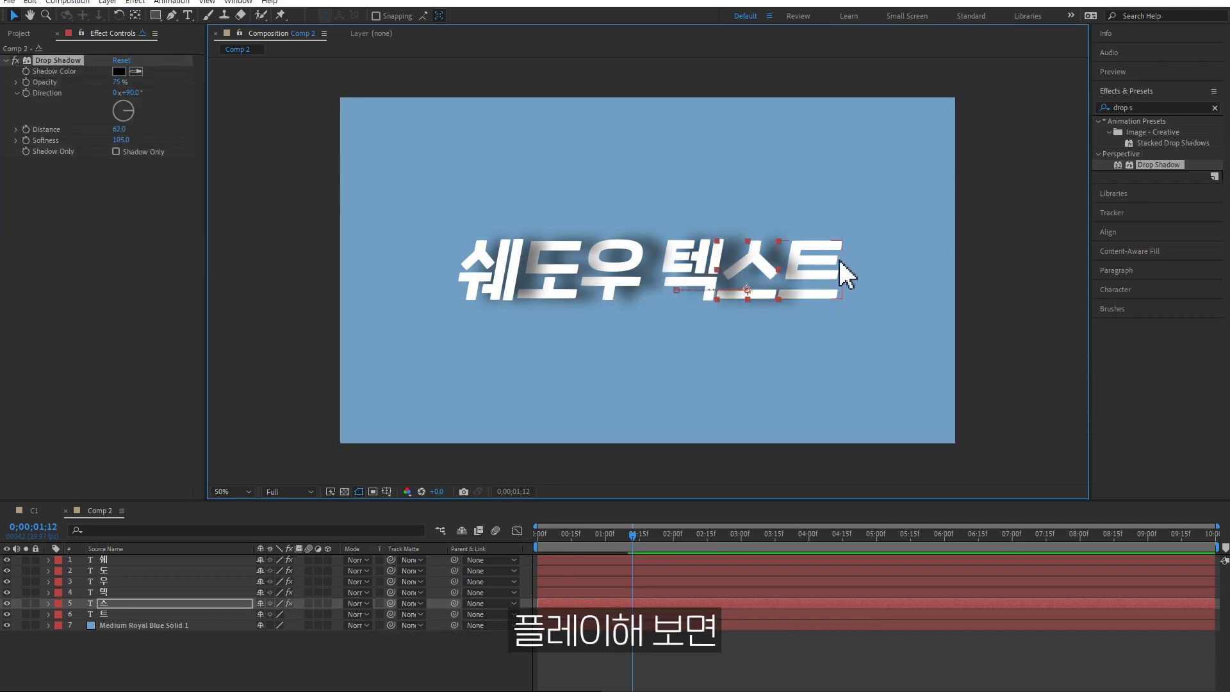
{"action": "left_click", "coordinate": [1001, 413]}
{"action": "key", "text": "space"}
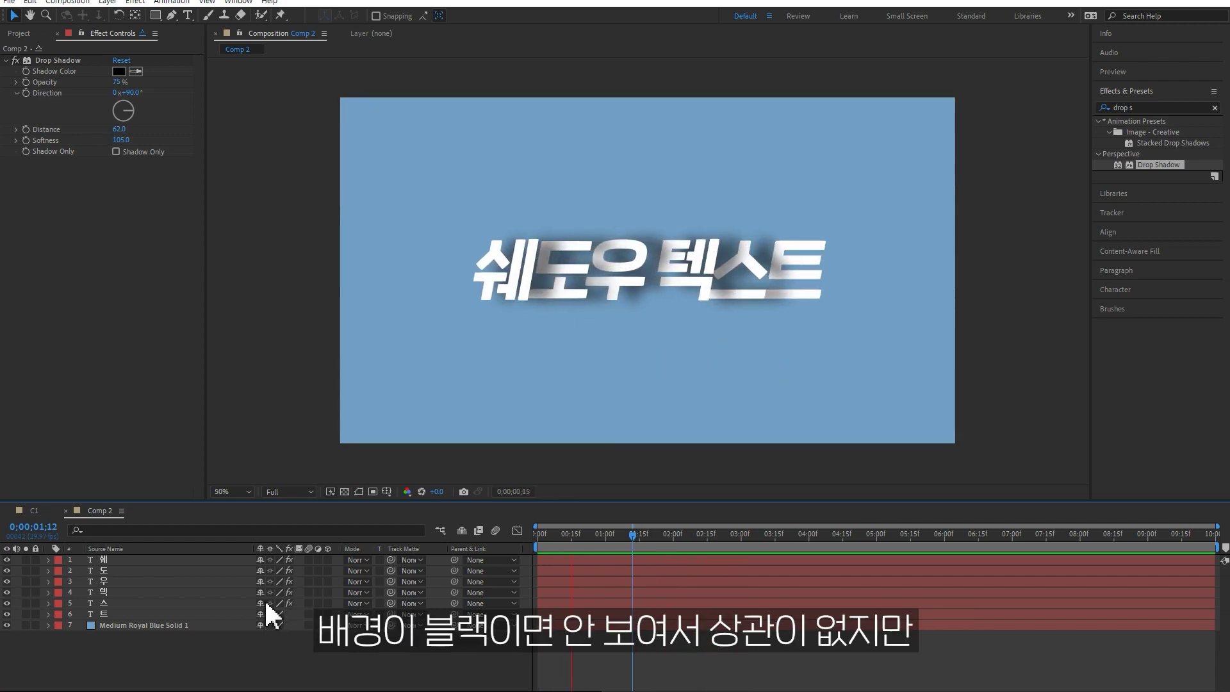
{"action": "left_click", "coordinate": [7, 625]}
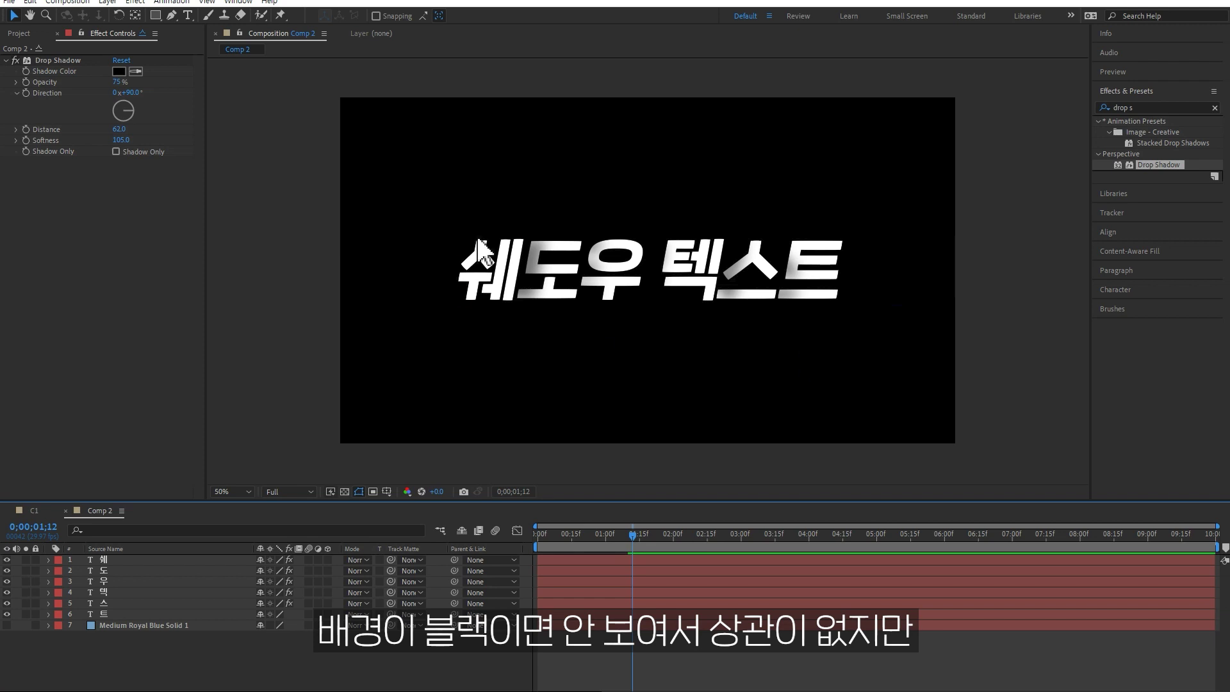
{"action": "left_click", "coordinate": [7, 625]}
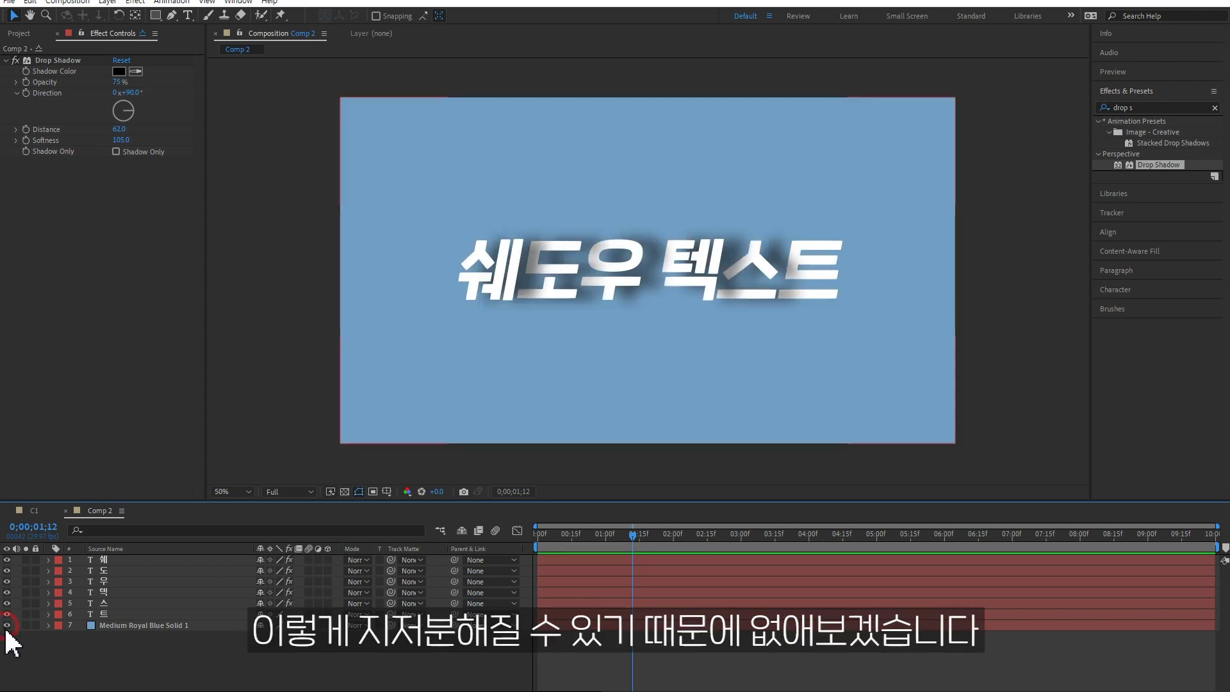
{"action": "left_click", "coordinate": [109, 556]}
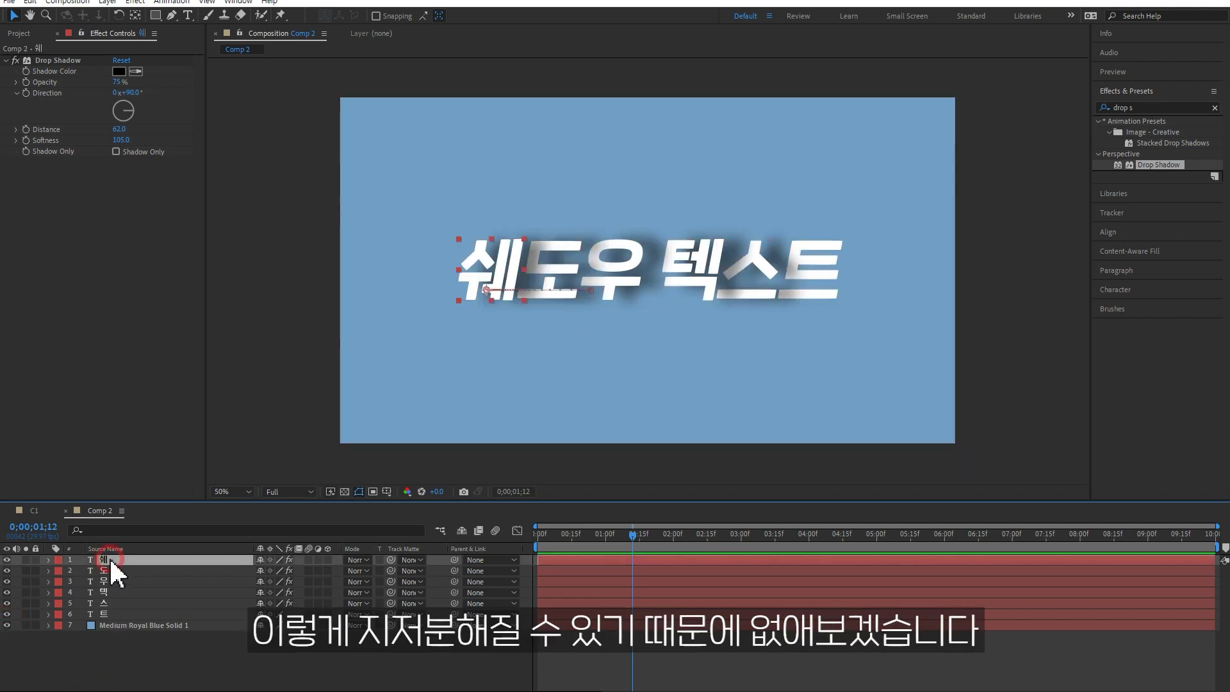
{"action": "left_click", "coordinate": [117, 609], "text": "shift"}
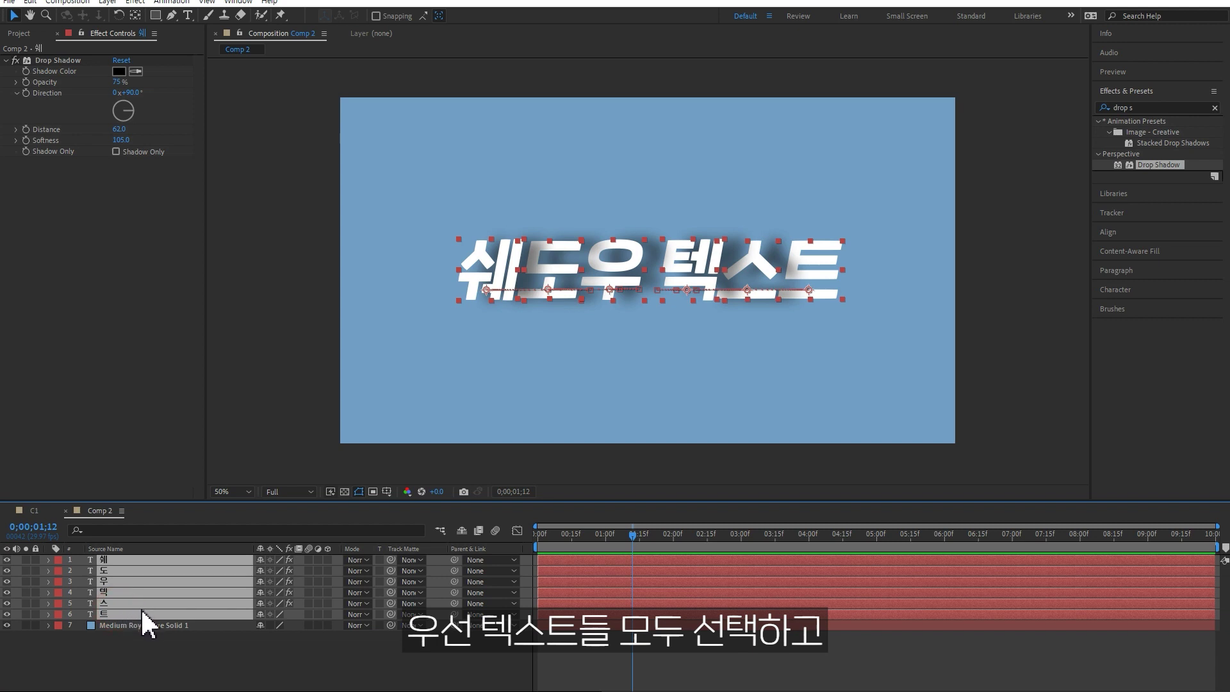
- Precompose the six selected letter layers as 'text1' and briefly toggle its visibility to check
{"action": "key", "text": "ctrl+shift+c"}
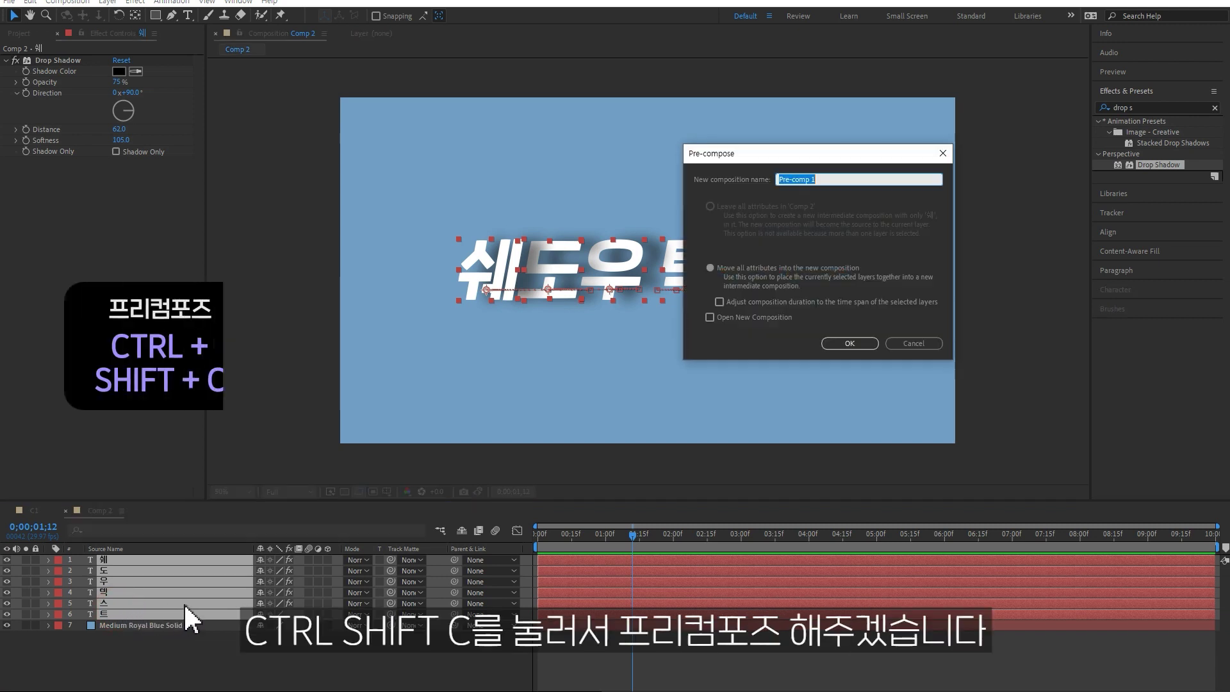
{"action": "type", "text": "text1"}
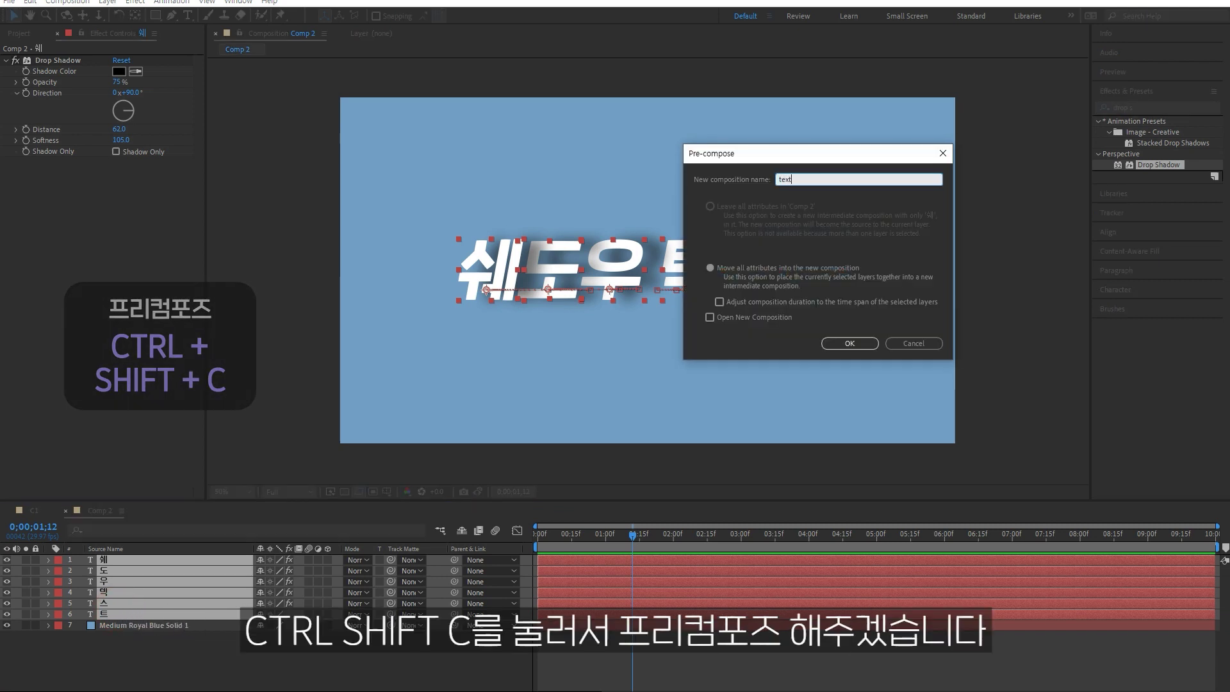
{"action": "left_click", "coordinate": [834, 342]}
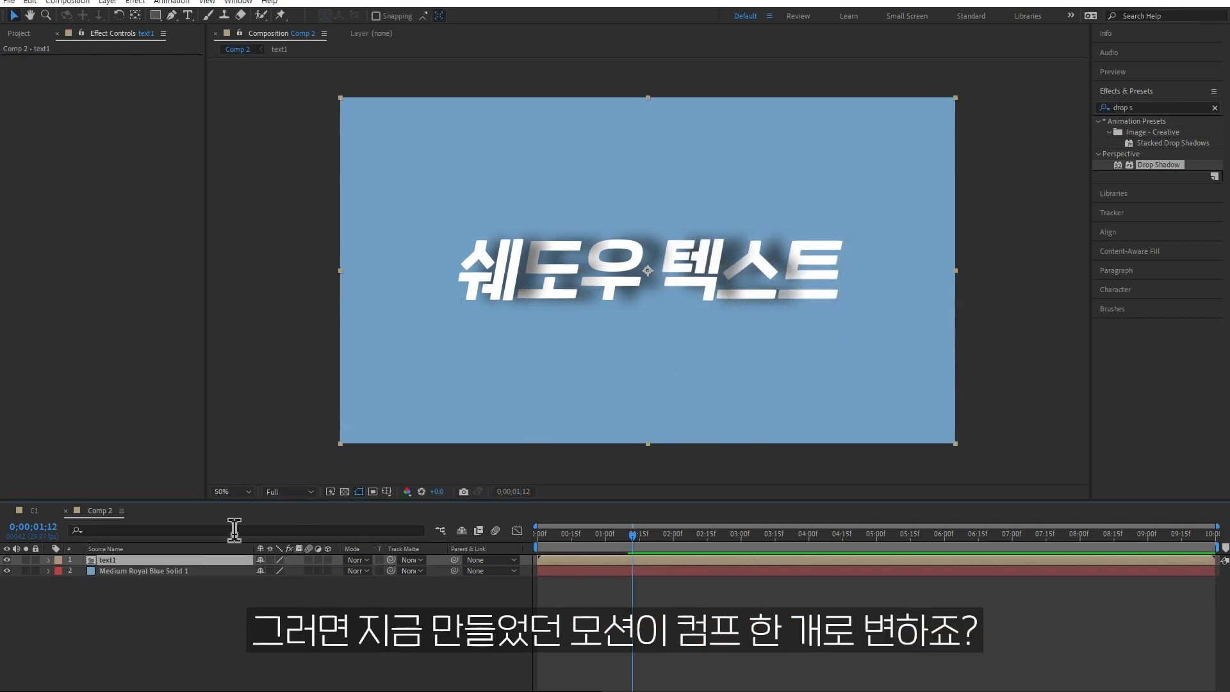
{"action": "left_click", "coordinate": [8, 560]}
{"action": "left_click", "coordinate": [8, 560]}
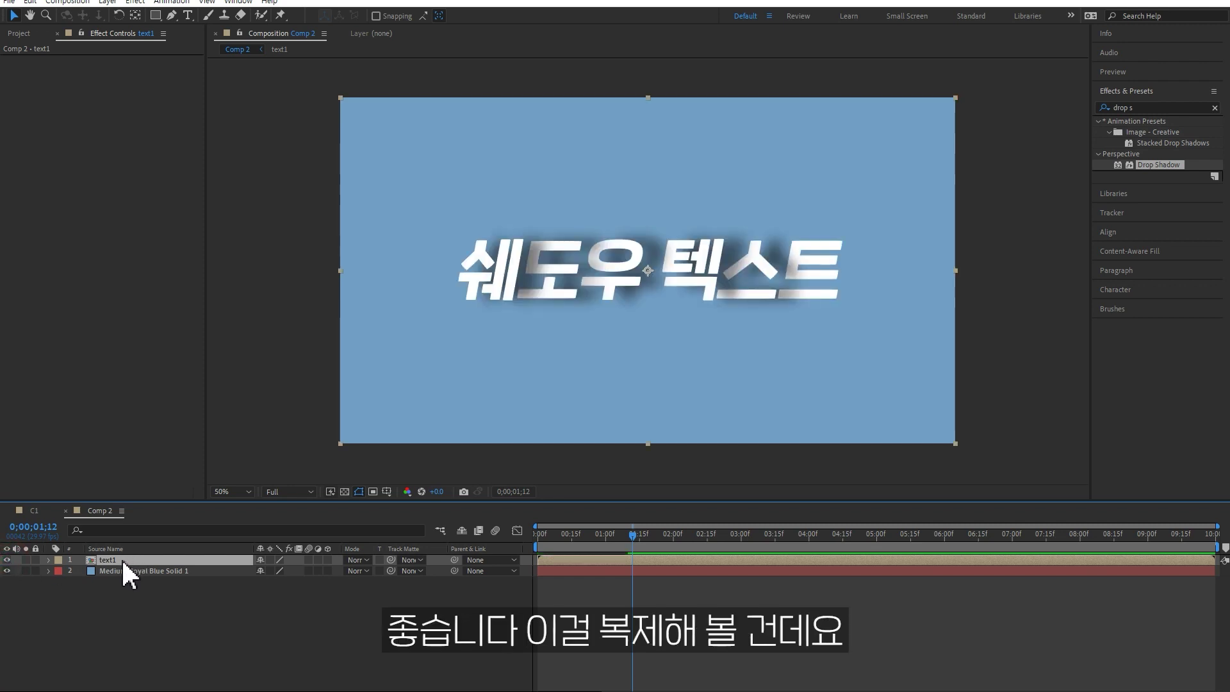
- Duplicate the text1 comp in the Project panel as text2 and drag it into Comp 2
{"action": "left_click", "coordinate": [21, 34]}
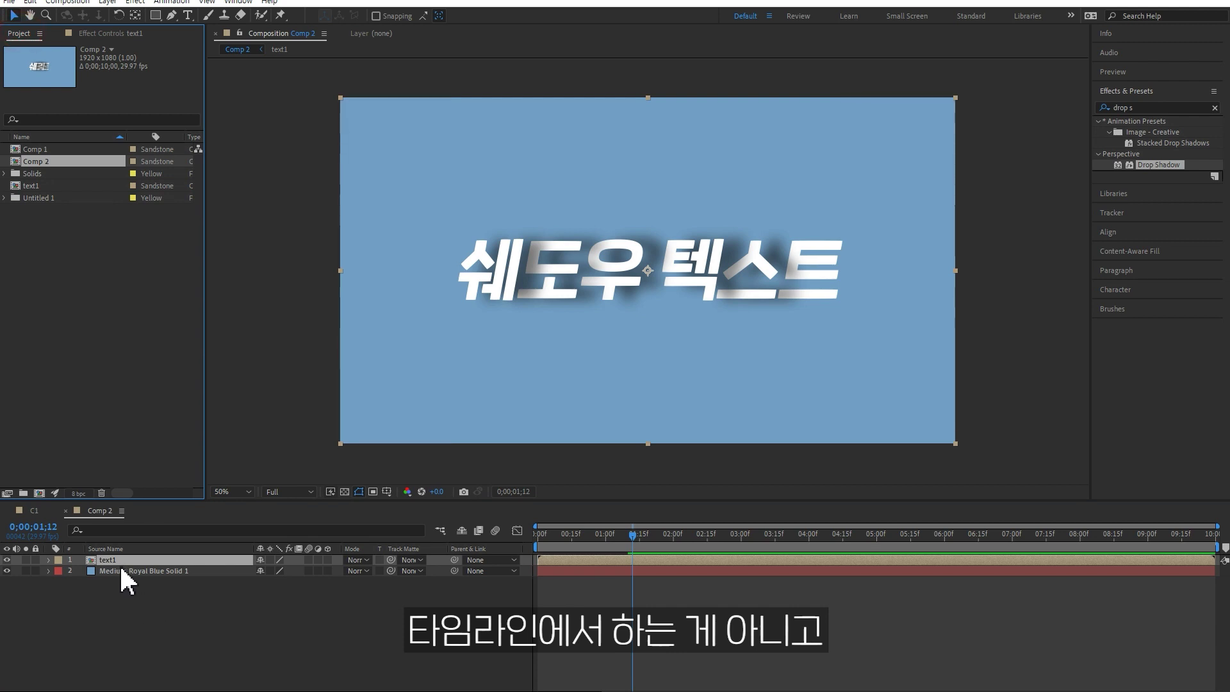
{"action": "left_click", "coordinate": [38, 185]}
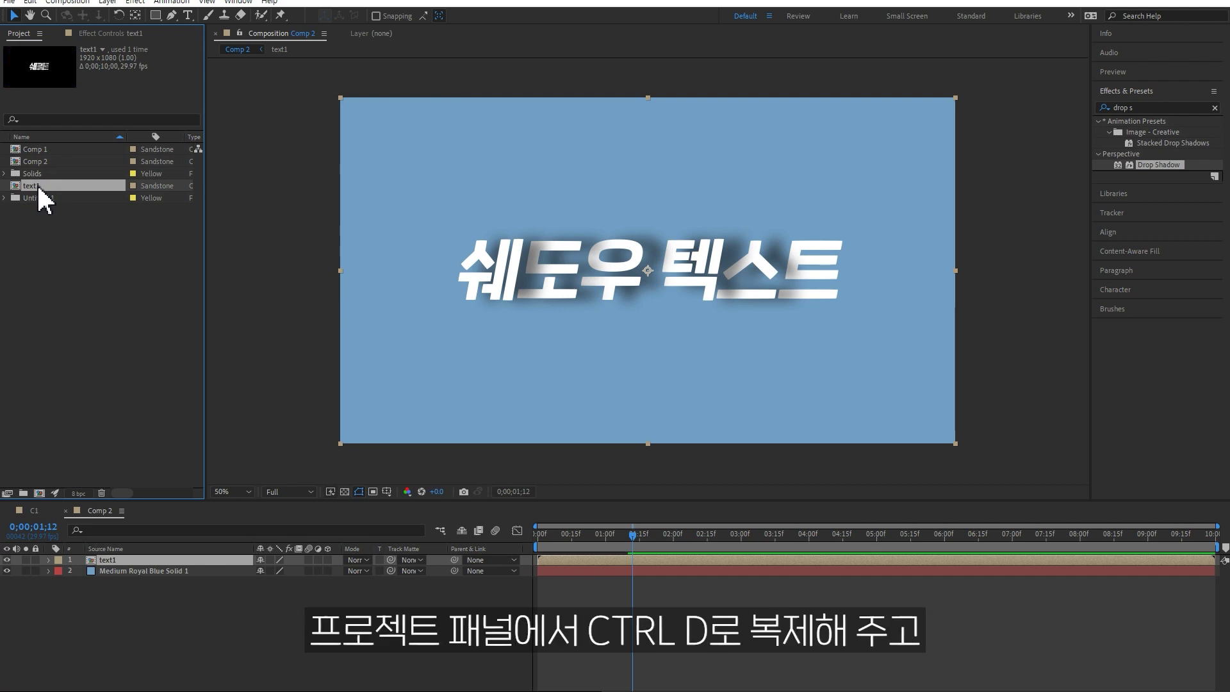
{"action": "key", "text": "ctrl+d"}
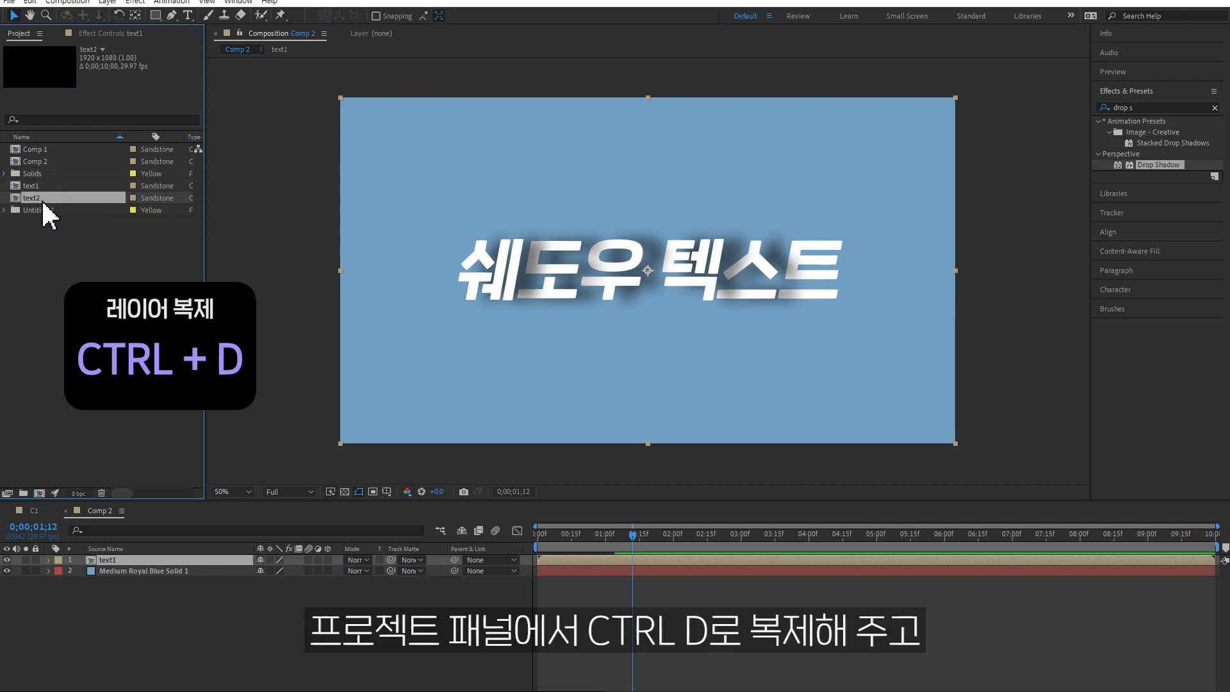
{"action": "left_click_drag", "start_coordinate": [41, 196], "coordinate": [146, 555]}
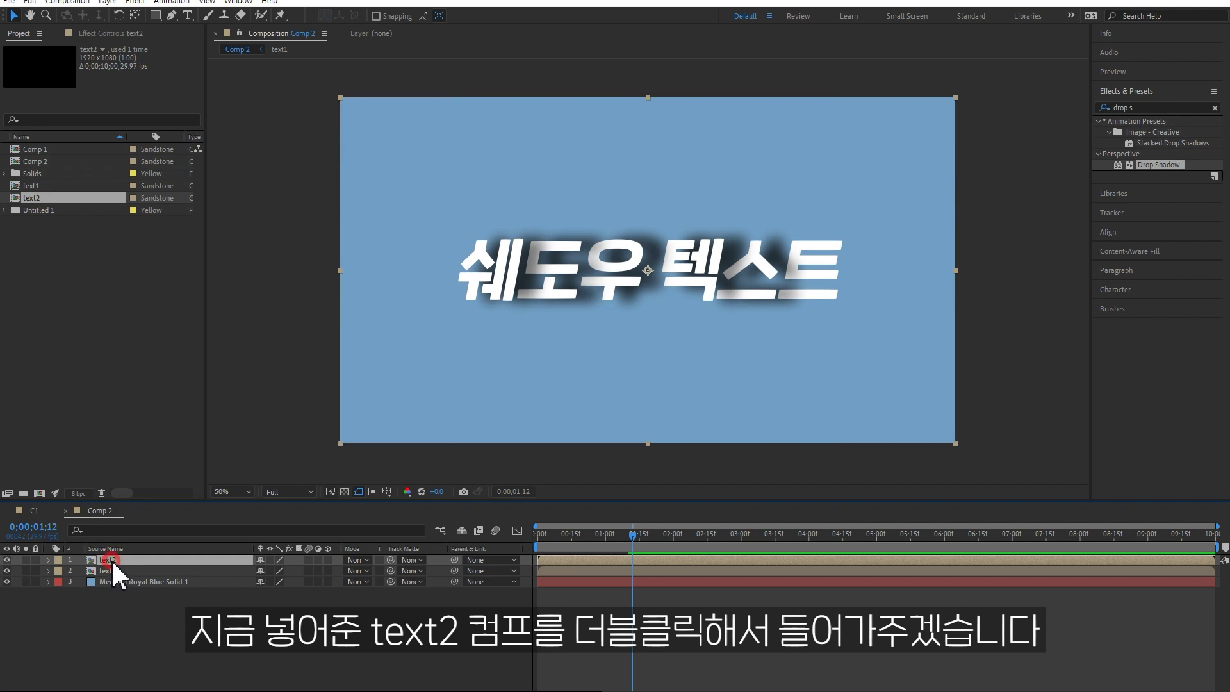
- Open the text2 comp and delete the Drop Shadow from the 쉐 and 도 letters
{"action": "double_click", "coordinate": [110, 559]}
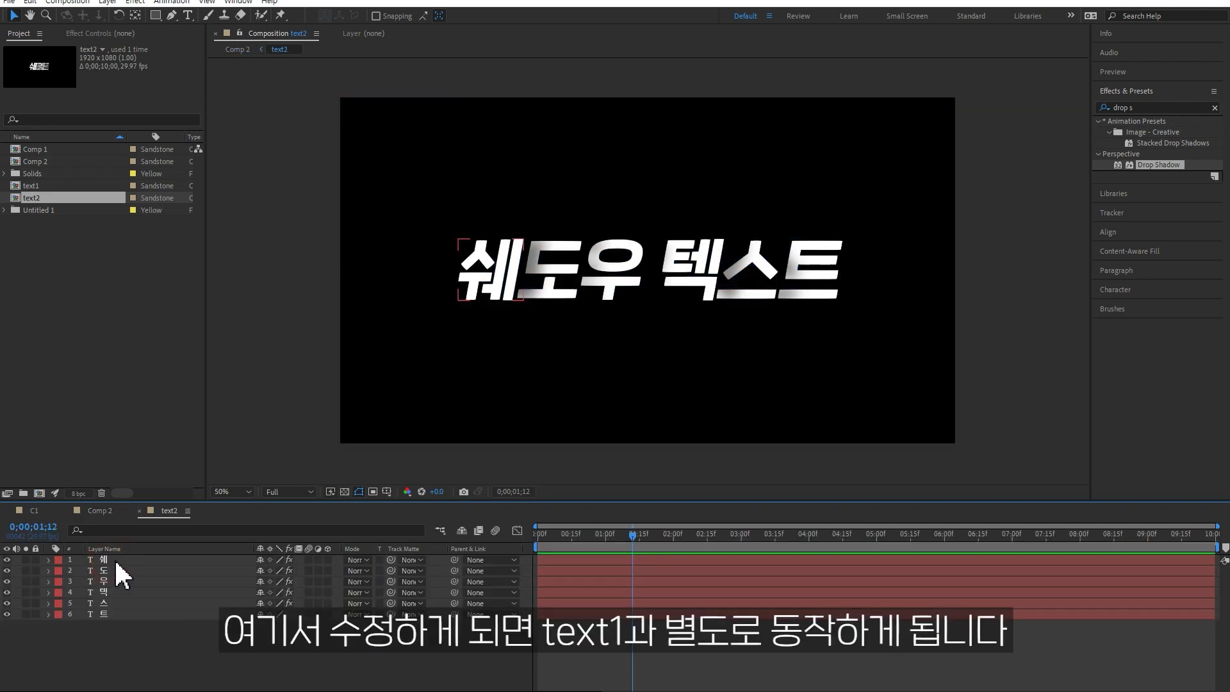
{"action": "left_click", "coordinate": [116, 557]}
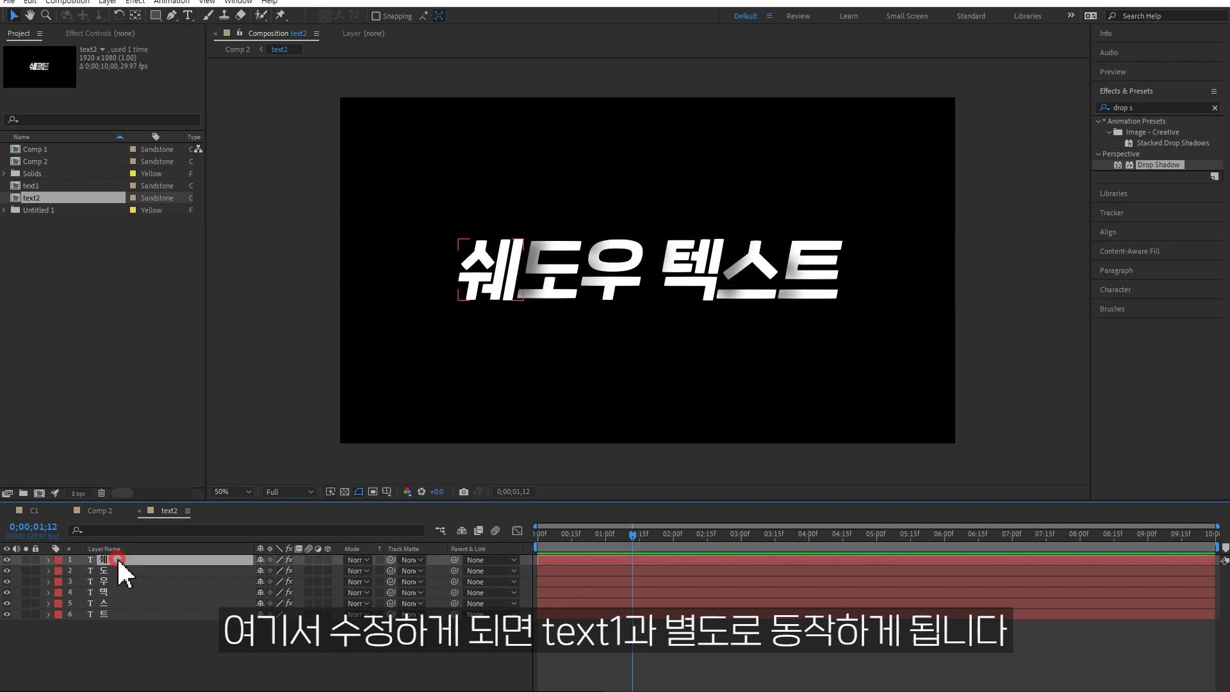
{"action": "left_click", "coordinate": [109, 34]}
{"action": "left_click", "coordinate": [61, 61]}
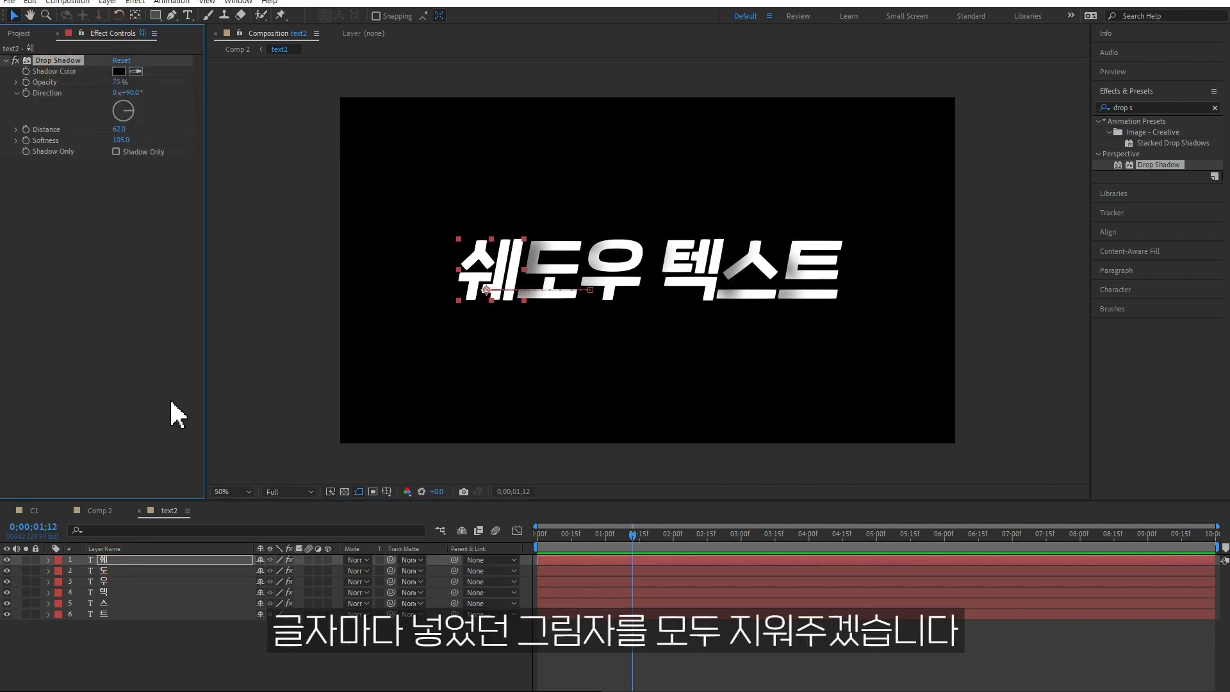
{"action": "key", "text": "Delete"}
{"action": "left_click", "coordinate": [121, 571]}
{"action": "left_click", "coordinate": [67, 60]}
{"action": "key", "text": "Delete"}
- Delete the Drop Shadow from the remaining letter layers 우, 텍 and 스
{"action": "left_click", "coordinate": [122, 581]}
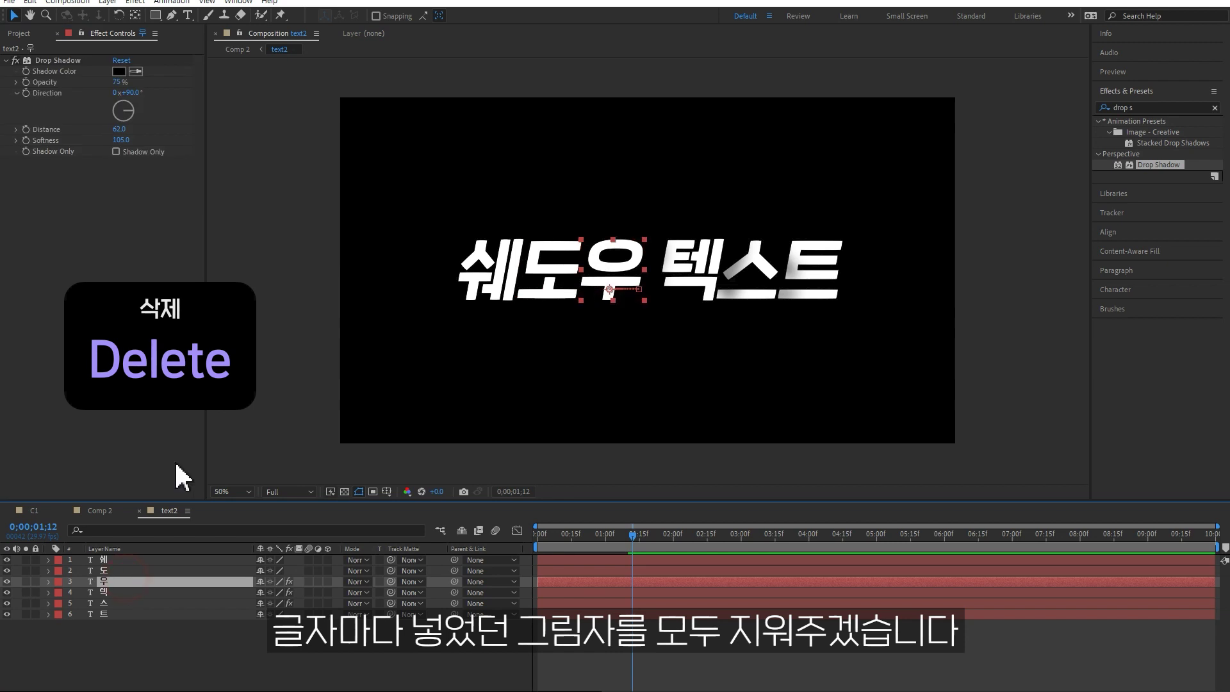
{"action": "left_click", "coordinate": [68, 60]}
{"action": "key", "text": "Delete"}
{"action": "left_click", "coordinate": [121, 592]}
{"action": "left_click", "coordinate": [78, 59]}
{"action": "key", "text": "Delete"}
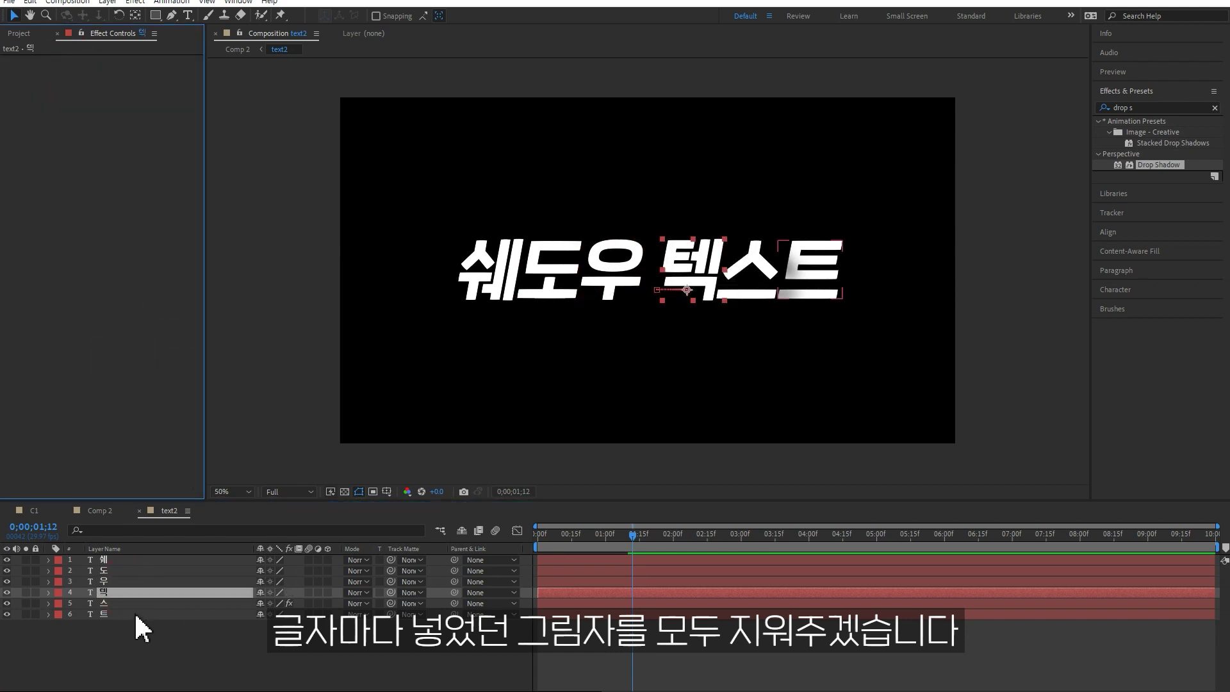
{"action": "left_click", "coordinate": [121, 603]}
{"action": "left_click", "coordinate": [61, 60]}
{"action": "key", "text": "Delete"}
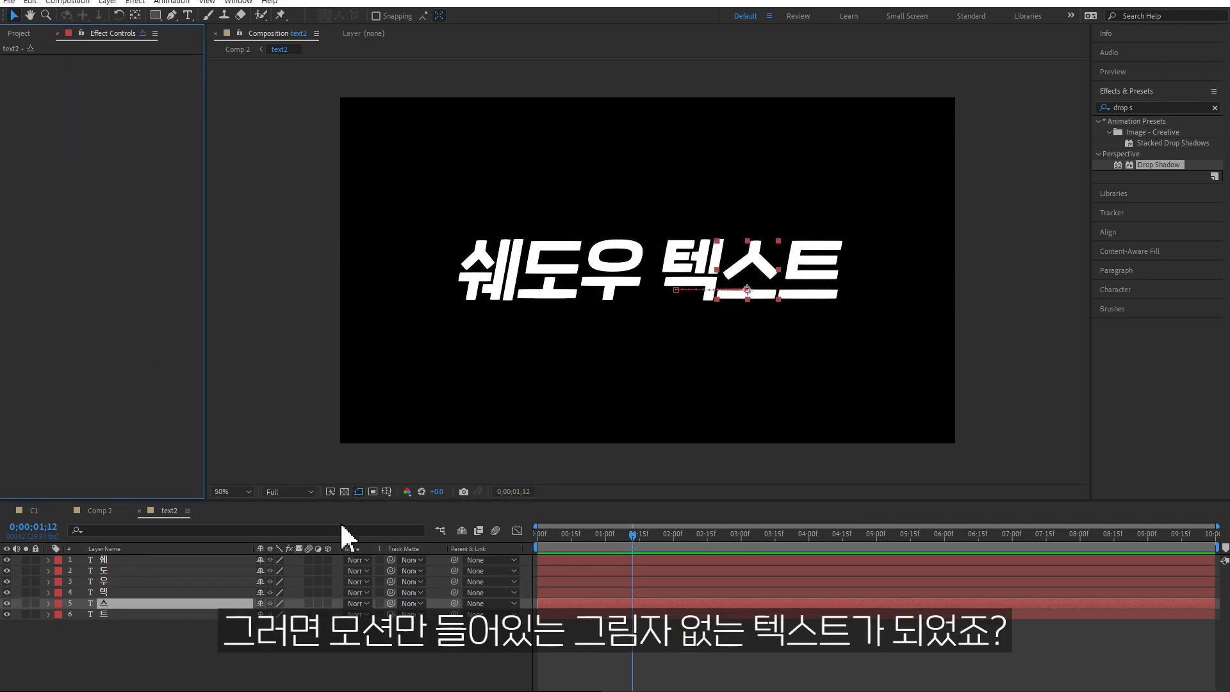
- Toggle the transparency grid to check the shadowless letters, then return to Comp 2
{"action": "left_click", "coordinate": [345, 492]}
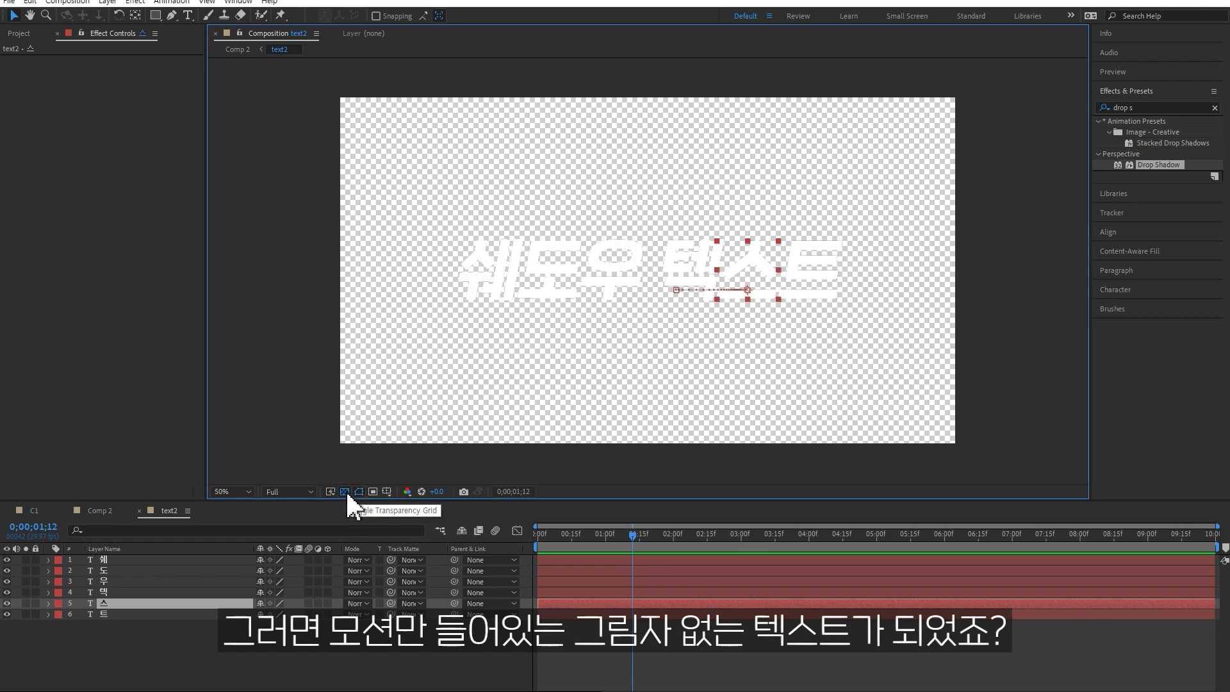
{"action": "left_click", "coordinate": [344, 492]}
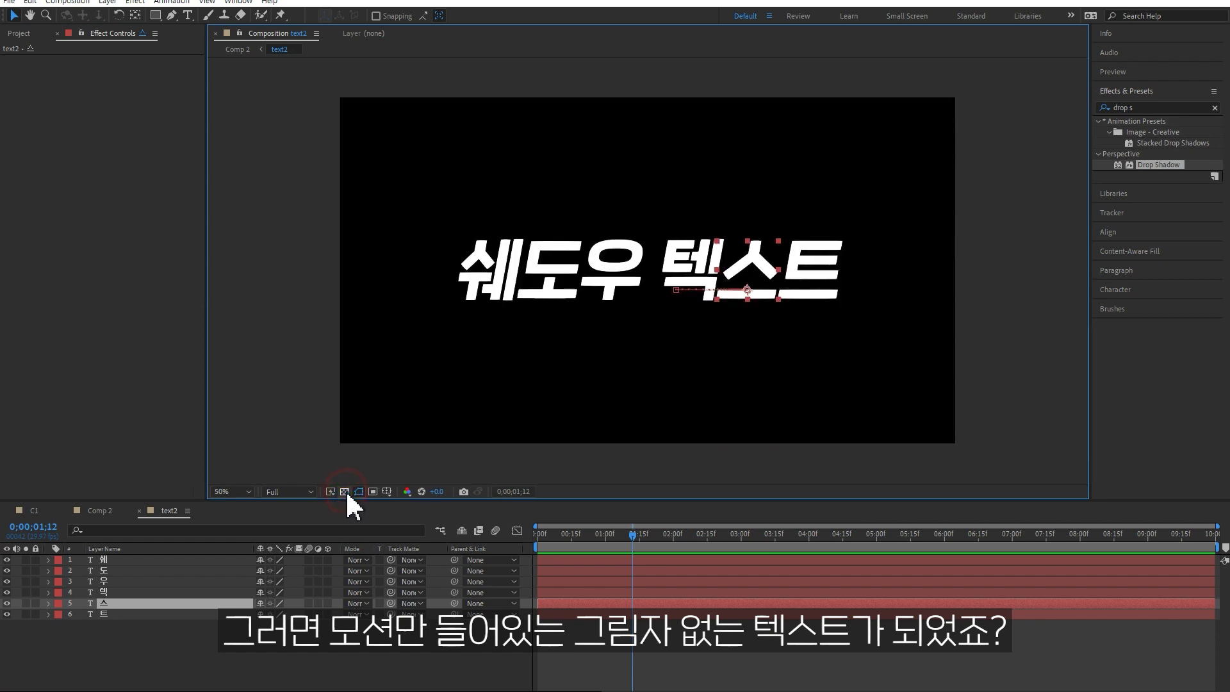
{"action": "left_click", "coordinate": [95, 510]}
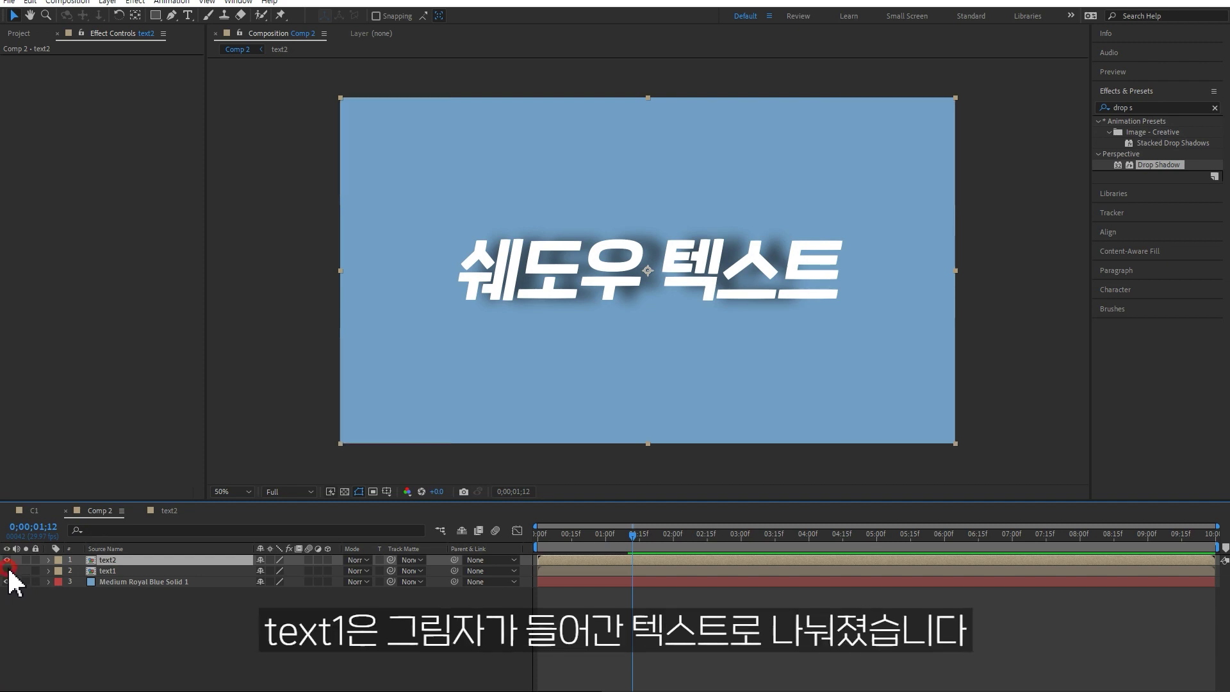
- Compare text1 hidden and shown, then set text2 as its track matte and preview
{"action": "left_click", "coordinate": [7, 571]}
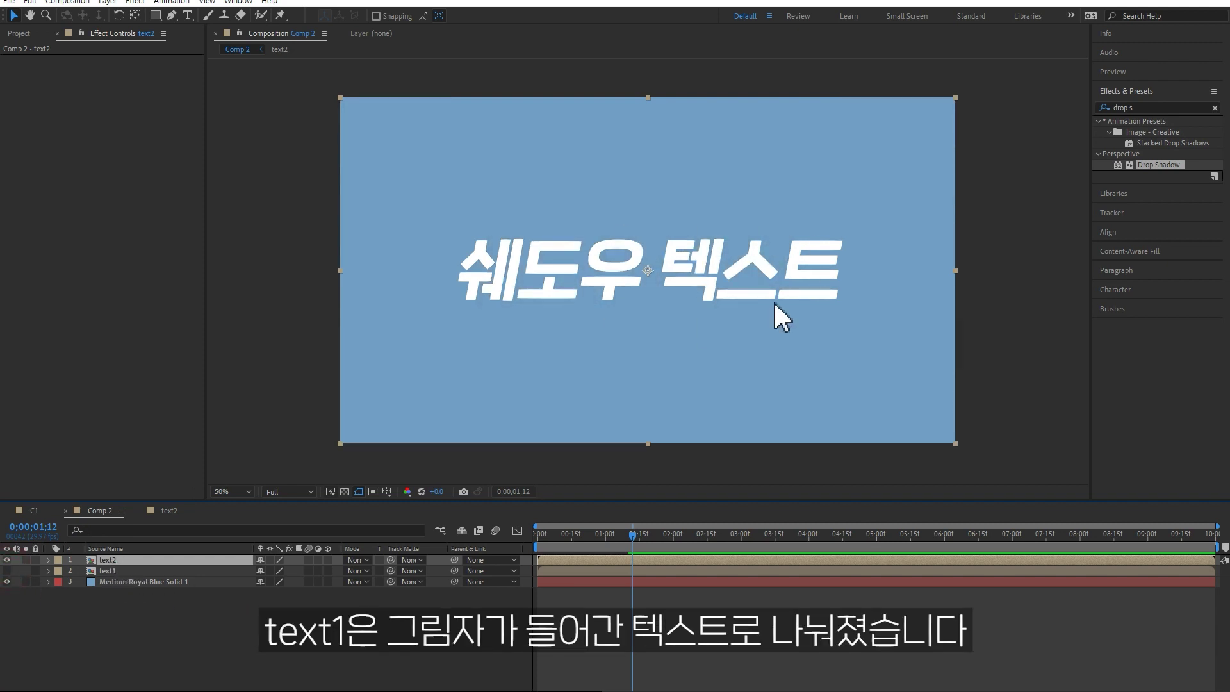
{"action": "left_click", "coordinate": [7, 571]}
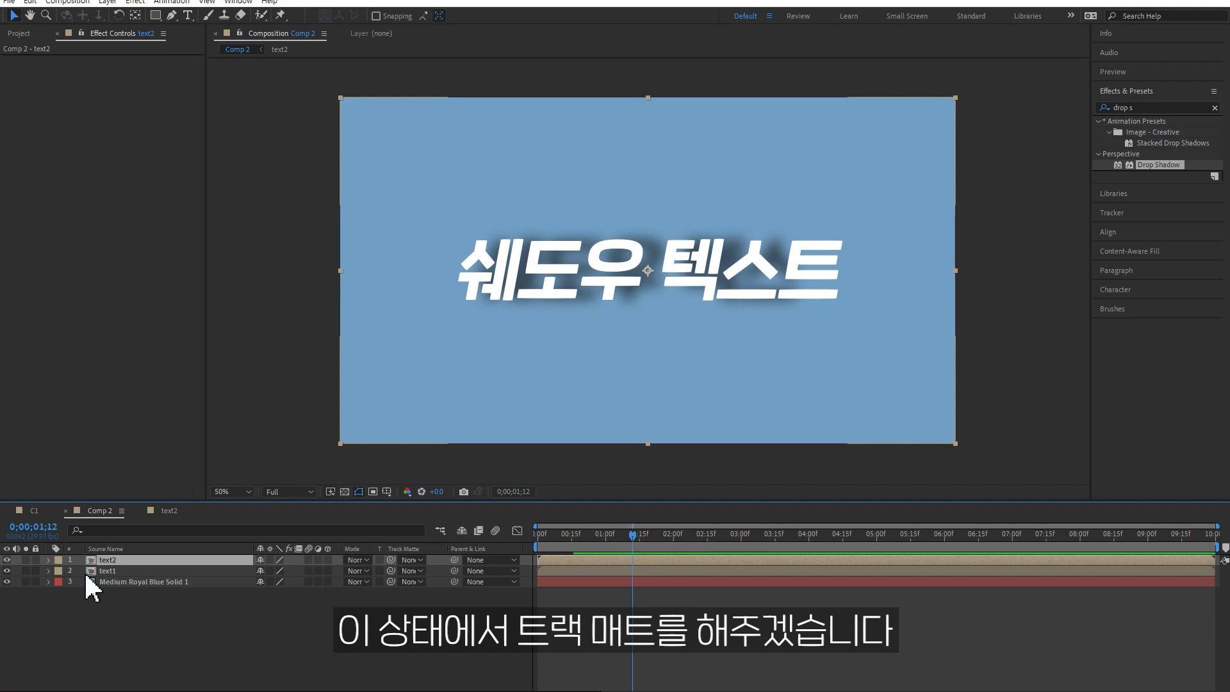
{"action": "left_click", "coordinate": [113, 571]}
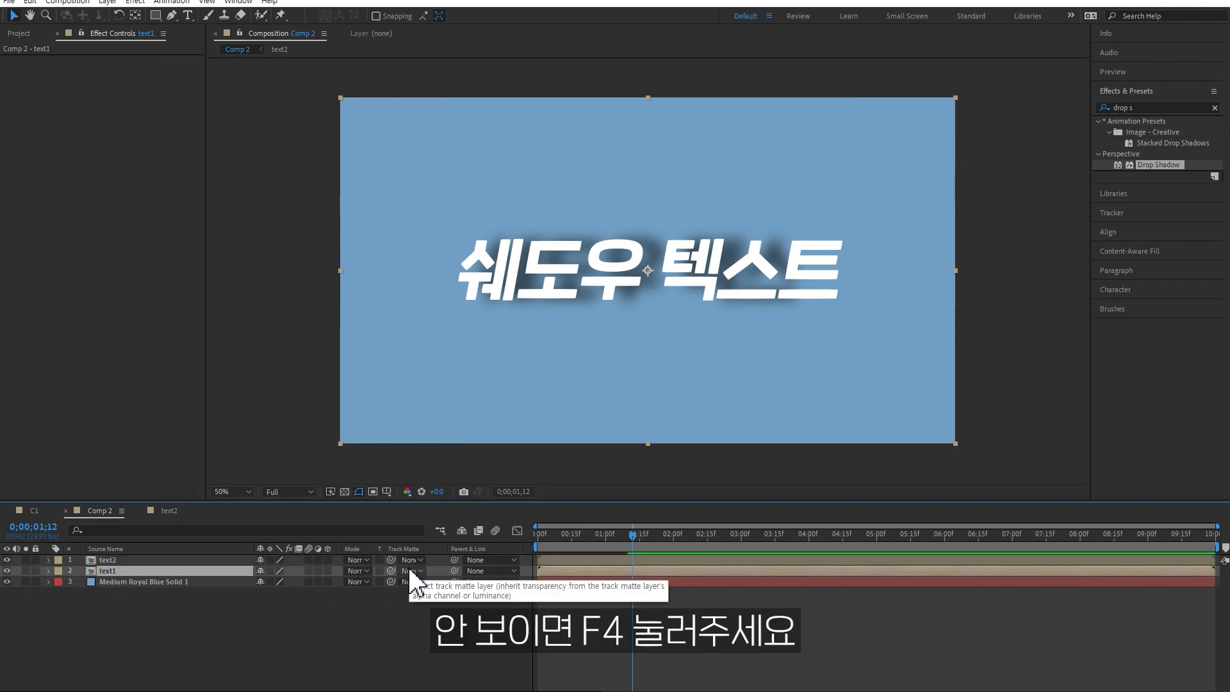
{"action": "key", "text": "F4"}
{"action": "key", "text": "F4"}
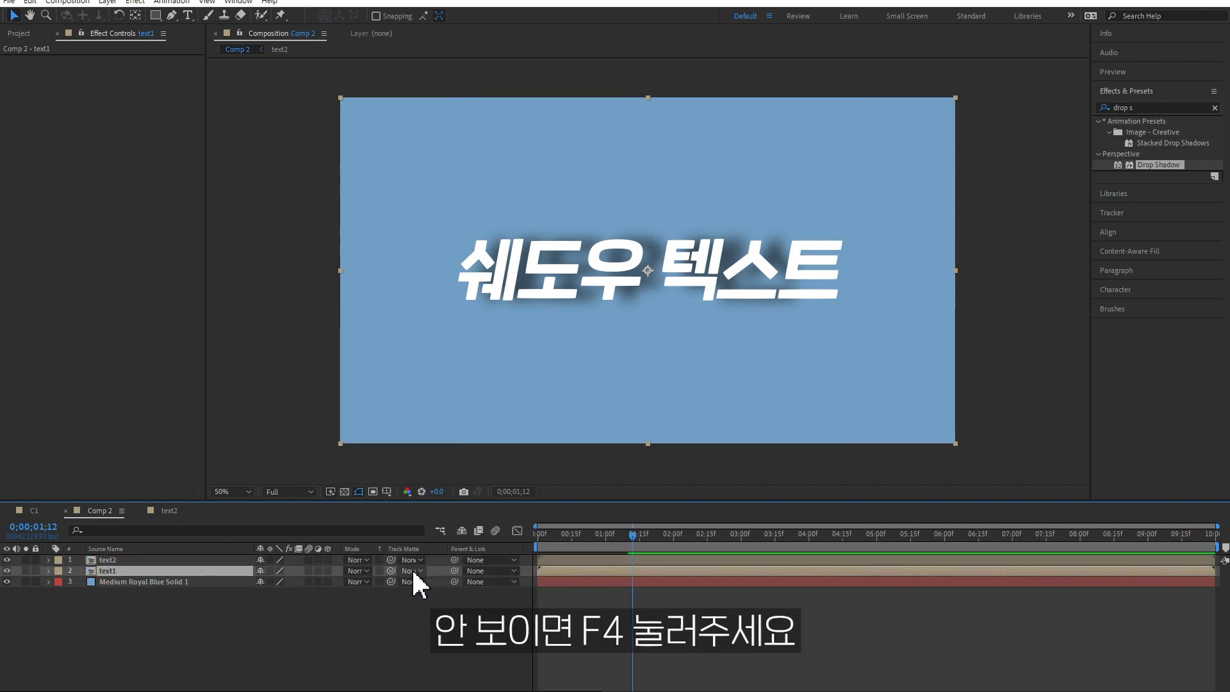
{"action": "left_click_drag", "start_coordinate": [390, 571], "coordinate": [193, 558]}
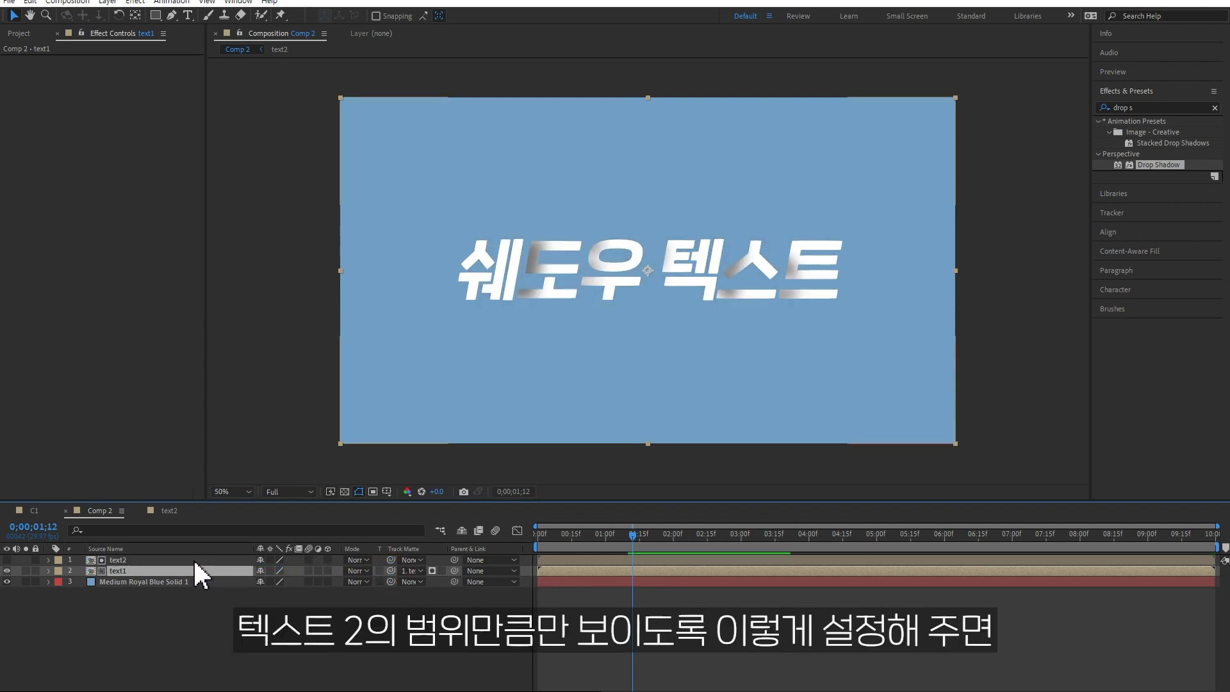
{"action": "left_click", "coordinate": [416, 648]}
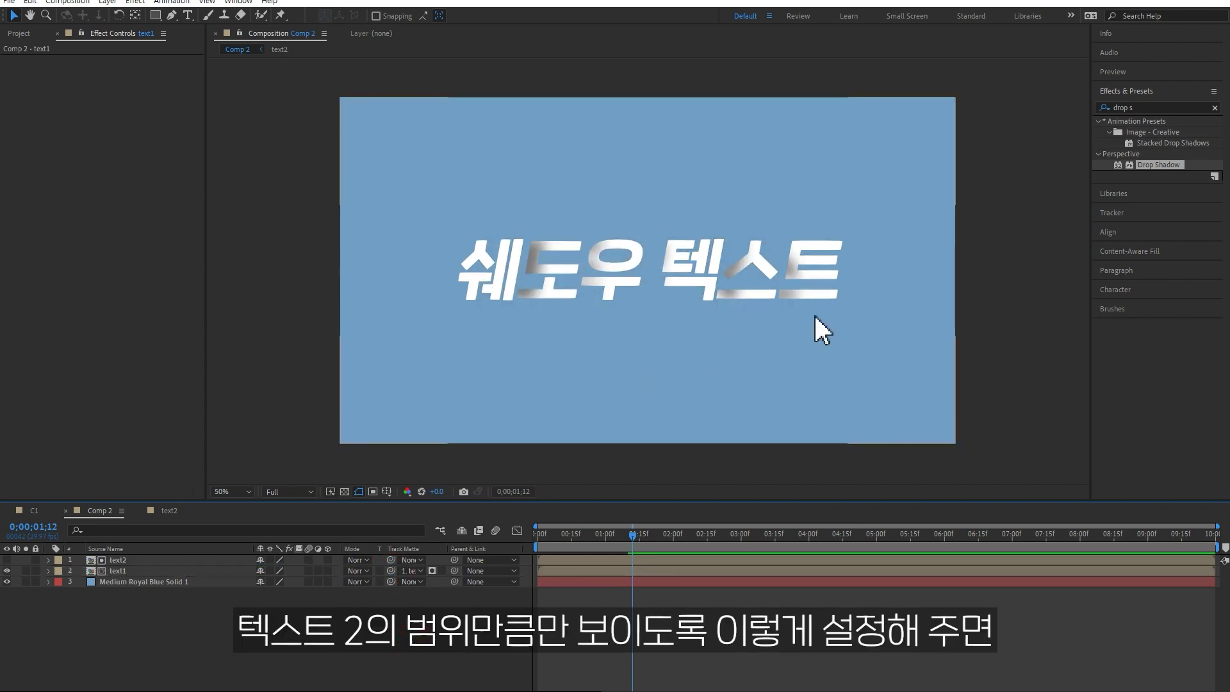
{"action": "key", "text": "space"}
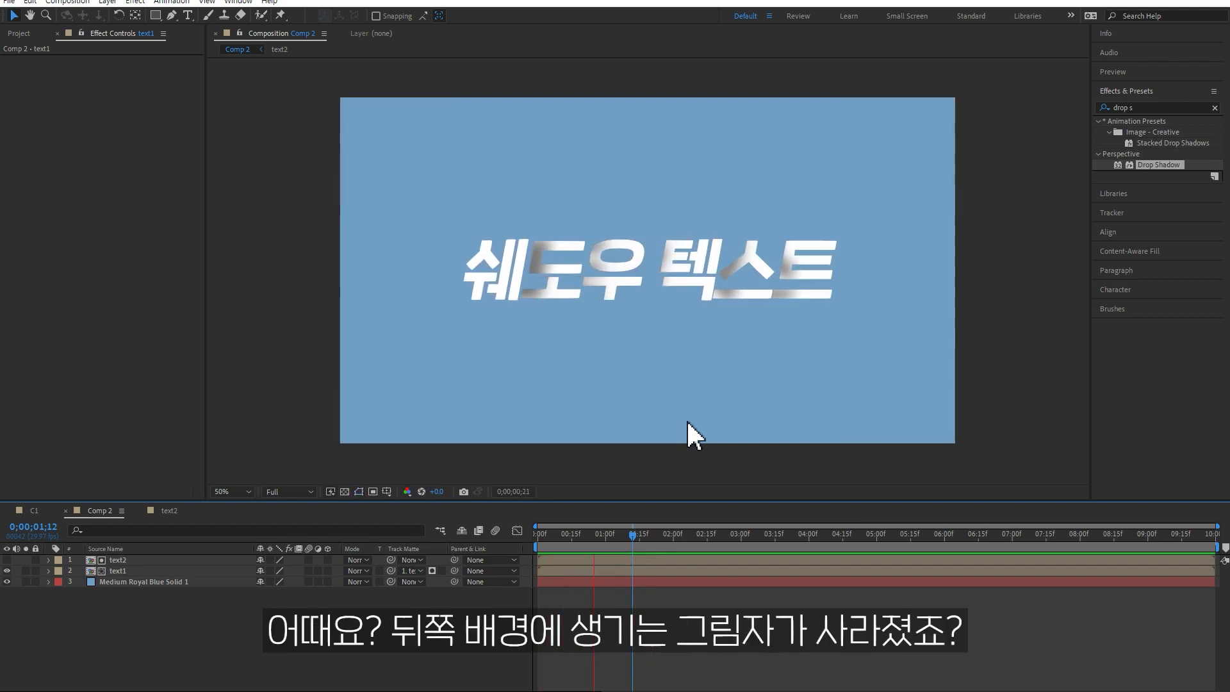
{"action": "key", "text": "space"}
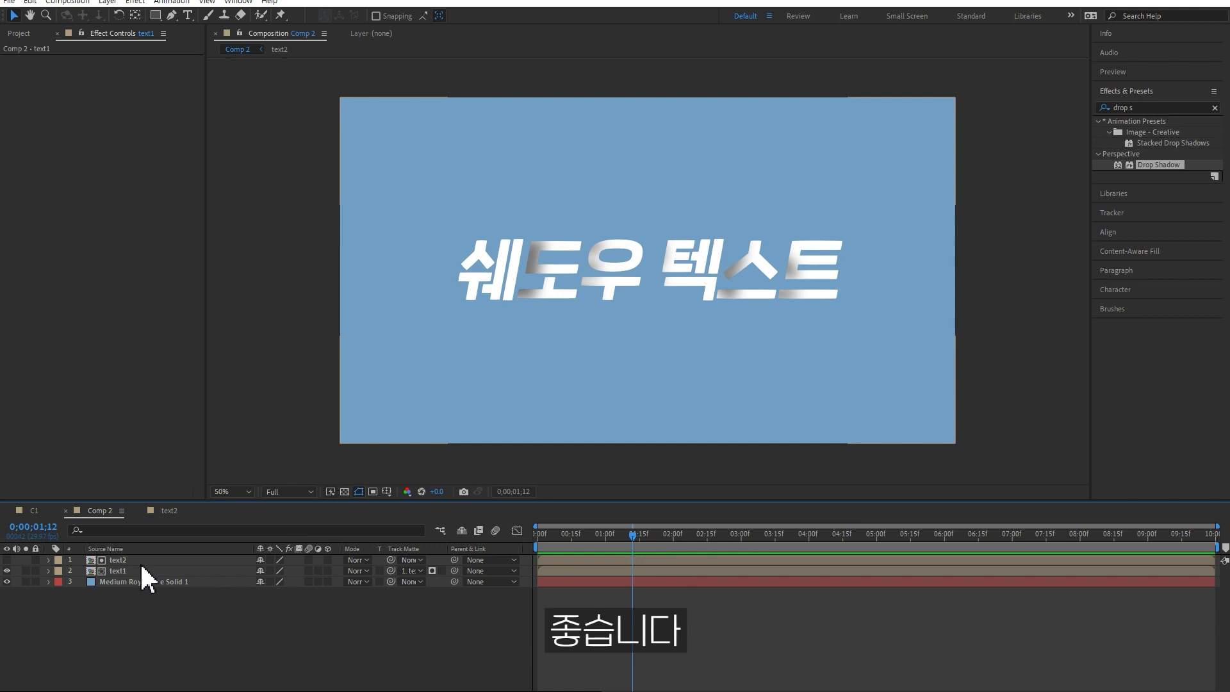
- Rotate both text1 and text2 layers by -10°, checking their Rotation values, then select the blue solid
{"action": "left_click", "coordinate": [137, 561]}
{"action": "left_click", "coordinate": [134, 567], "text": "shift"}
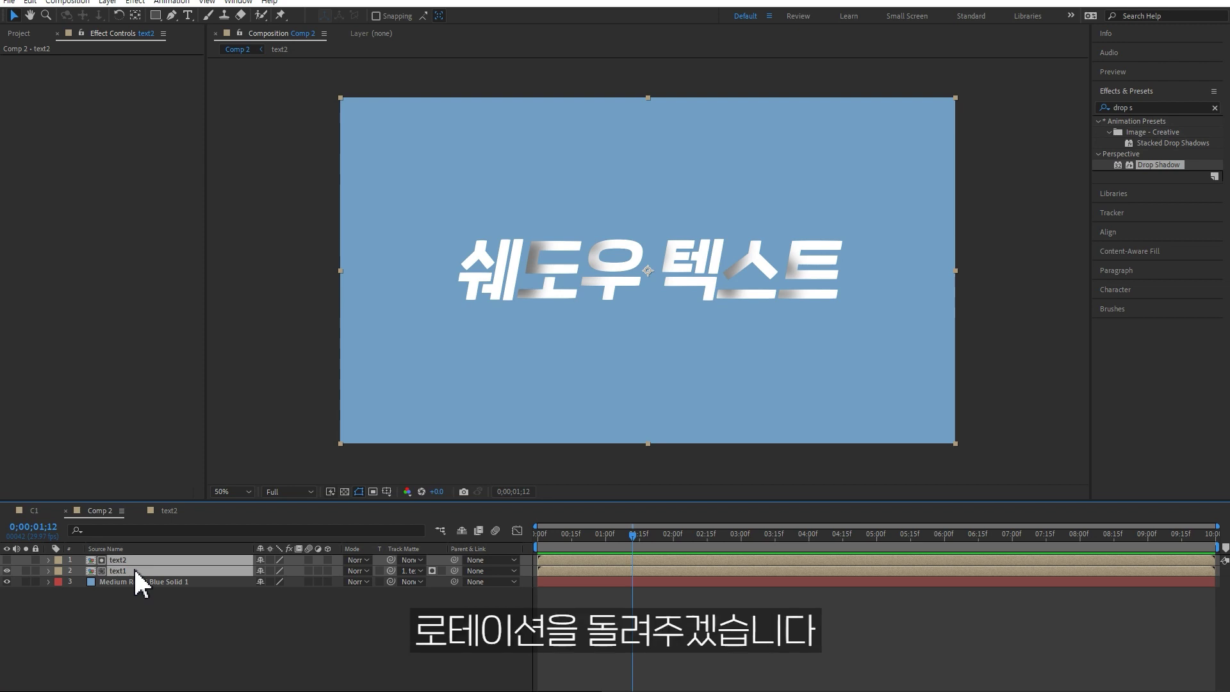
{"action": "key", "text": "shift+KP_Subtract"}
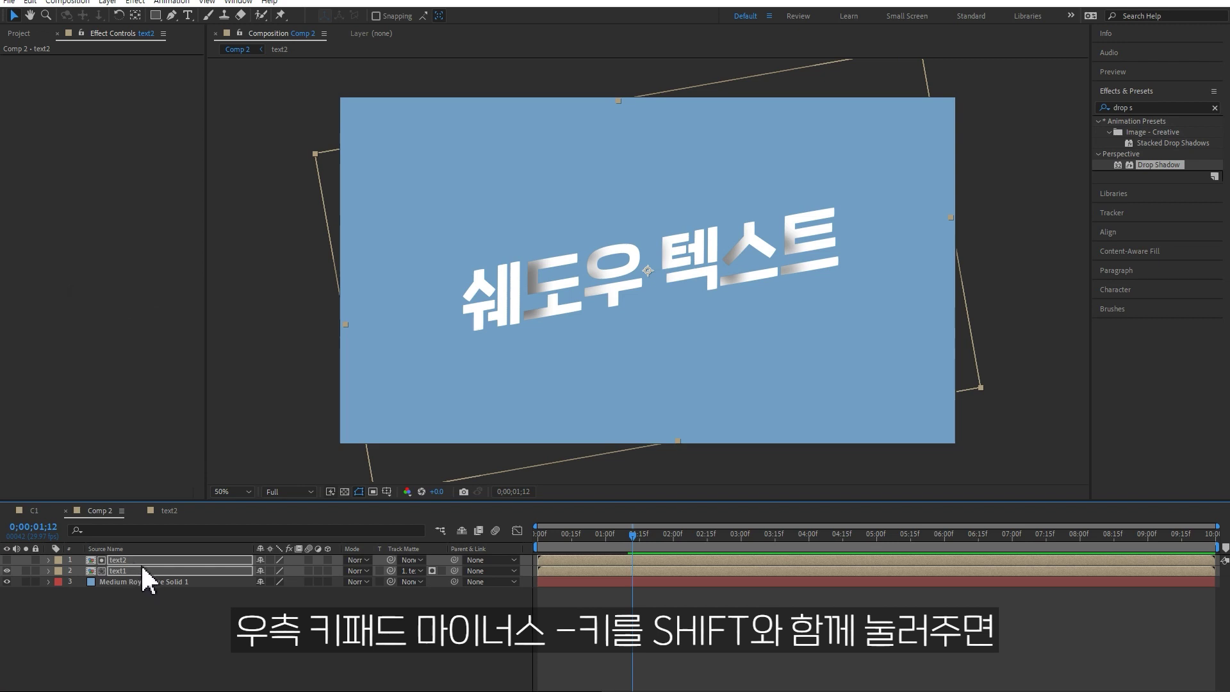
{"action": "key", "text": "r"}
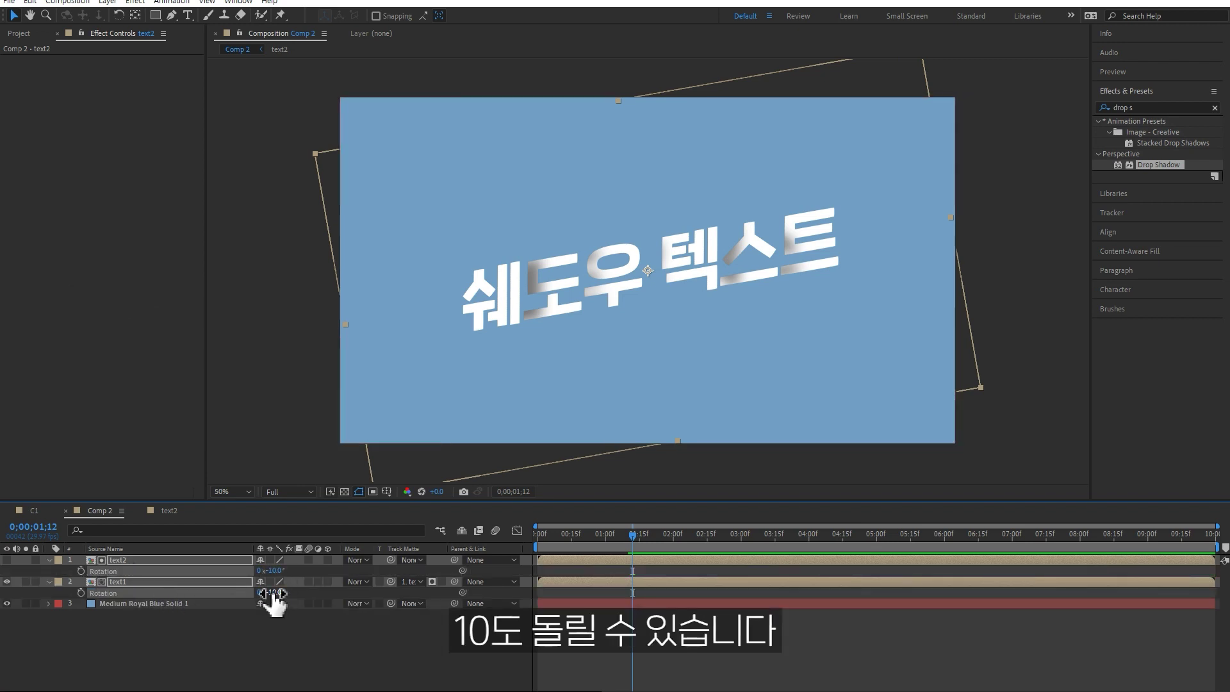
{"action": "left_click", "coordinate": [48, 560]}
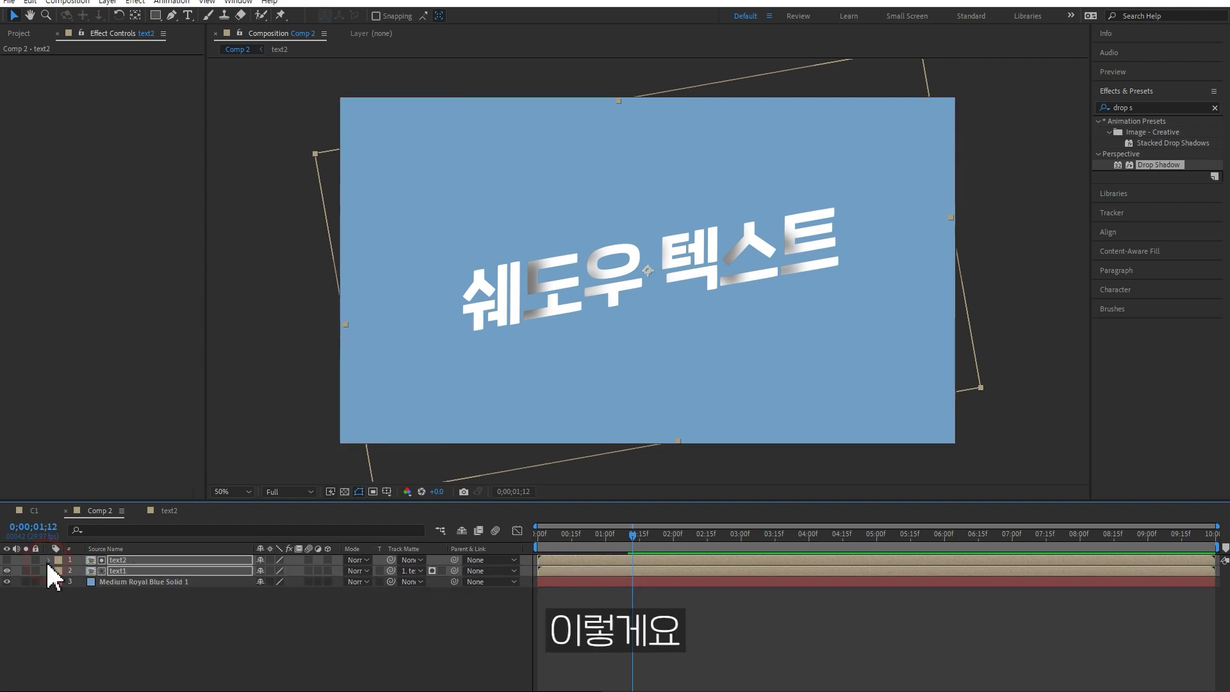
{"action": "left_click", "coordinate": [224, 631]}
{"action": "left_click", "coordinate": [169, 582]}
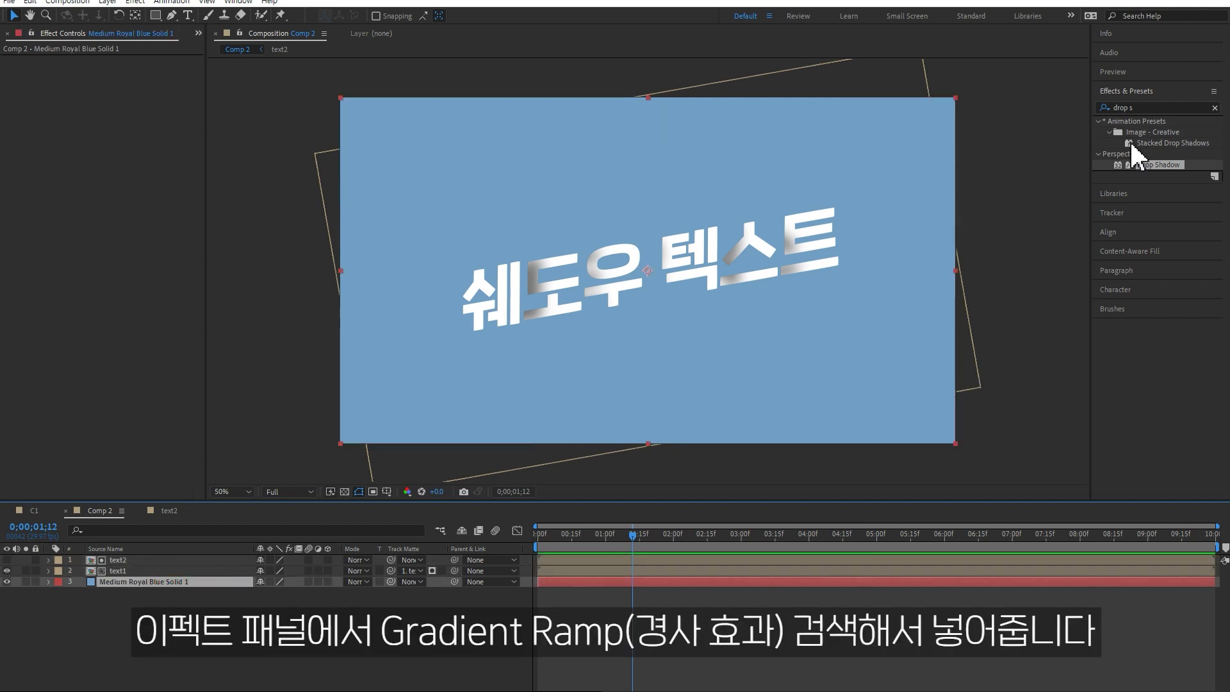
- Apply a Gradient Ramp to the background solid and give it a blue-grey start colour
{"action": "triple_click", "coordinate": [1162, 108]}
{"action": "type", "text": "ramp"}
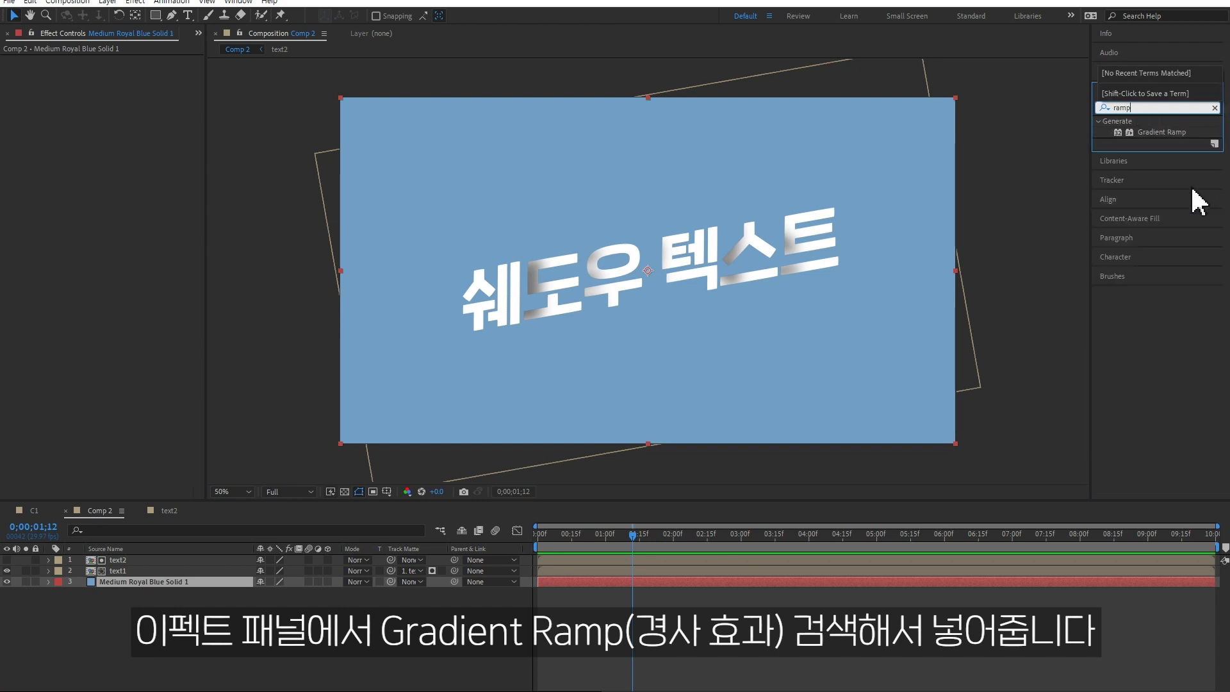
{"action": "double_click", "coordinate": [1161, 133]}
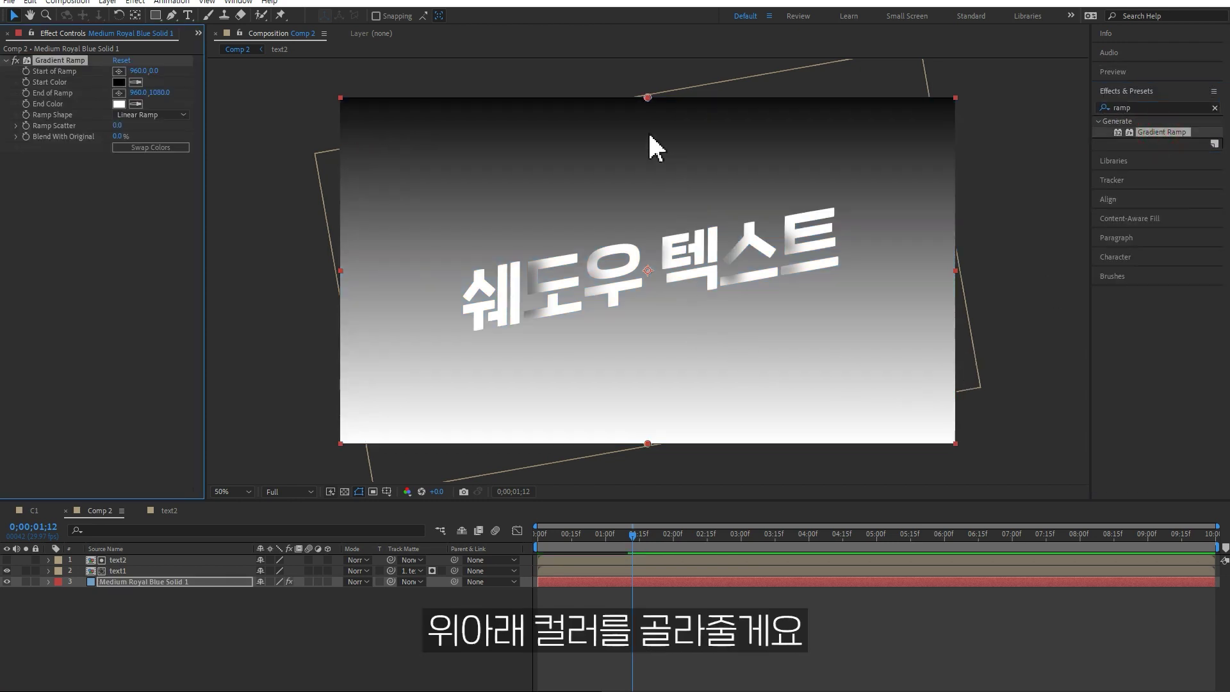
{"action": "left_click", "coordinate": [118, 82]}
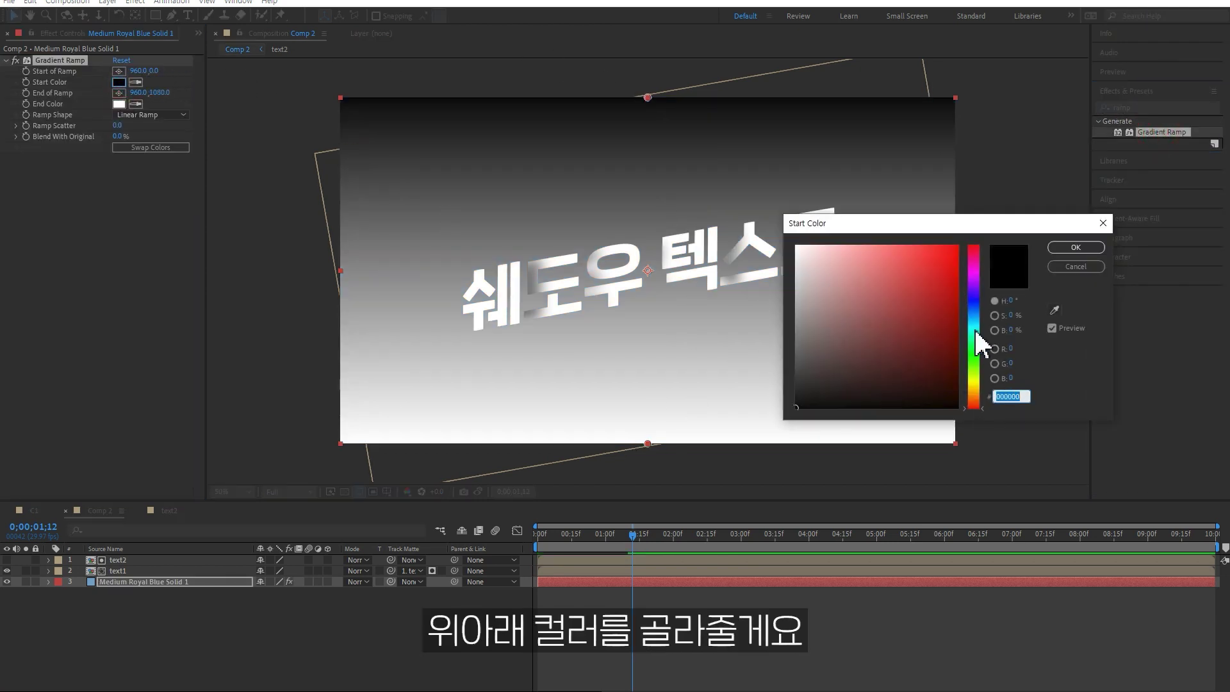
{"action": "left_click", "coordinate": [977, 311]}
{"action": "left_click_drag", "start_coordinate": [884, 352], "coordinate": [875, 338]}
{"action": "left_click", "coordinate": [1075, 247]}
- Set the ramp end colour to dark teal 172A30 and refine the start colour to 424E6C
{"action": "left_click", "coordinate": [118, 103]}
{"action": "left_click", "coordinate": [973, 319]}
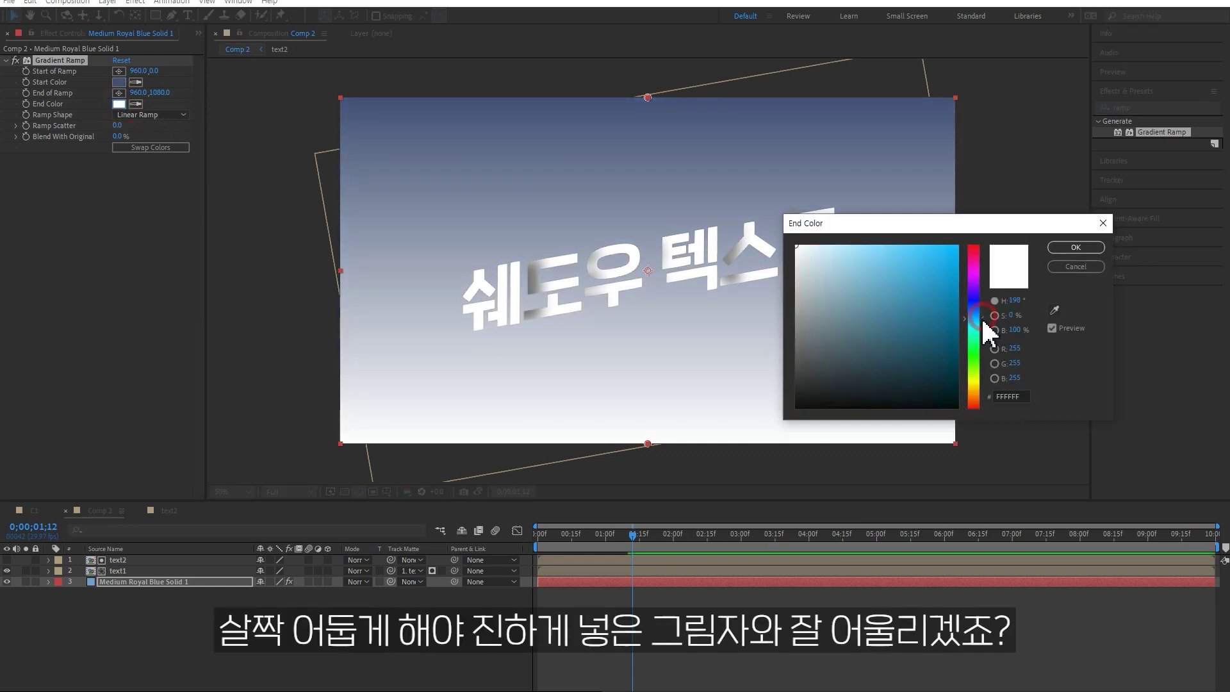
{"action": "left_click", "coordinate": [875, 369]}
{"action": "left_click_drag", "start_coordinate": [875, 368], "coordinate": [880, 369]}
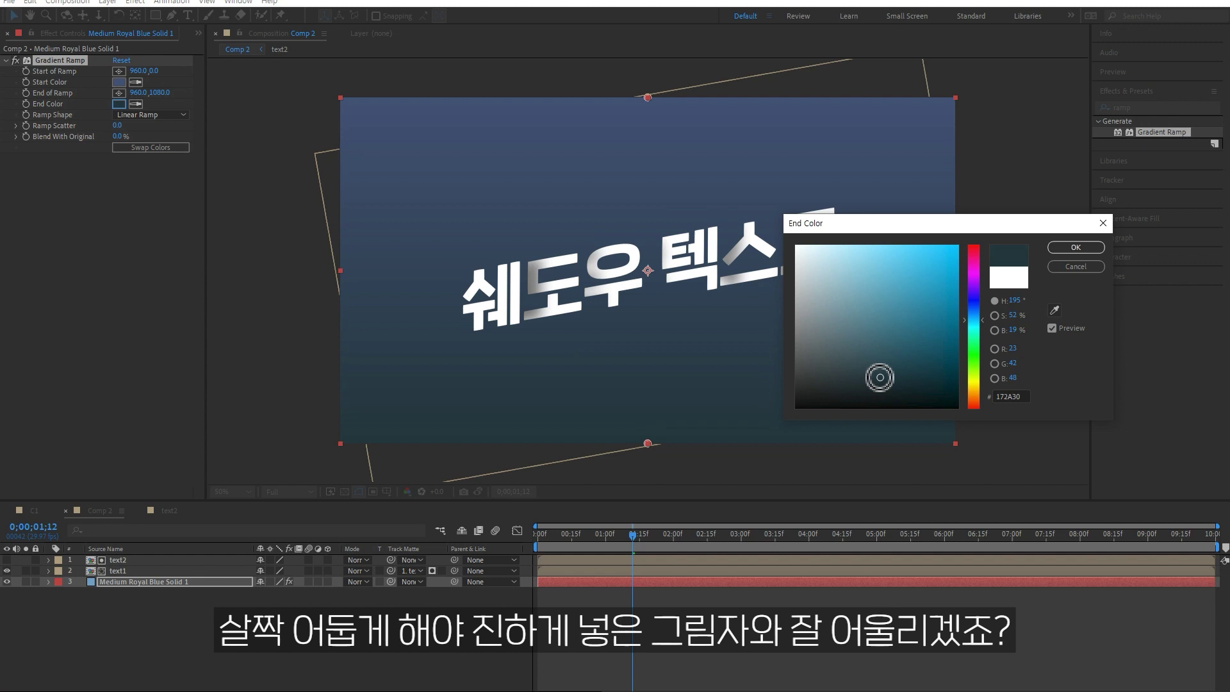
{"action": "left_click", "coordinate": [1076, 248]}
{"action": "left_click", "coordinate": [118, 82]}
{"action": "left_click", "coordinate": [859, 335]}
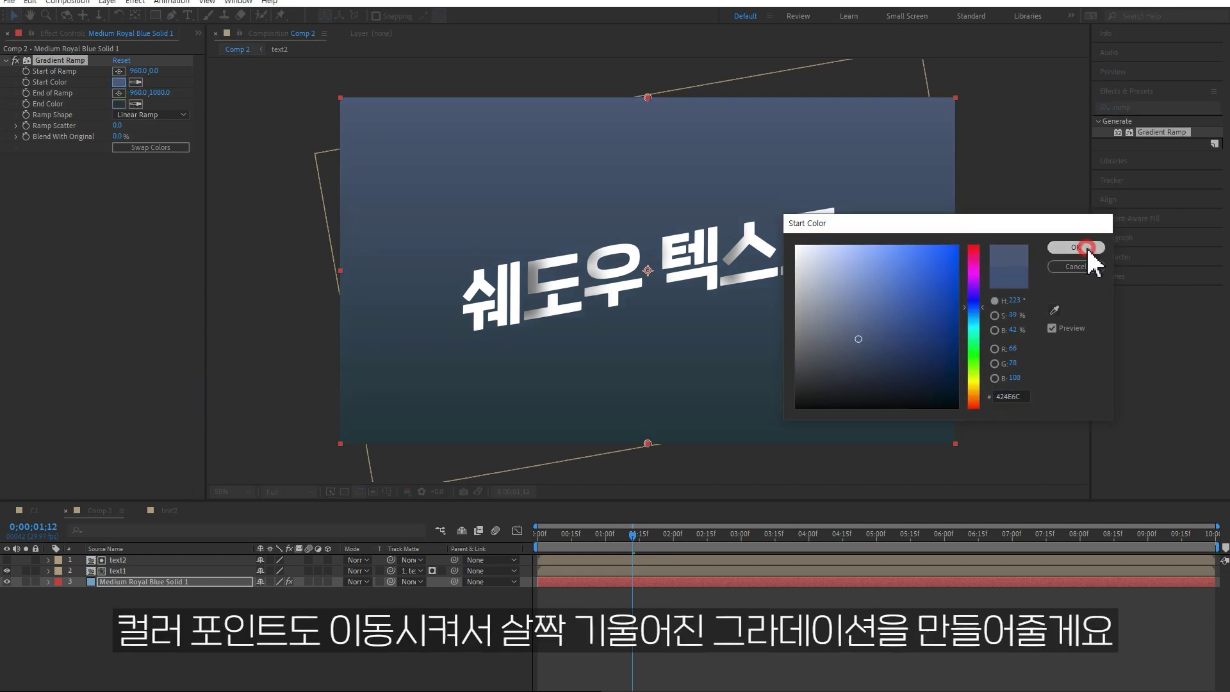
{"action": "left_click", "coordinate": [1076, 247]}
- Move the Start of Ramp point left to tilt the gradient, then preview the animation
{"action": "mouse_move", "coordinate": [138, 71]}
{"action": "left_mouse_down"}
{"action": "mouse_move", "coordinate": [96, 73]}
{"action": "mouse_move", "coordinate": [319, 100]}
{"action": "left_mouse_up"}
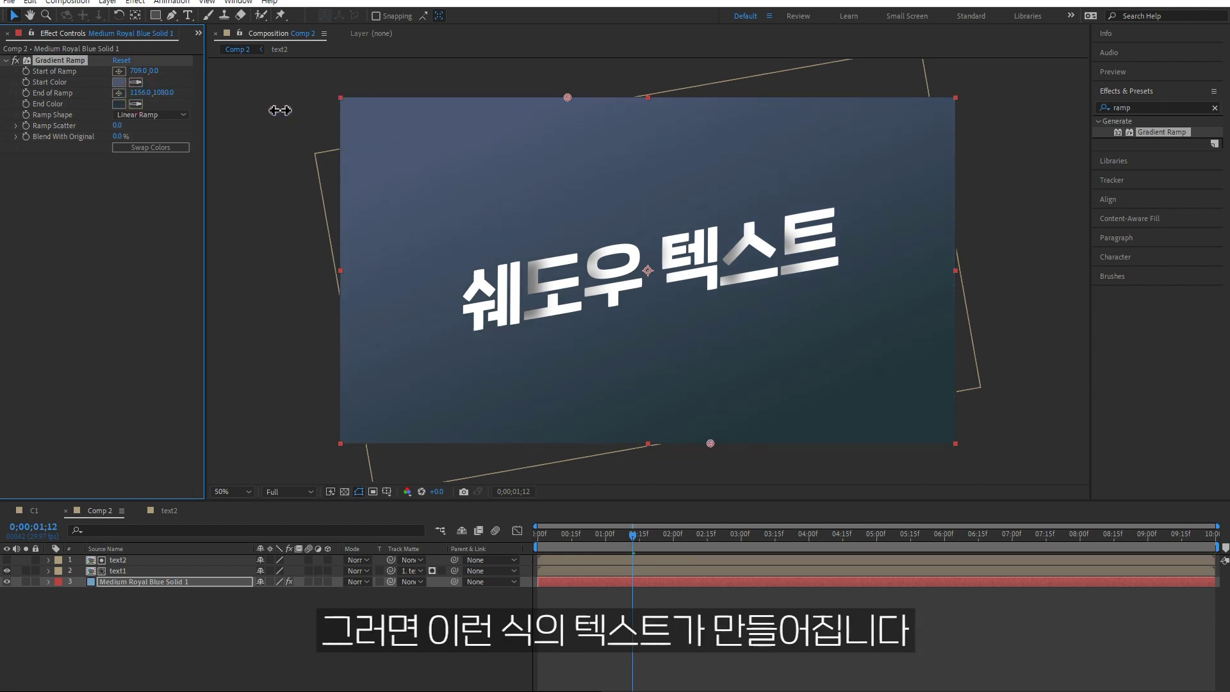
{"action": "left_click", "coordinate": [441, 652]}
{"action": "key", "text": "space"}
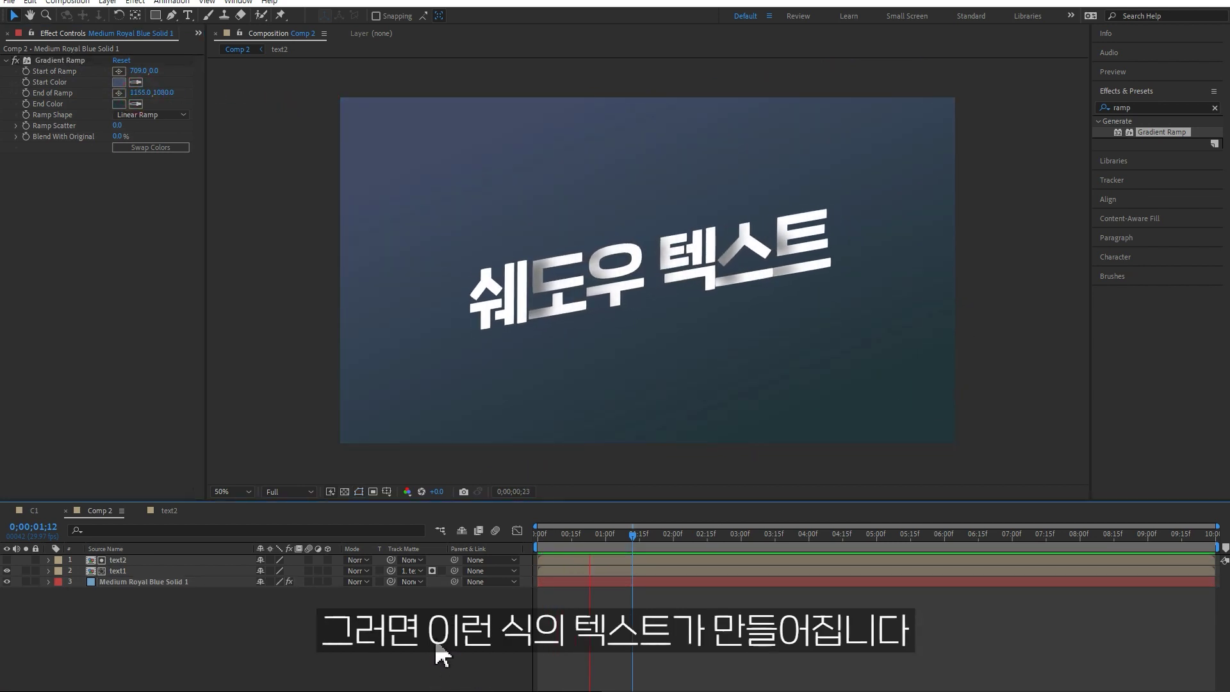